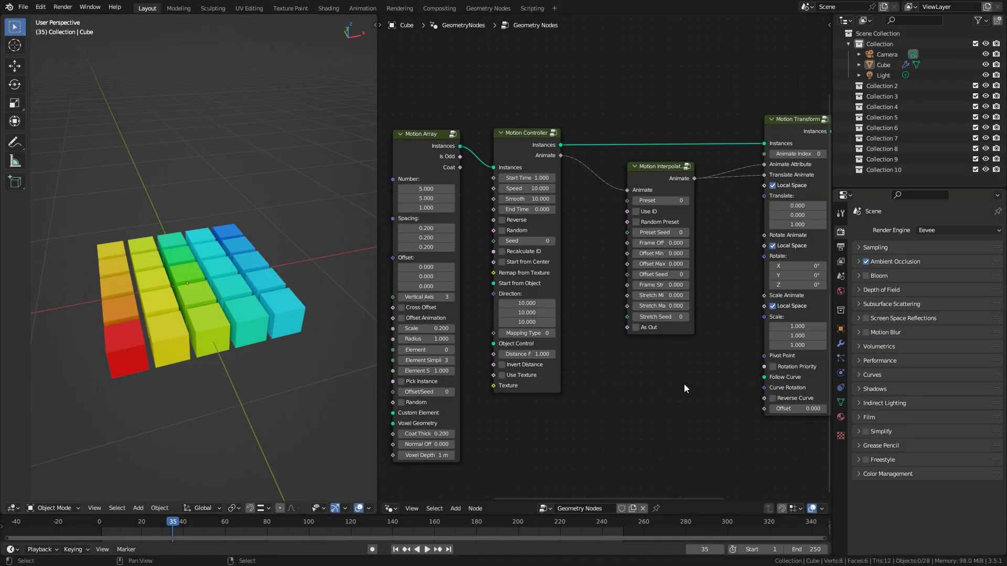
# - Add a Motion Transform Plus node below the Motion Interpolation node and widen it until its full title fits
pyautogui.moveTo(683, 384); pyautogui.dragTo(612, 306, button='middle')
pyautogui.hotkey('shift', 'a')
pyautogui.moveTo(619, 284)
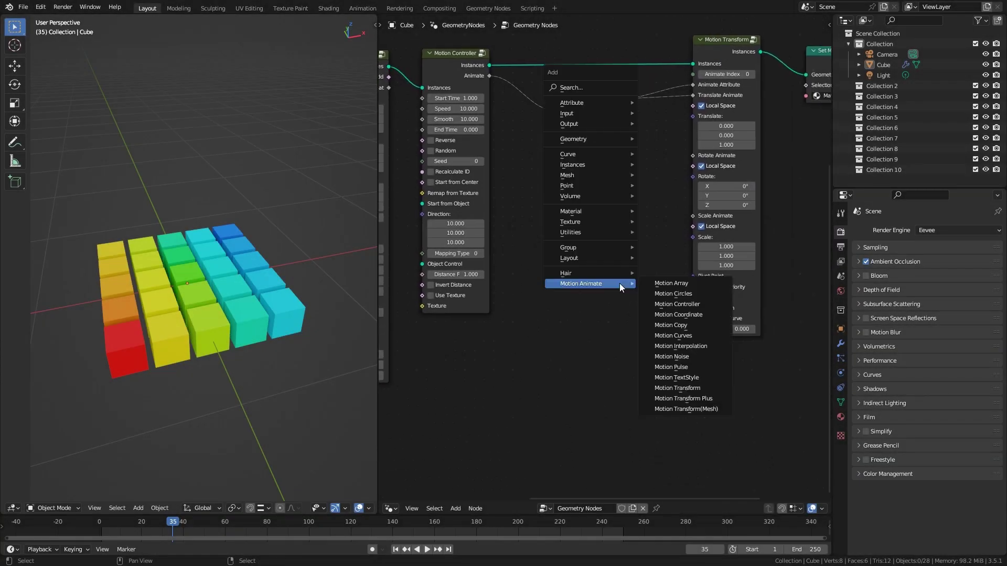
pyautogui.click(715, 399)
pyautogui.click(584, 296)
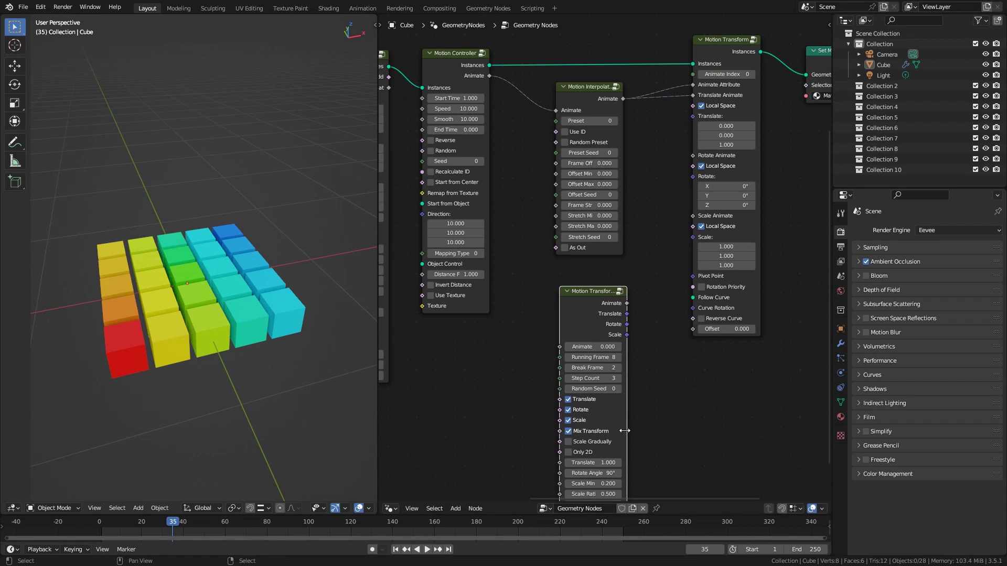
pyautogui.moveTo(629, 428); pyautogui.dragTo(649, 428)
pyautogui.moveTo(655, 164); pyautogui.dragTo(656, 210, button='middle')
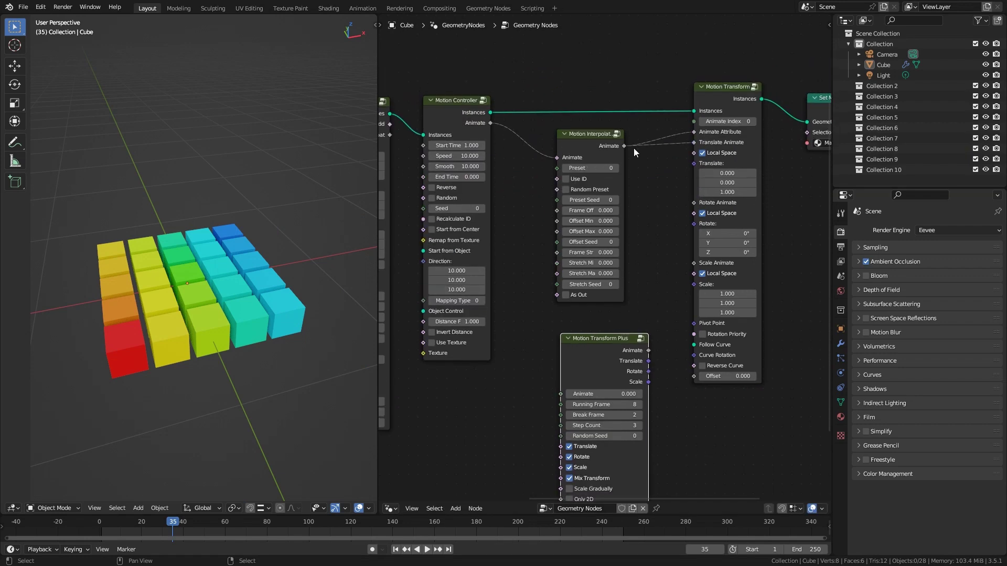
# - Delete the Motion Interpolation node and move the Motion Transform Plus node into its place
pyautogui.click(593, 136)
pyautogui.press('x')
pyautogui.moveTo(594, 348); pyautogui.dragTo(584, 145)
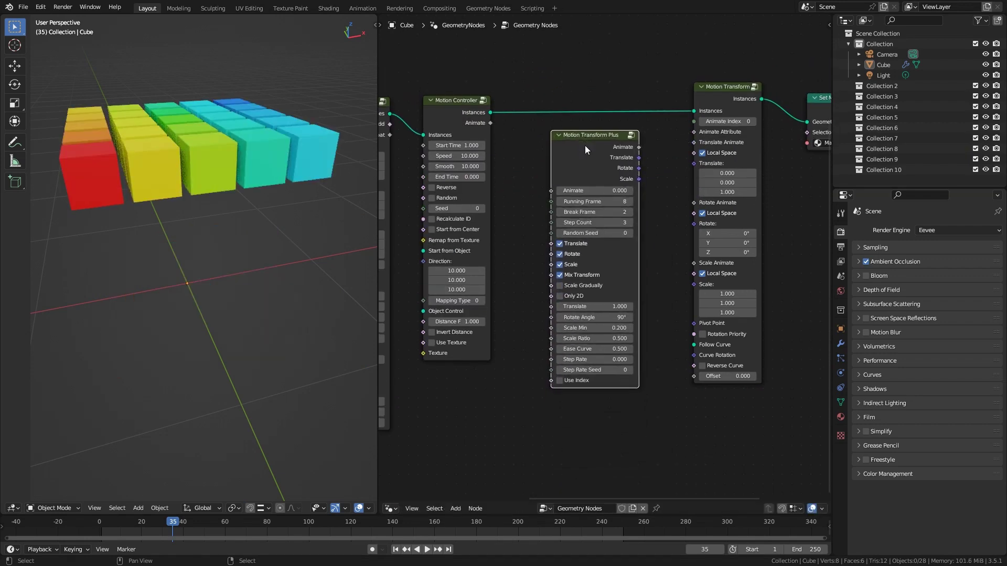
# - Link Motion Controller's Animate to Motion Transform Plus, and its Animate output to Motion Transform's Animate Attribute and Translate, Rotate and Scale to their matching inputs
pyautogui.moveTo(544, 161); pyautogui.dragTo(555, 215, button='middle')
pyautogui.scroll(3, 540, 216)
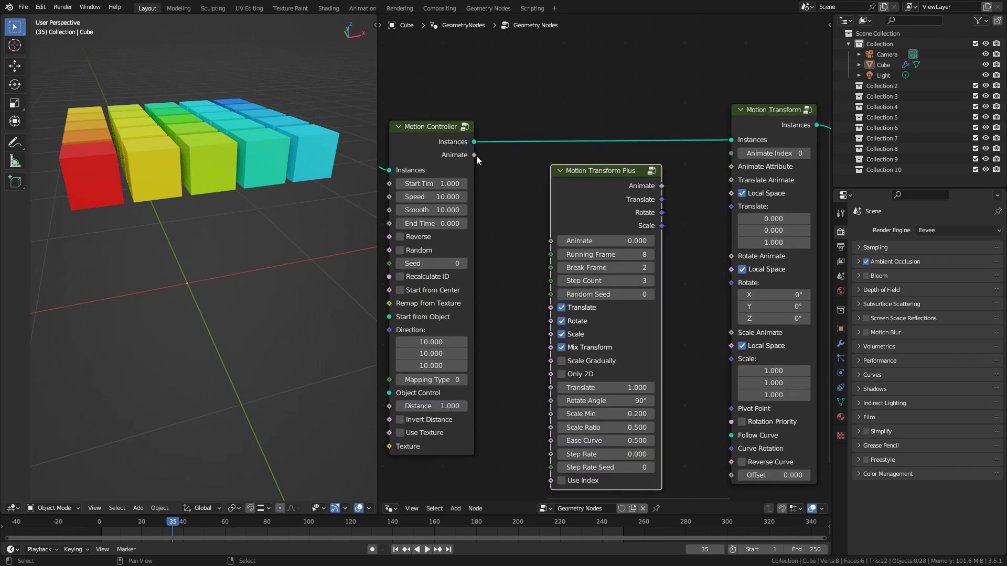
pyautogui.moveTo(475, 156); pyautogui.dragTo(553, 242)
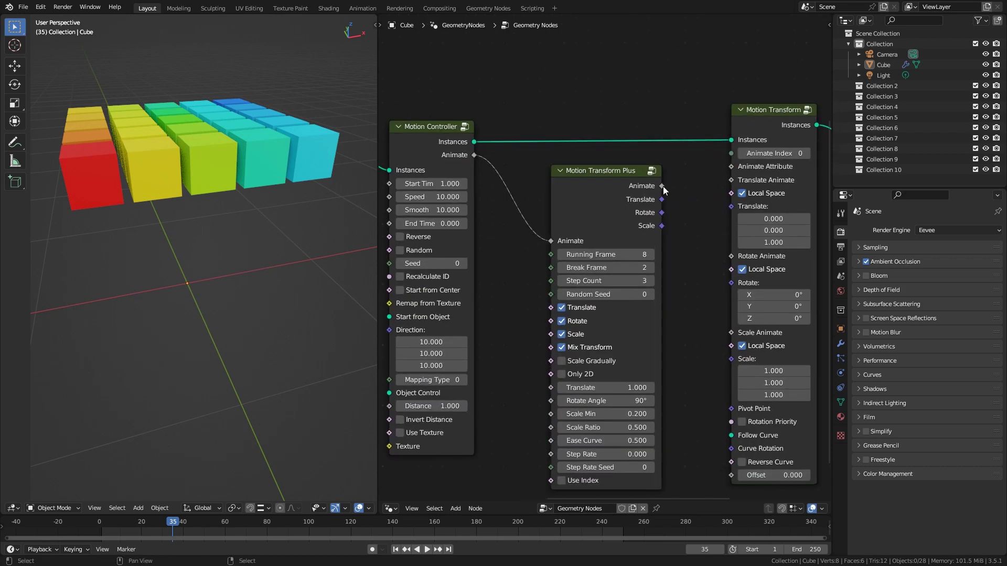
pyautogui.moveTo(662, 186); pyautogui.dragTo(732, 166)
pyautogui.moveTo(662, 200); pyautogui.dragTo(731, 247)
pyautogui.moveTo(662, 226); pyautogui.dragTo(731, 287)
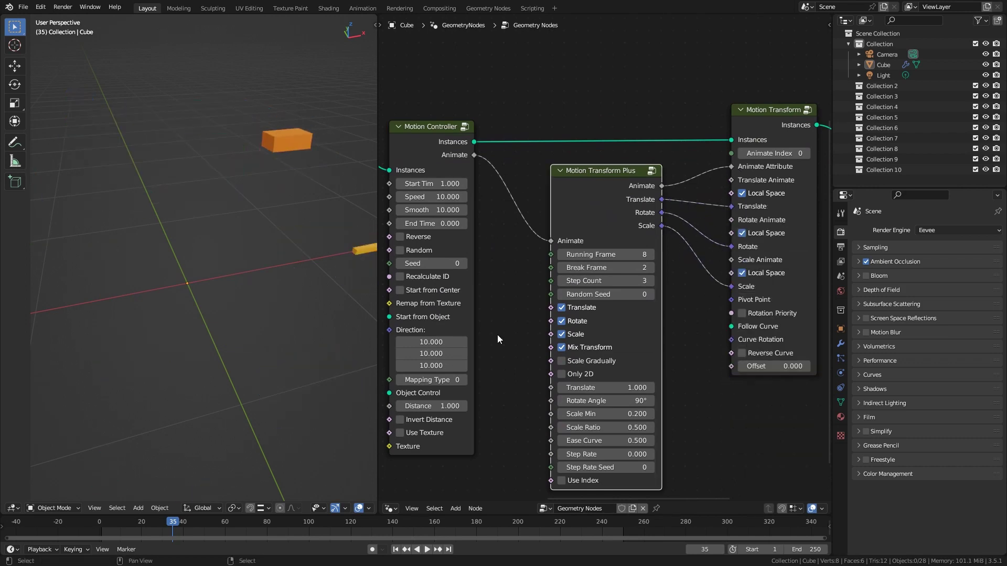
# - Play the cube array animation from the first frame to check the random transforms
pyautogui.keyDown('ctrl'); pyautogui.moveTo(227, 231); pyautogui.dragTo(254, 295, button='middle'); pyautogui.keyUp('ctrl')
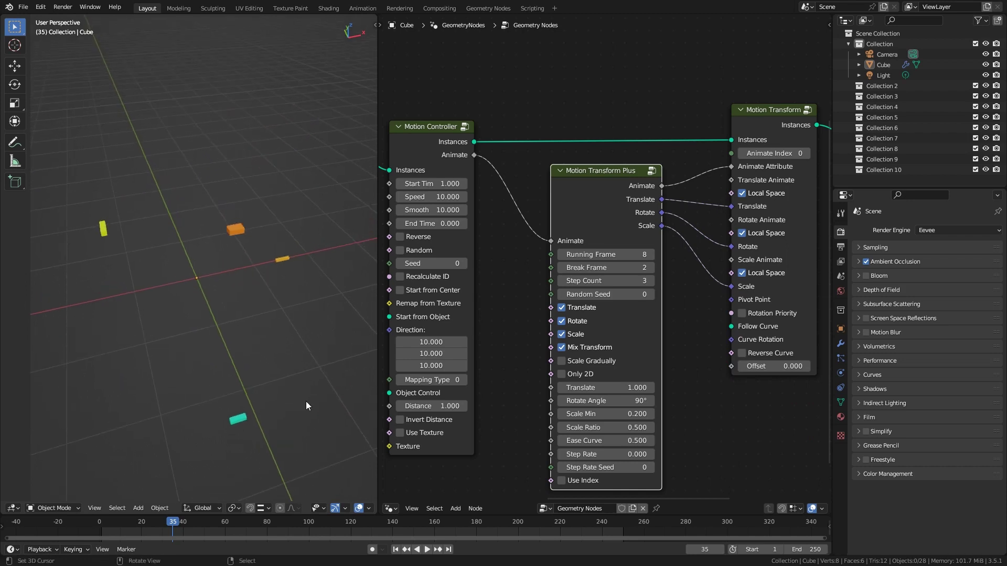
pyautogui.hotkey('shift', 'Left')
pyautogui.press('space')
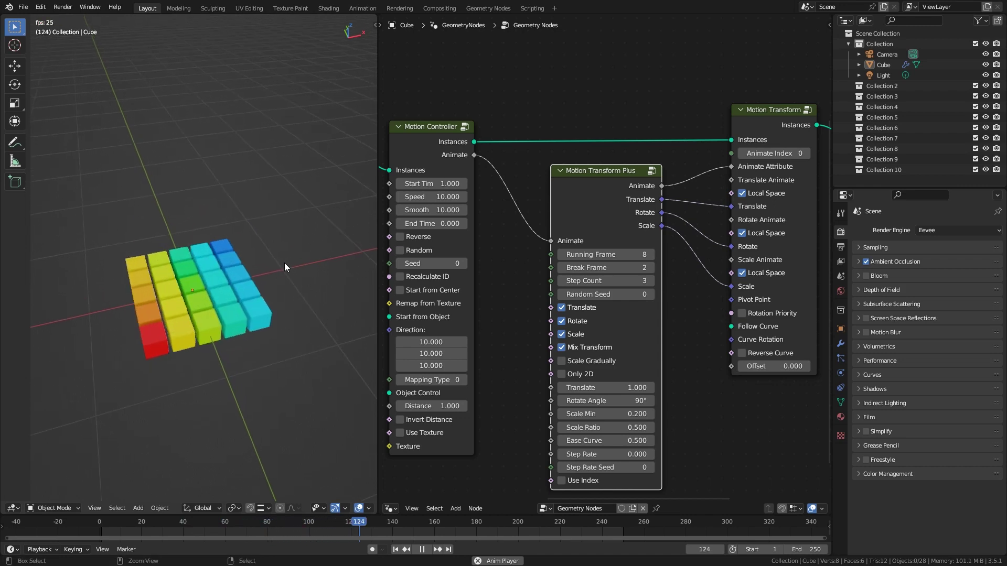
pyautogui.press('space')
# - Set the Motion Controller's Smooth value to 0
pyautogui.moveTo(488, 226); pyautogui.dragTo(523, 227, button='middle')
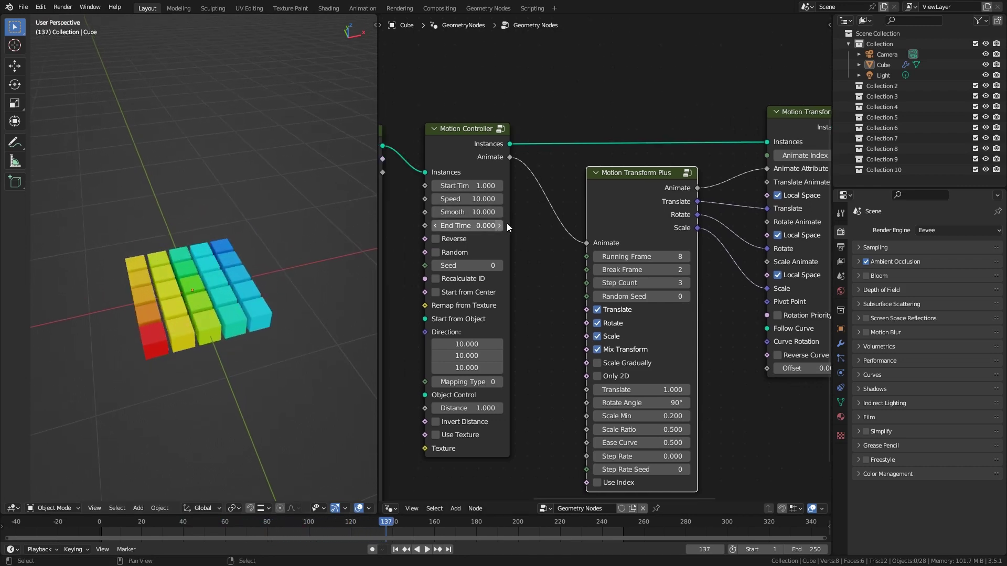
pyautogui.moveTo(470, 213); pyautogui.dragTo(495, 212)
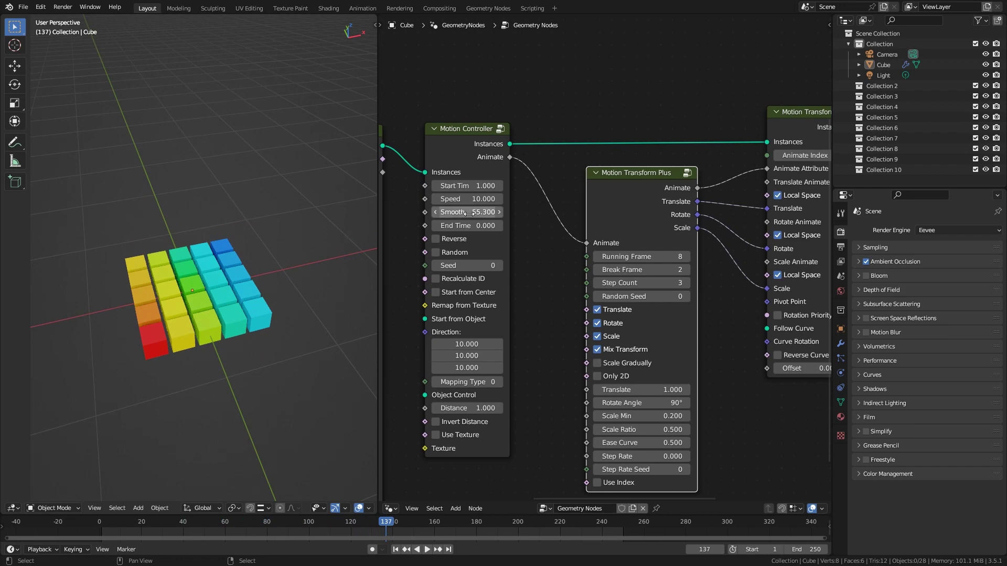
pyautogui.doubleClick(470, 212)
pyautogui.write('0')
pyautogui.press('Return')
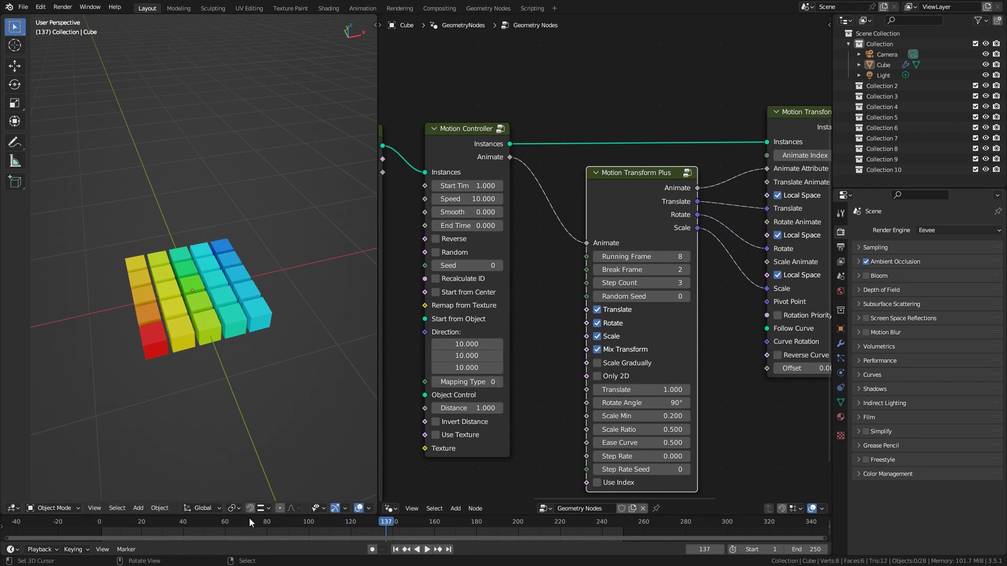
# - Replay the animation from the start of the timeline and scrub back to frame 81
pyautogui.click(70, 524)
pyautogui.press('space')
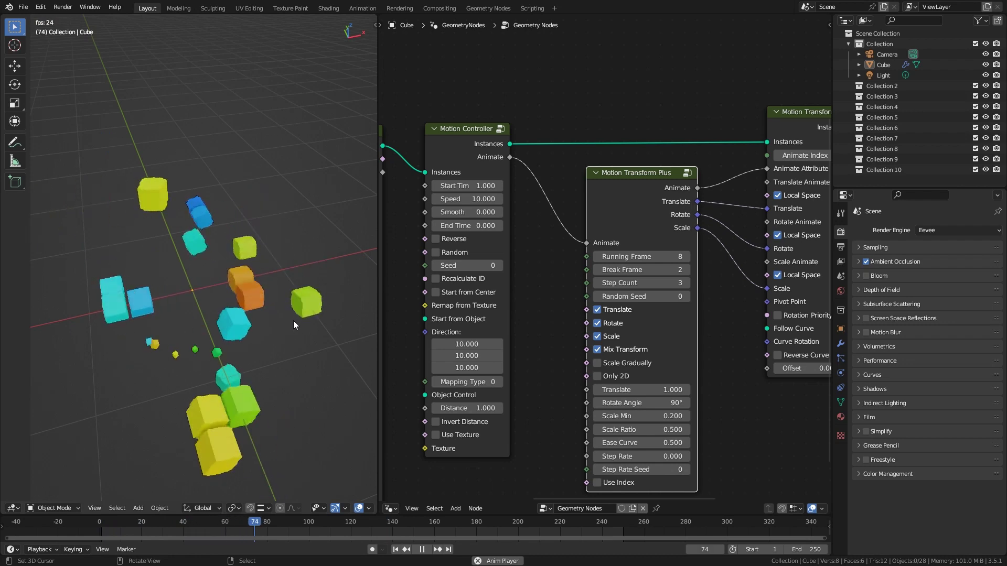
pyautogui.press('space')
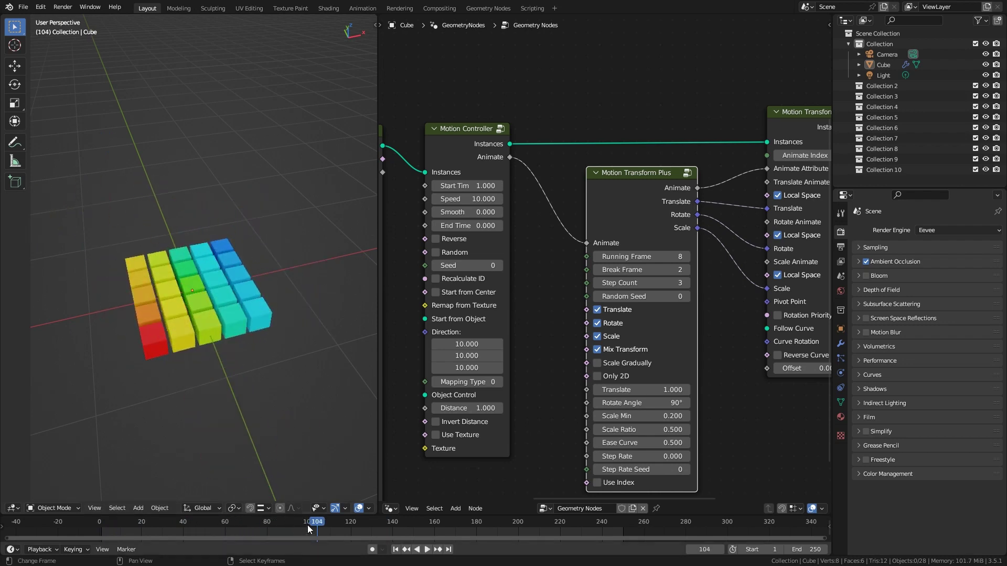
pyautogui.moveTo(307, 525); pyautogui.dragTo(269, 527)
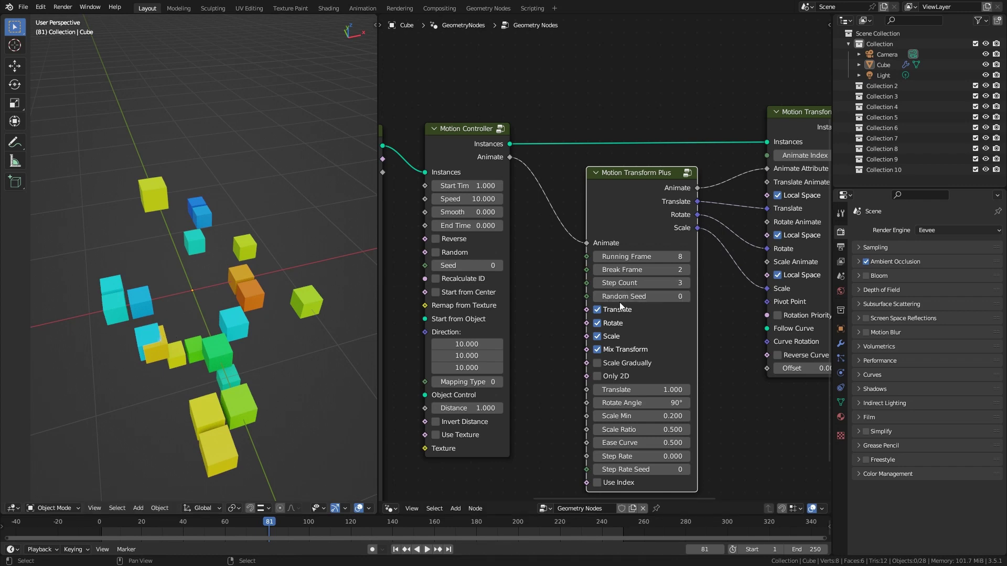
# - Set Motion Transform Plus's Random Seed to 1 and replay the animation from the start
pyautogui.click(687, 297)
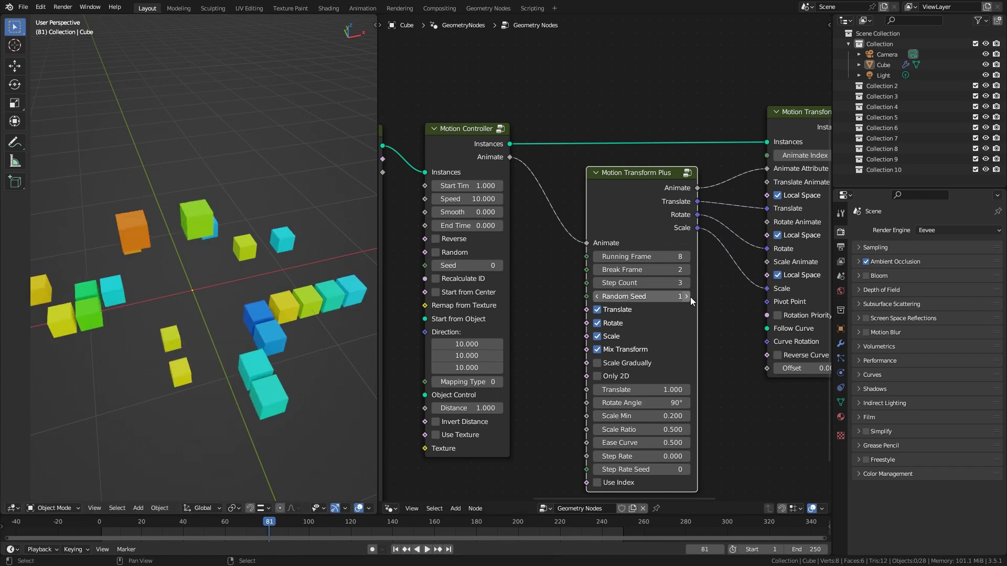
pyautogui.press('space')
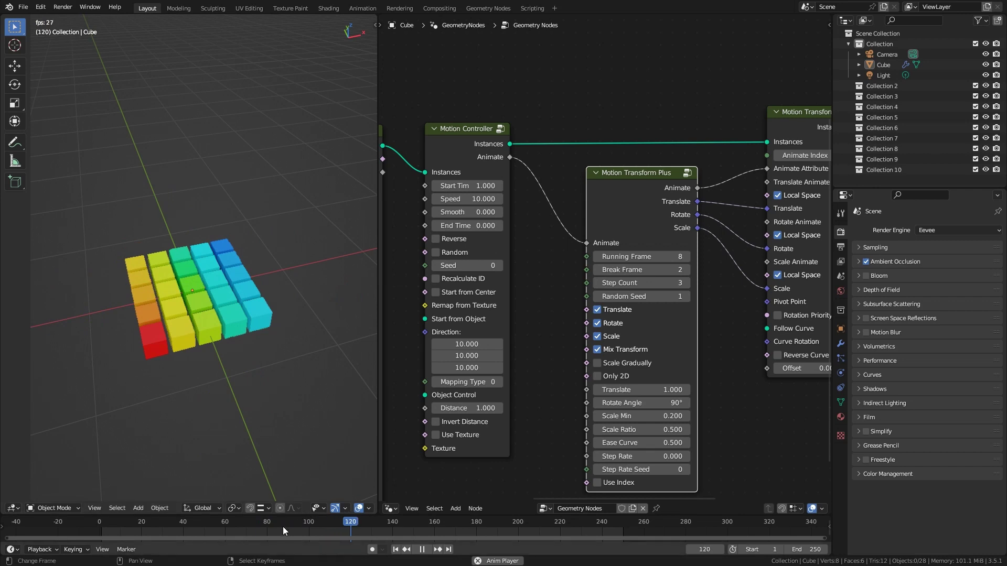
pyautogui.click(100, 526)
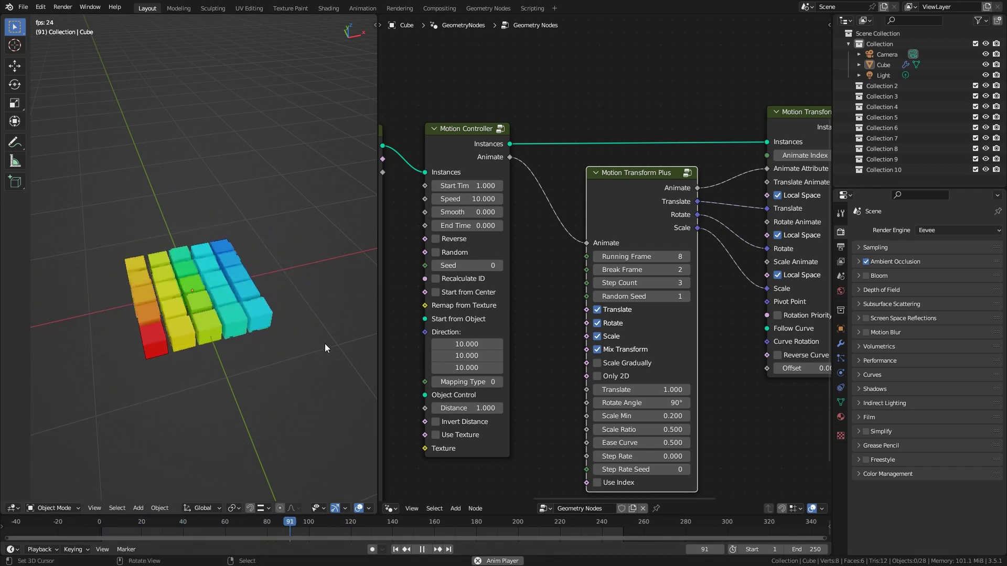
pyautogui.press('space')
# - Set the Running Frame of the Motion Transform Plus node to 20
pyautogui.moveTo(319, 338); pyautogui.dragTo(231, 272, button='middle')
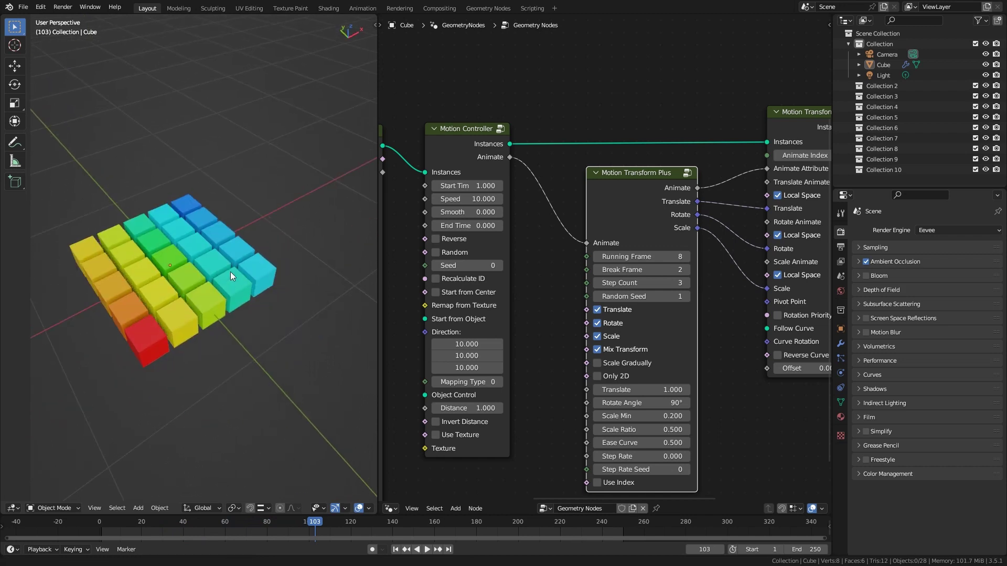
pyautogui.scroll(1, 237, 286)
pyautogui.keyDown('shift'); pyautogui.moveTo(274, 337); pyautogui.dragTo(293, 362, button='middle'); pyautogui.keyUp('shift')
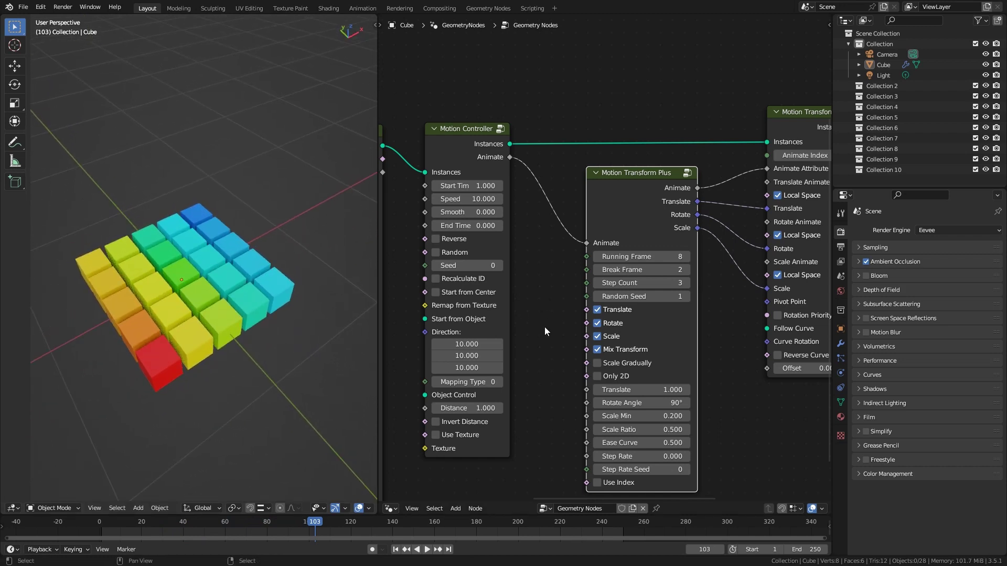
pyautogui.moveTo(545, 331); pyautogui.dragTo(552, 305, button='middle')
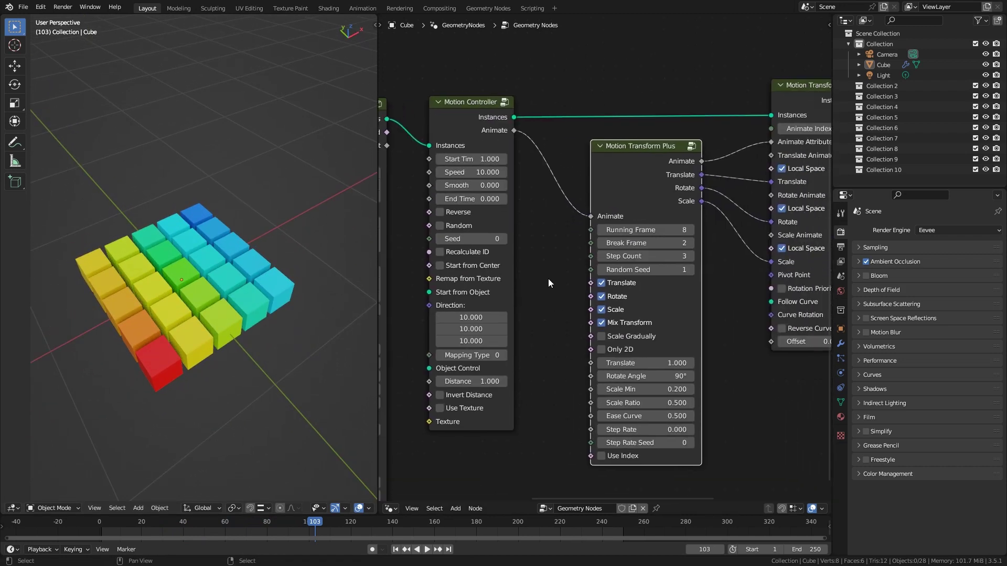
pyautogui.moveTo(278, 321)
pyautogui.mouseDown(button='middle')
pyautogui.moveTo(272, 329)
pyautogui.moveTo(284, 315)
pyautogui.moveTo(279, 303)
pyautogui.mouseUp(button='middle')
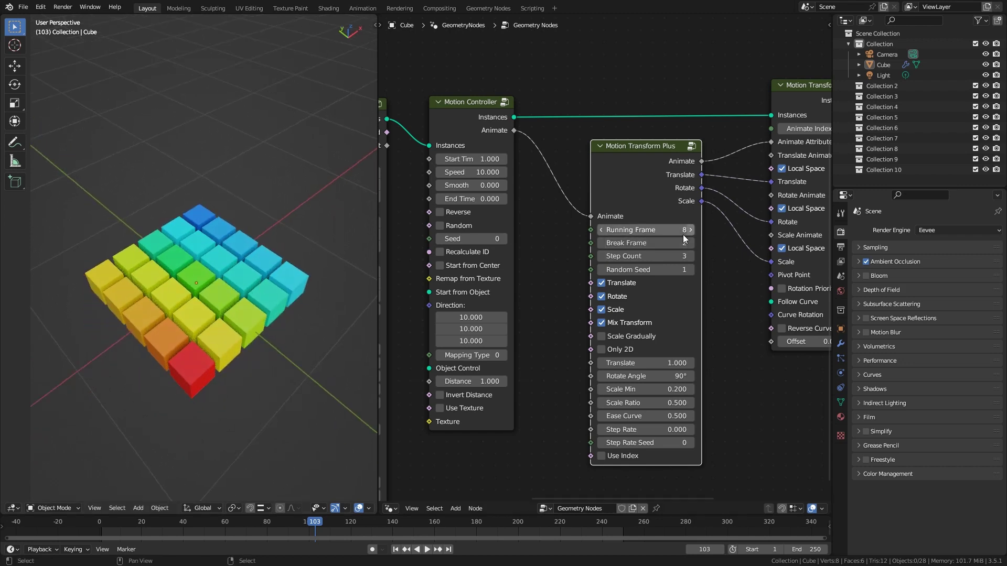
pyautogui.click(662, 230)
pyautogui.write('2')
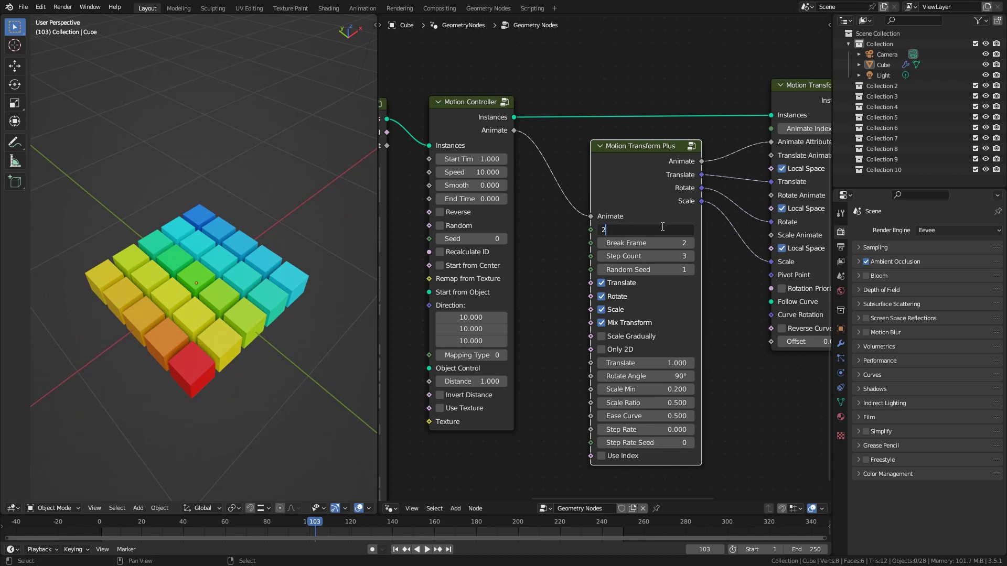
pyautogui.write('0')
pyautogui.press('Return')
# - Play the animation from frame 16 to examine the cubes' slower movement
pyautogui.moveTo(308, 526); pyautogui.dragTo(133, 525)
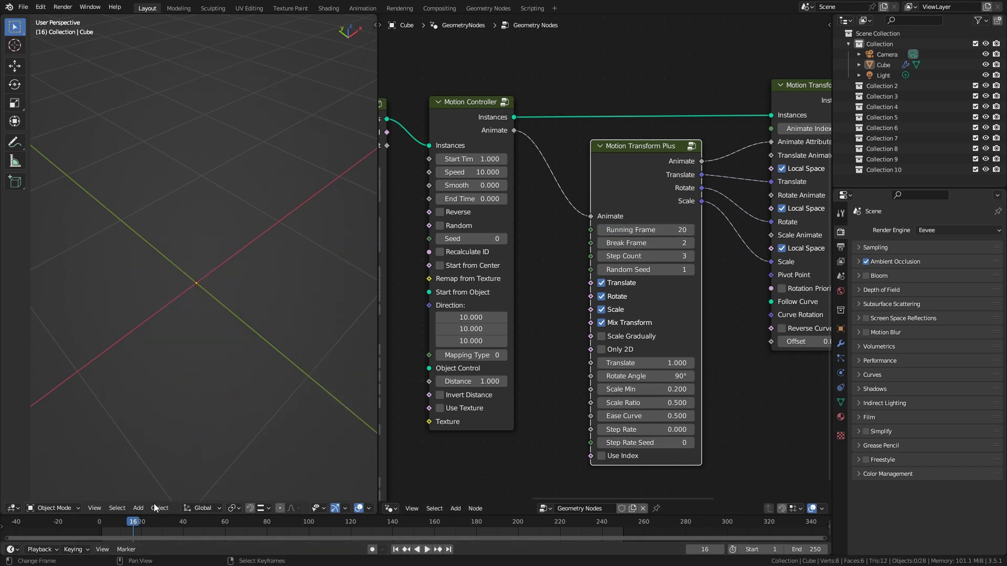
pyautogui.press('space')
pyautogui.keyDown('ctrl'); pyautogui.moveTo(215, 330); pyautogui.dragTo(198, 363, button='middle'); pyautogui.keyUp('ctrl')
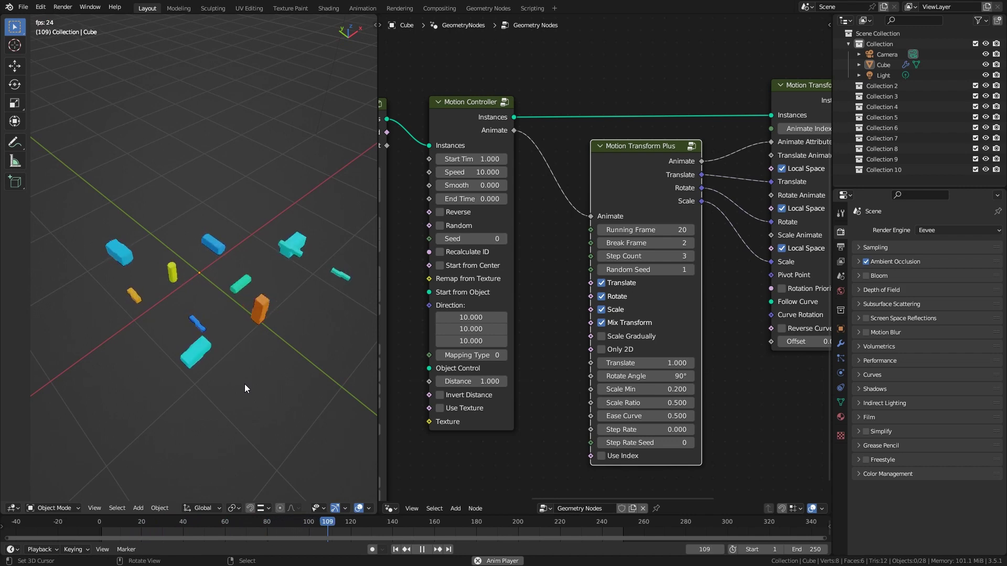
pyautogui.press('space')
# - Set Motion Transform Plus's Break Frame to 5 and continue playing the animation
pyautogui.click(651, 242)
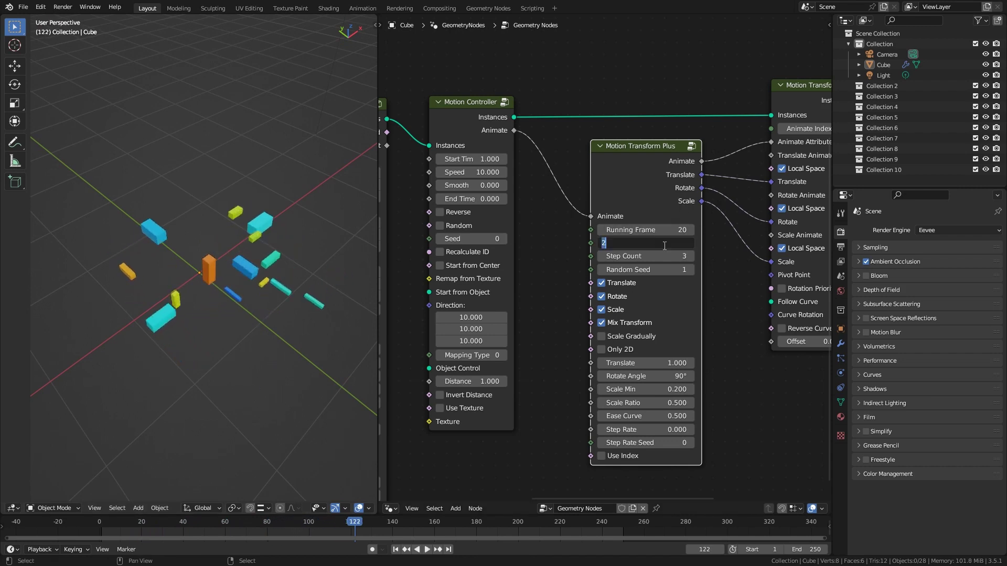
pyautogui.write('5')
pyautogui.press('Return')
pyautogui.press('space')
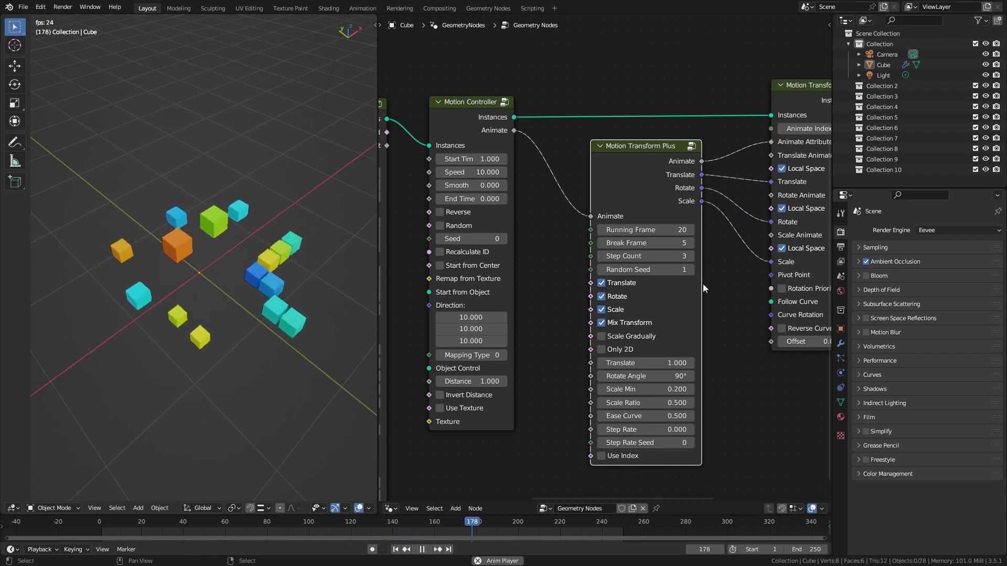
pyautogui.press('space')
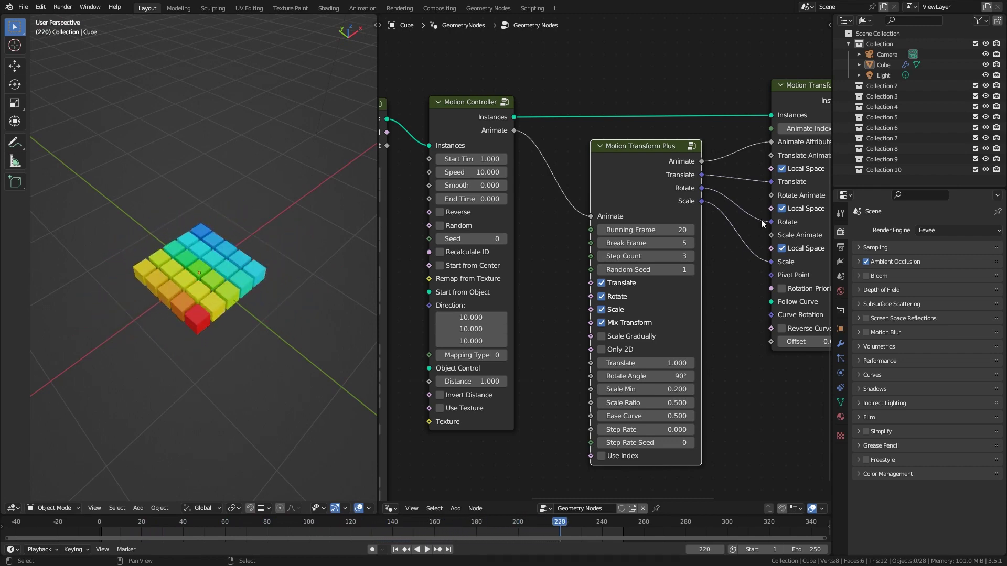
# - Set Motion Transform Plus's Break Frame to 2 and its Running Frame to 8
pyautogui.click(666, 239)
pyautogui.write('2')
pyautogui.press('Return')
pyautogui.click(674, 230)
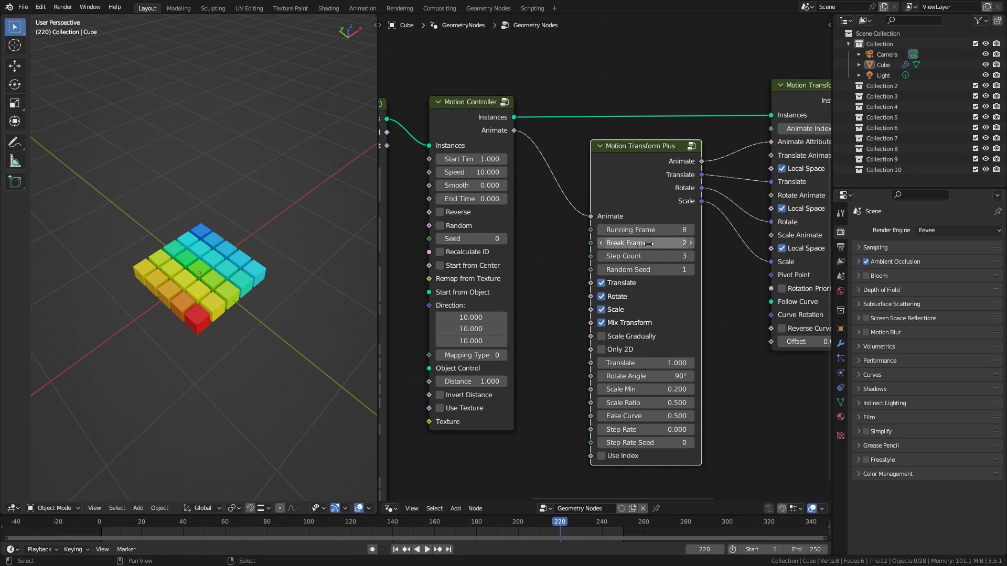
# - Set Motion Transform Plus's Step Count to 1 and play the animation from the start
pyautogui.moveTo(602, 259); pyautogui.dragTo(569, 259)
pyautogui.click(690, 257)
pyautogui.click(690, 256)
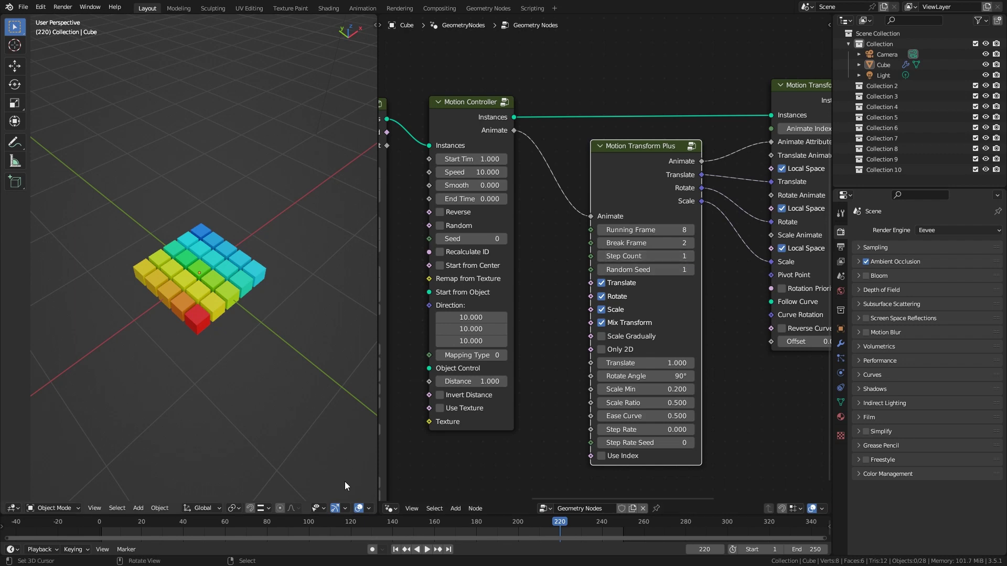
pyautogui.moveTo(251, 516); pyautogui.dragTo(89, 521)
pyautogui.press('space')
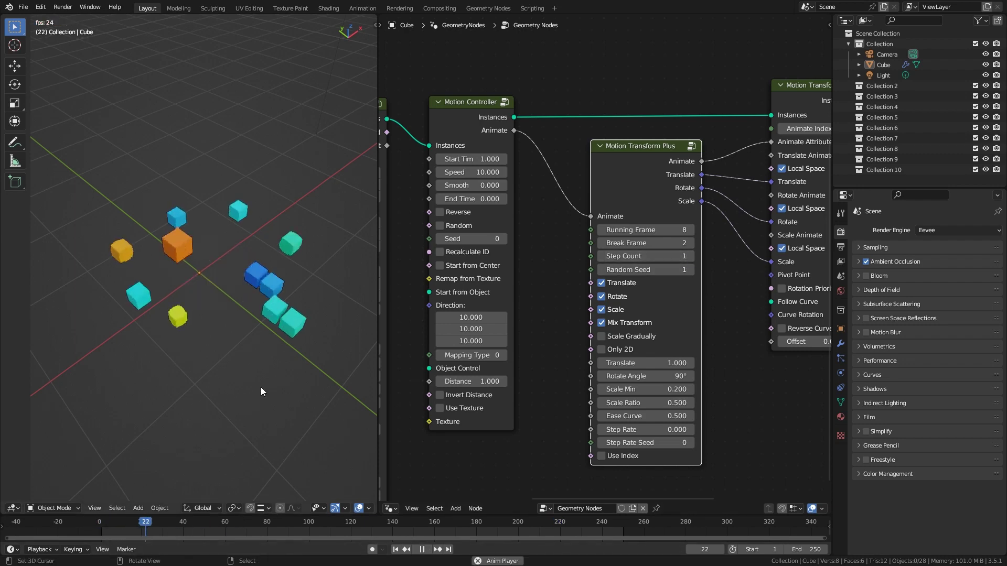
pyautogui.press('space')
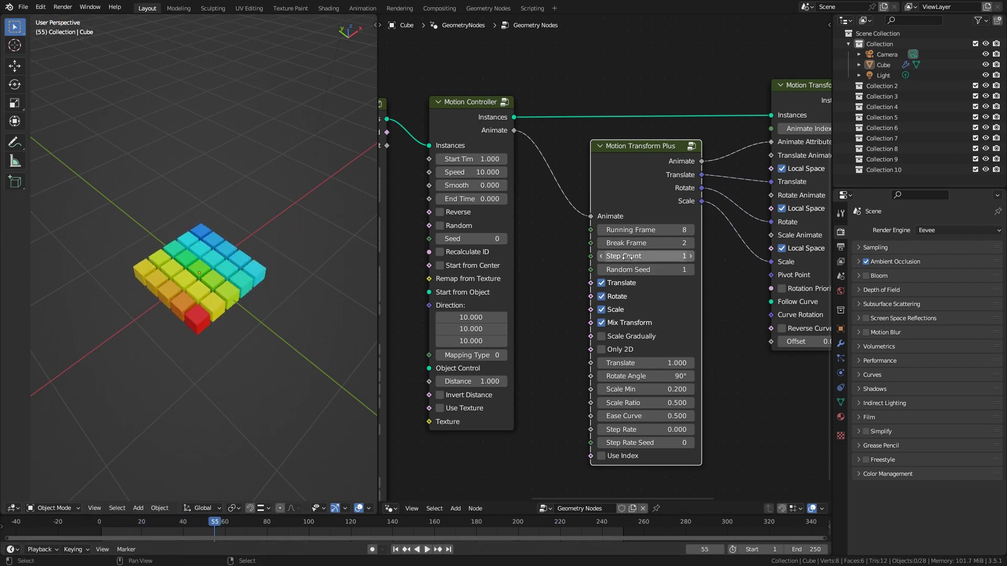
# - Raise Motion Transform Plus's Step Count to 5 and replay the animation from the start
pyautogui.click(691, 256)
pyautogui.click(690, 256)
pyautogui.click(690, 255)
pyautogui.click(690, 256)
pyautogui.moveTo(197, 522); pyautogui.dragTo(101, 521)
pyautogui.press('space')
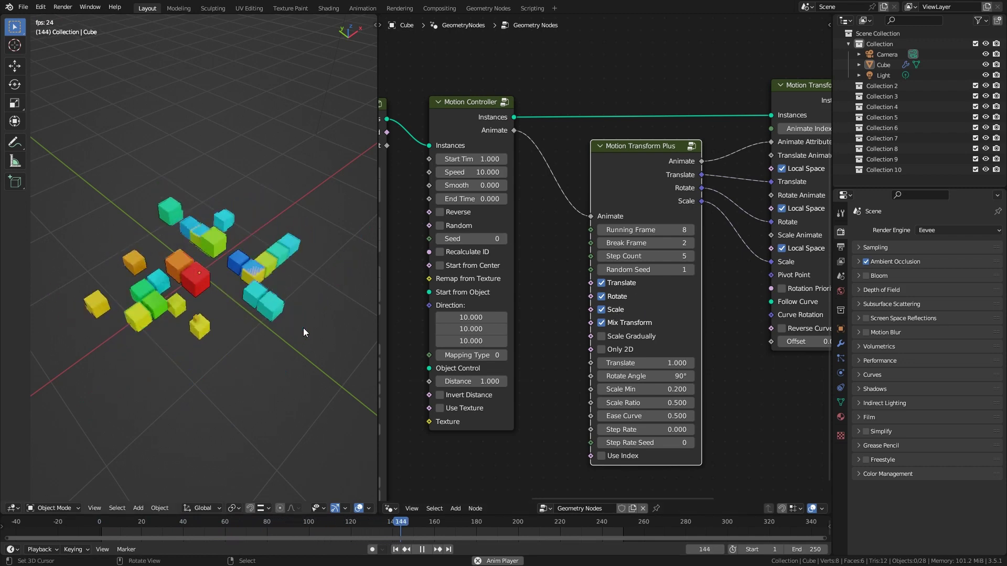
pyautogui.press('space')
# - Set Motion Transform Plus's Step Count to 3
pyautogui.click(667, 256)
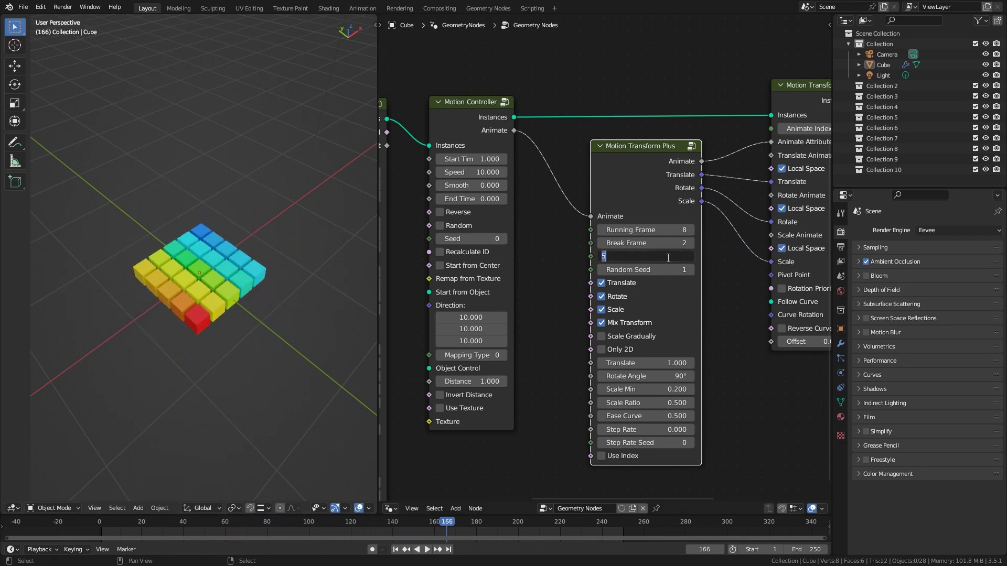
pyautogui.write('3')
pyautogui.press('Return')
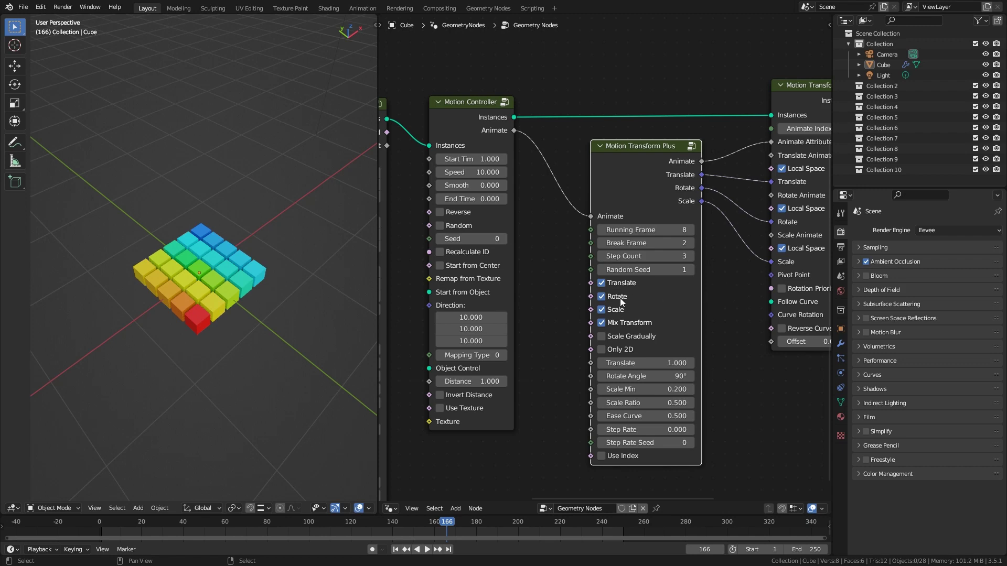
# - Leave only Translate enabled among Motion Transform Plus's transform options and play the animation from the start
pyautogui.scroll(2, 278, 299)
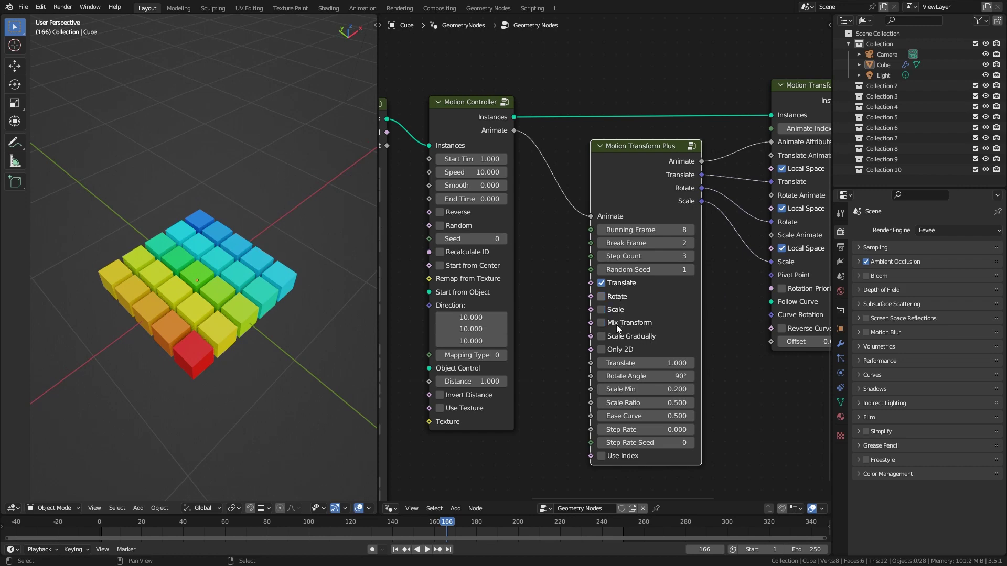
pyautogui.hotkey('shift', 'Left')
pyautogui.press('space')
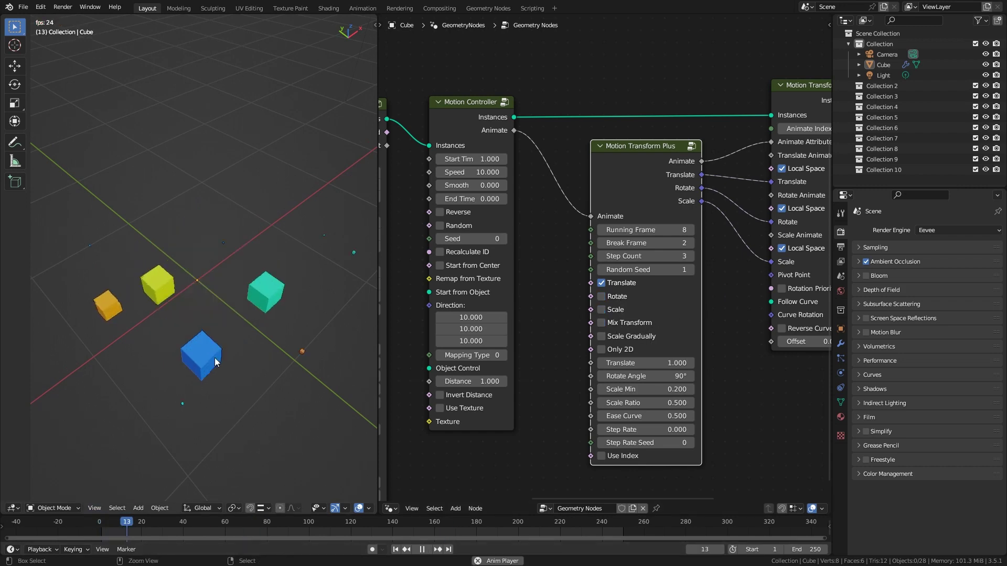
pyautogui.hotkey('shift', 'Left')
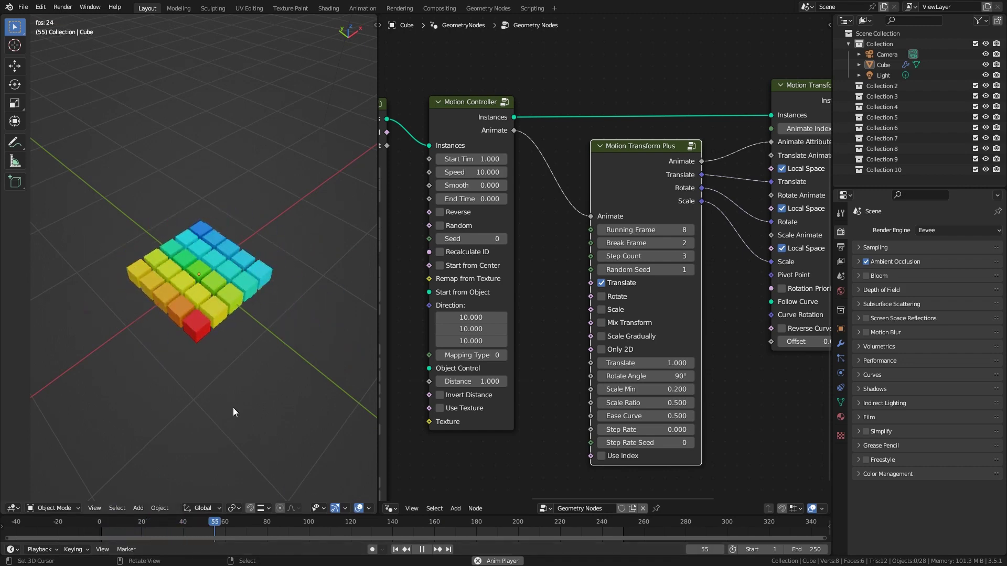
pyautogui.press('space')
# - Turn off Translate and enable Rotate in Motion Transform Plus, and replay the animation from the start
pyautogui.click(616, 283)
pyautogui.click(612, 296)
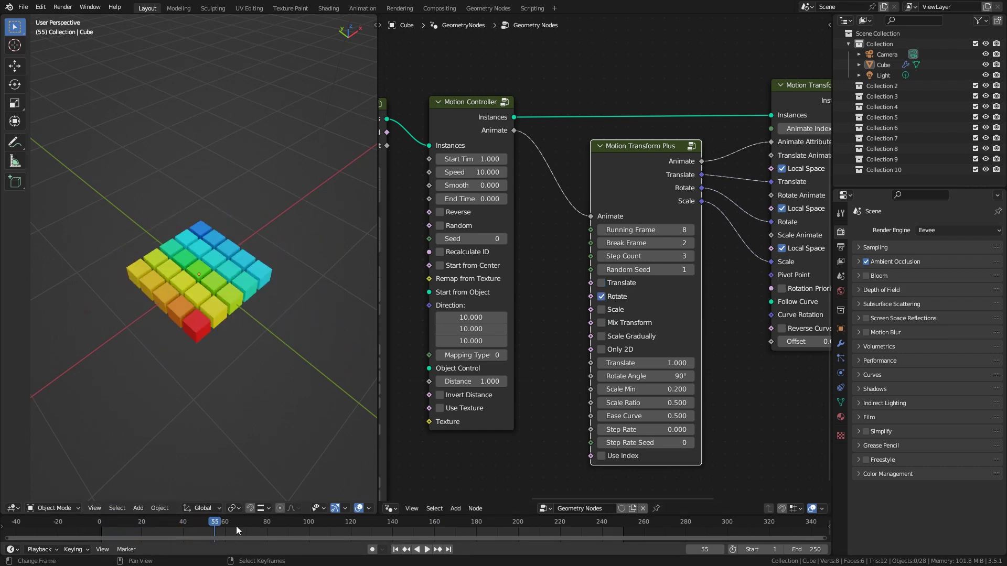
pyautogui.hotkey('shift', 'Left')
pyautogui.press('space')
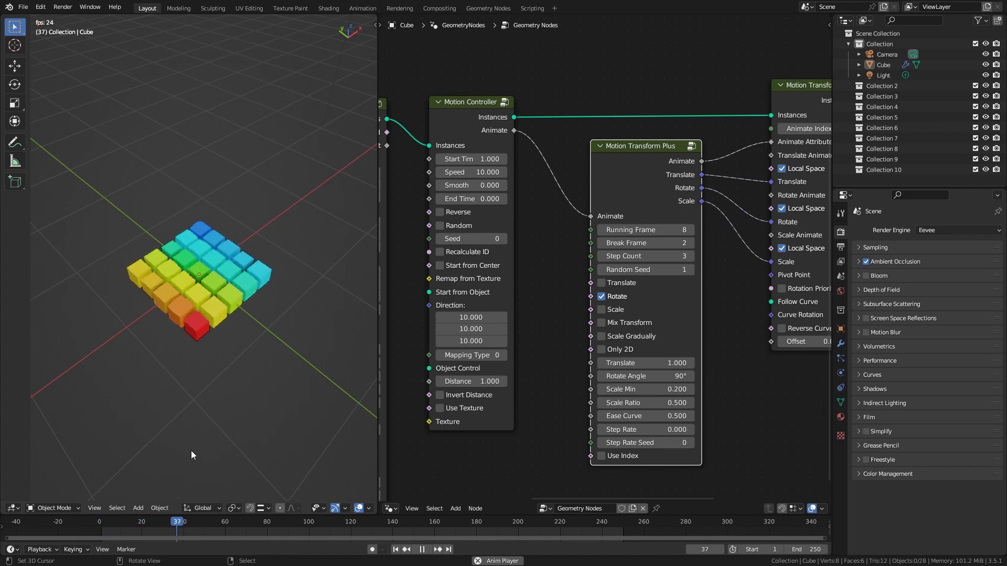
pyautogui.press('space')
# - Turn off Rotate and enable Scale in Motion Transform Plus, and replay the animation from the start
pyautogui.click(623, 297)
pyautogui.click(613, 309)
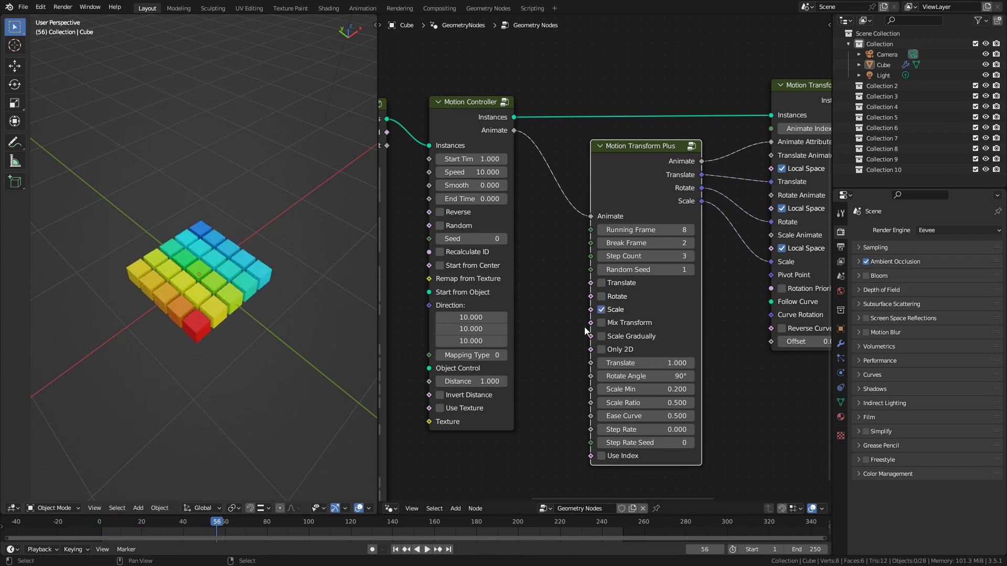
pyautogui.hotkey('shift', 'Left')
pyautogui.press('space')
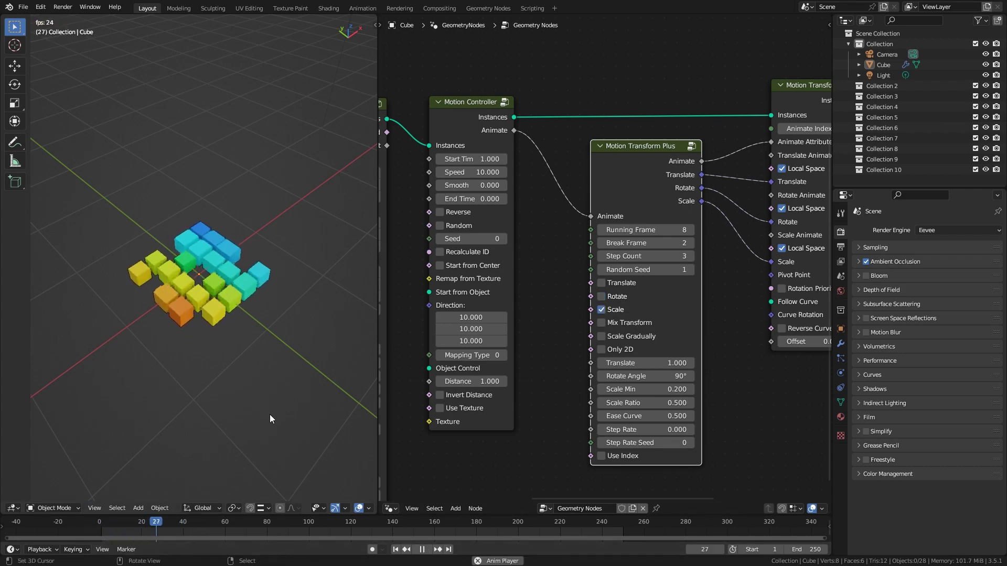
pyautogui.press('space')
# - Set Motion Transform Plus to use Translate without Rotate or Scale, and replay the animation from the start
pyautogui.click(632, 296)
pyautogui.click(624, 284)
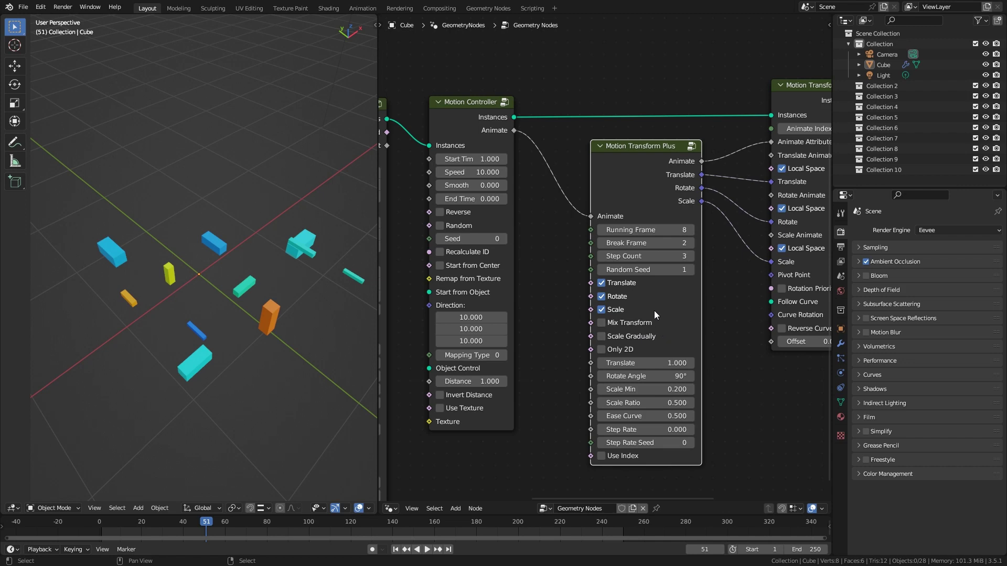
pyautogui.moveTo(627, 297); pyautogui.dragTo(614, 309)
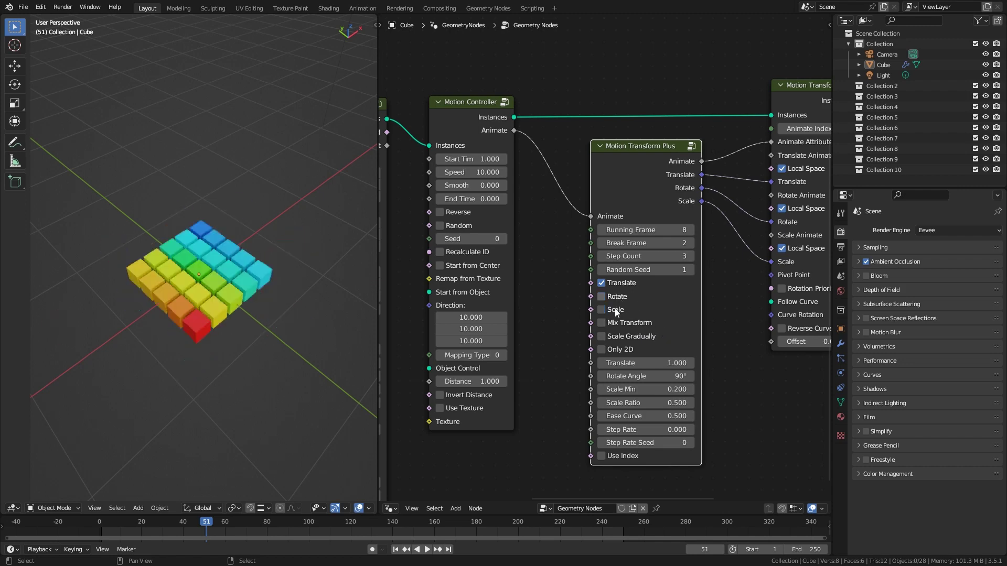
pyautogui.hotkey('shift', 'Left')
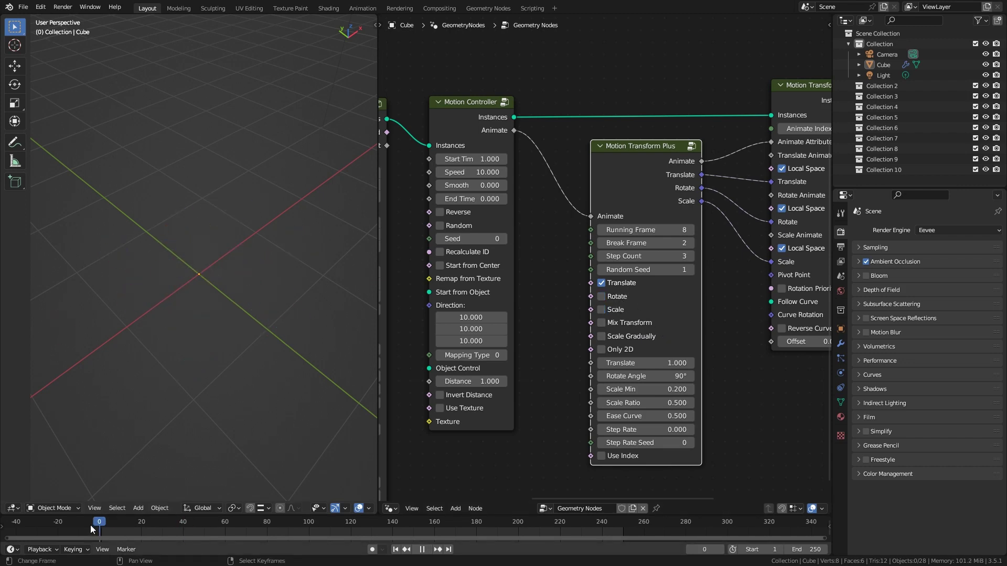
pyautogui.press('space')
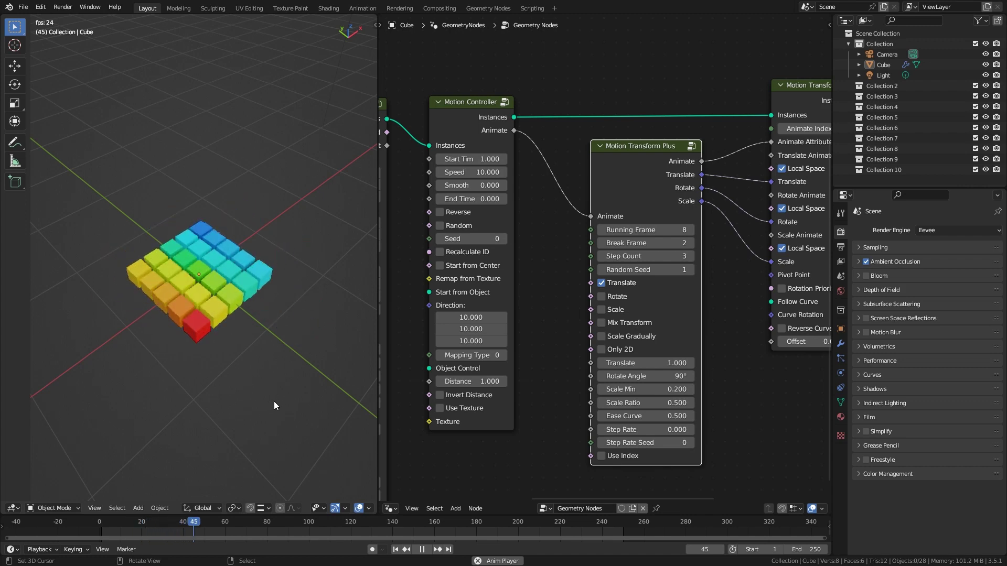
pyautogui.press('space')
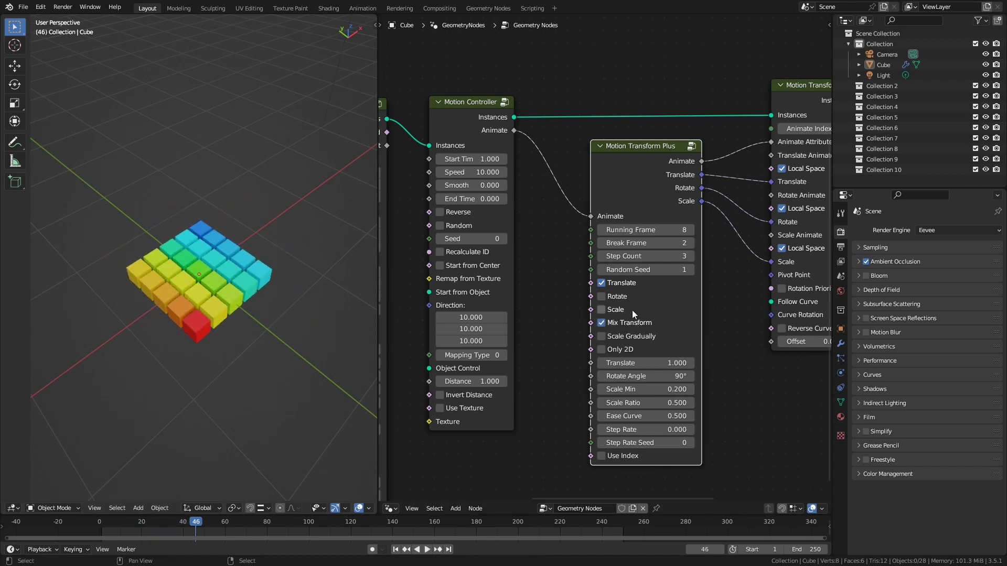
# - Replay the cube animation from the start with Mix Transform enabled
pyautogui.moveTo(194, 521); pyautogui.dragTo(80, 521)
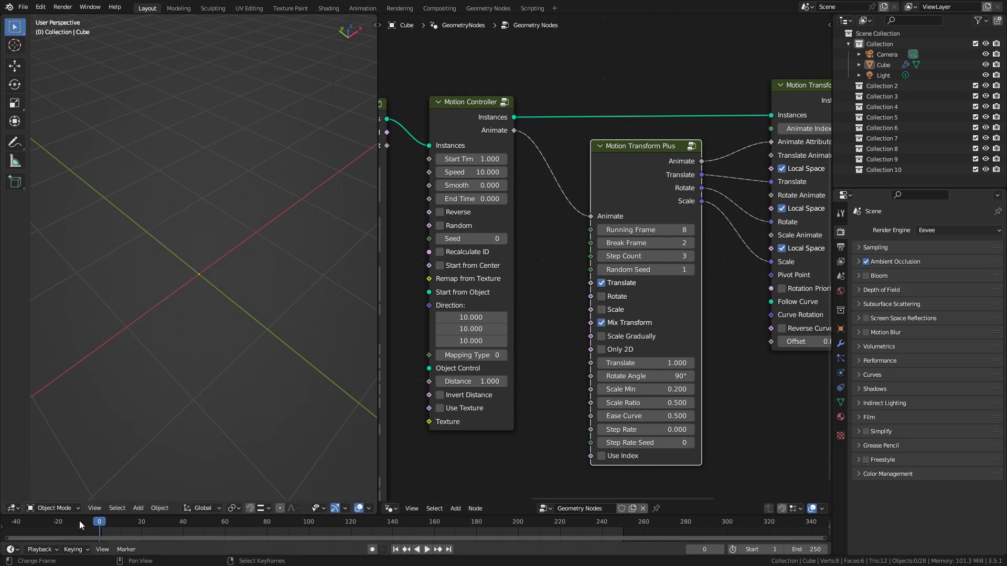
pyautogui.press('space')
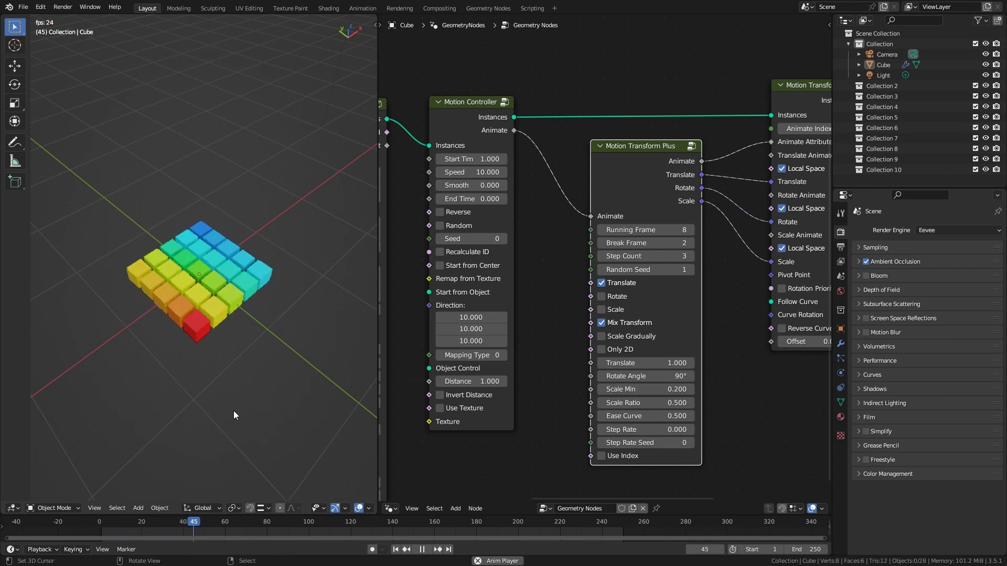
pyautogui.press('space')
# - Enable Rotate alongside Translate in Motion Transform Plus and replay the animation from the start
pyautogui.click(619, 297)
pyautogui.hotkey('shift', 'Left')
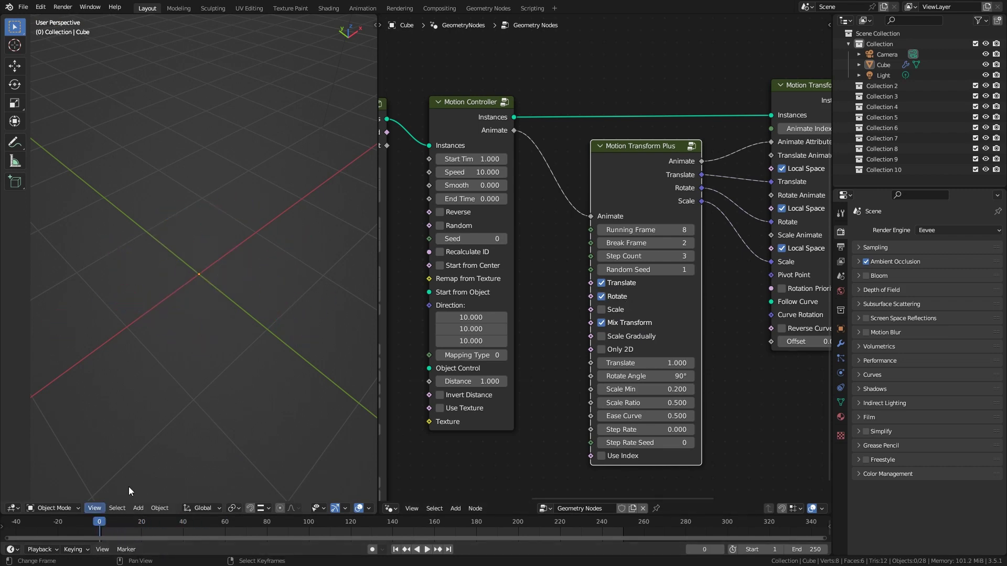
pyautogui.press('space')
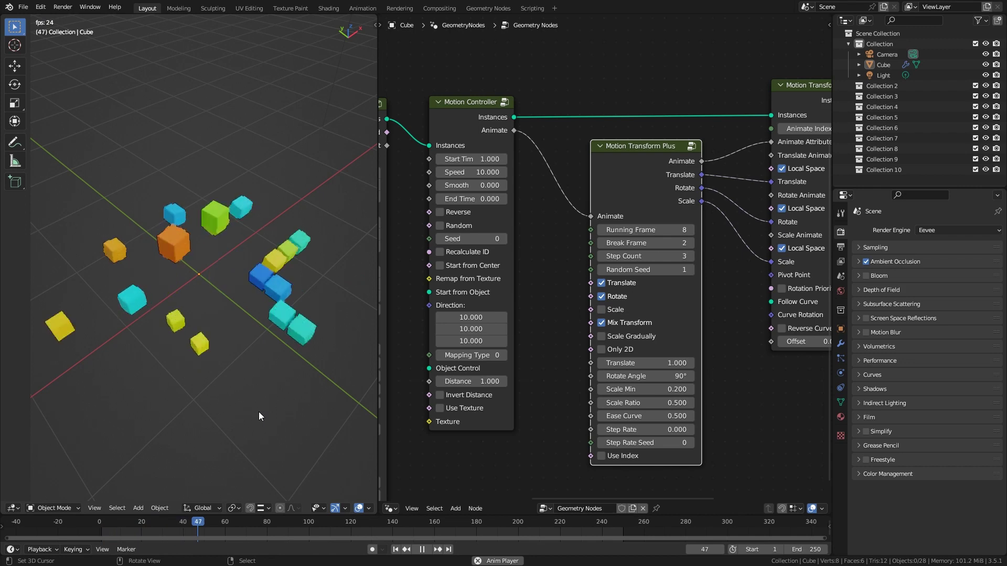
pyautogui.press('space')
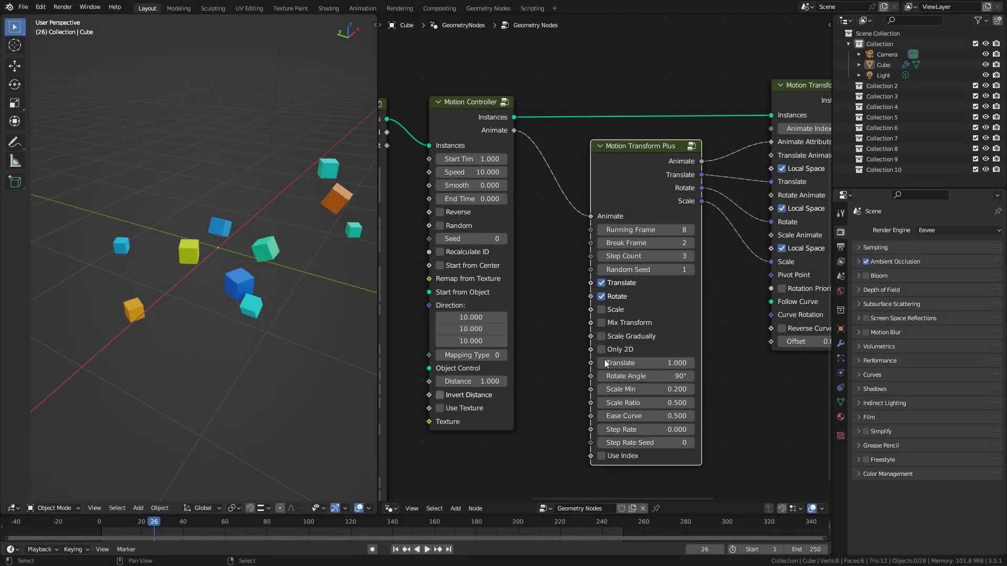
# - Enable Scale Gradually in Motion Transform Plus and replay the animation from the start, viewing the cubes from another angle
pyautogui.click(602, 336)
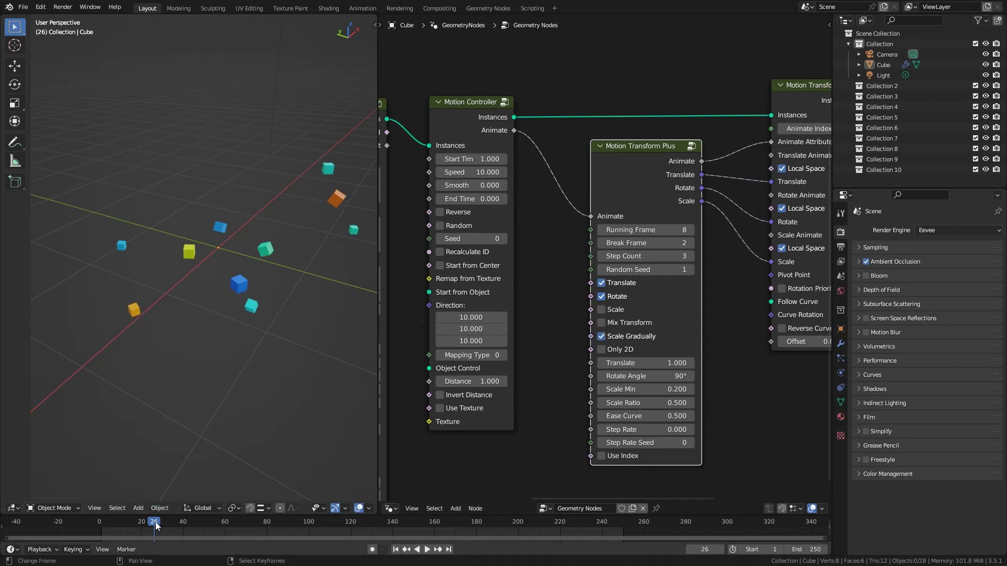
pyautogui.press('space')
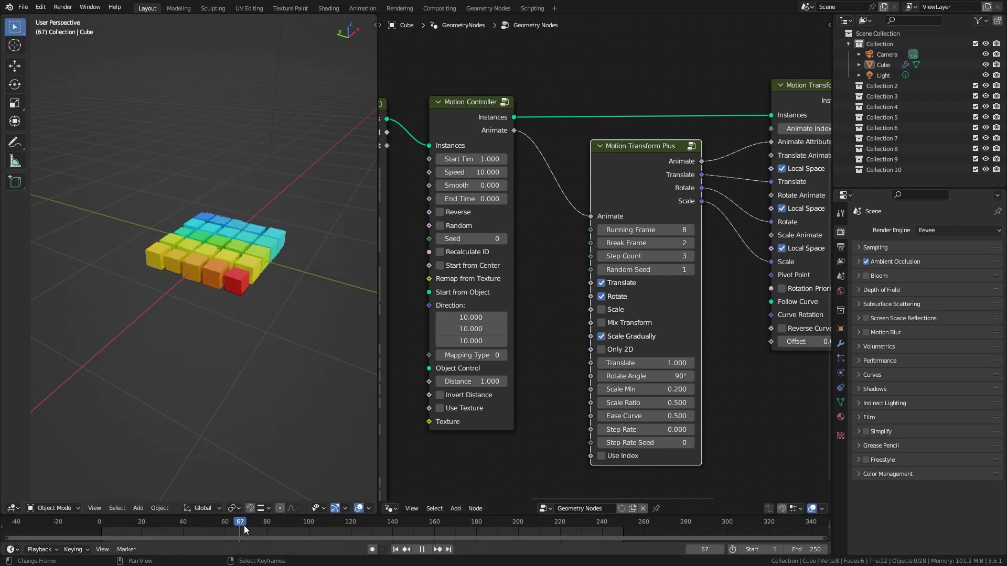
pyautogui.moveTo(206, 528); pyautogui.dragTo(102, 526)
pyautogui.moveTo(231, 386); pyautogui.dragTo(201, 414, button='middle')
pyautogui.press('space')
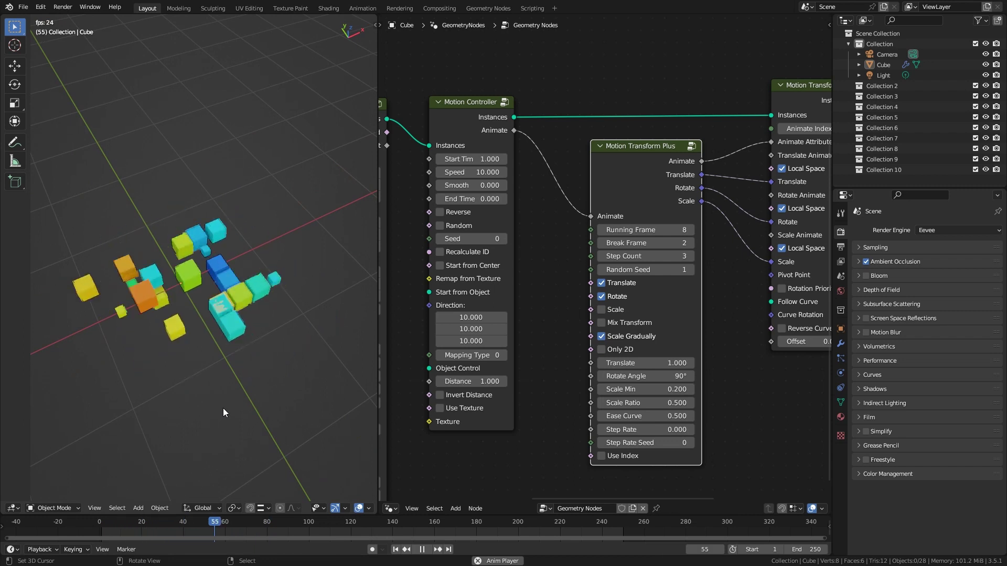
pyautogui.moveTo(245, 411); pyautogui.dragTo(260, 401, button='middle')
pyautogui.press('space')
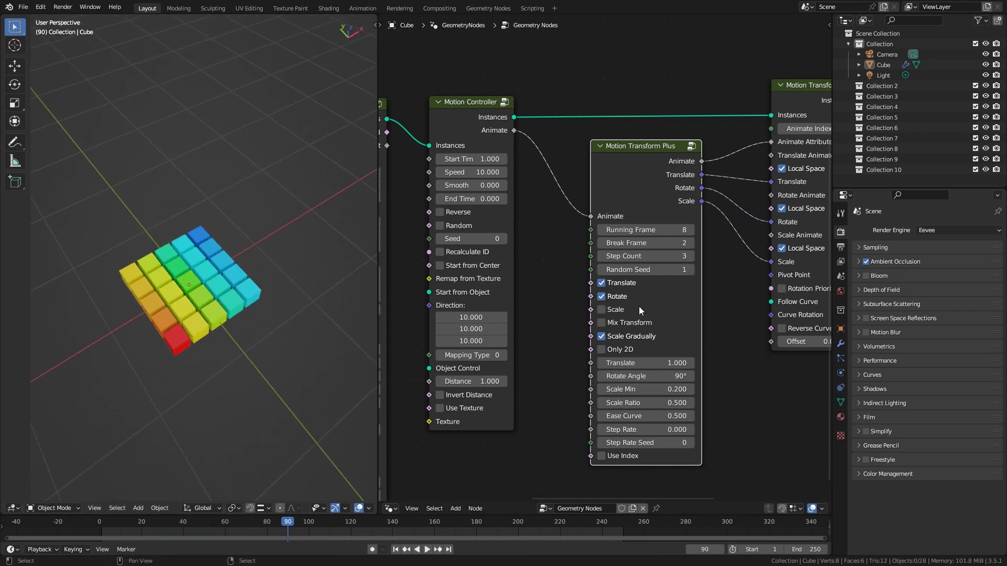
# - Enable Only 2D instead of Scale Gradually in Motion Transform Plus, and replay the animation from the start
pyautogui.click(623, 350)
pyautogui.hotkey('shift', 'Left')
pyautogui.press('space')
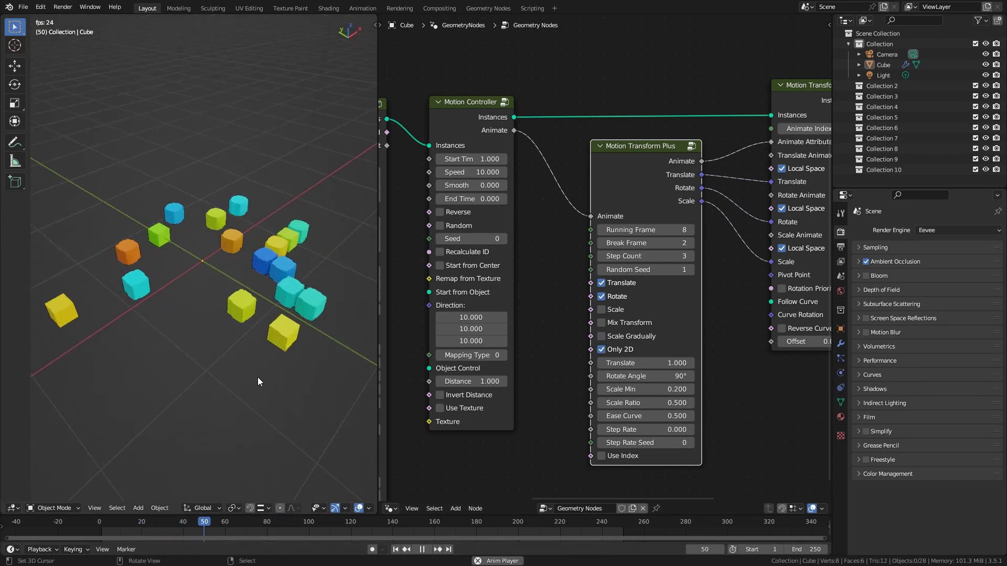
pyautogui.press('space')
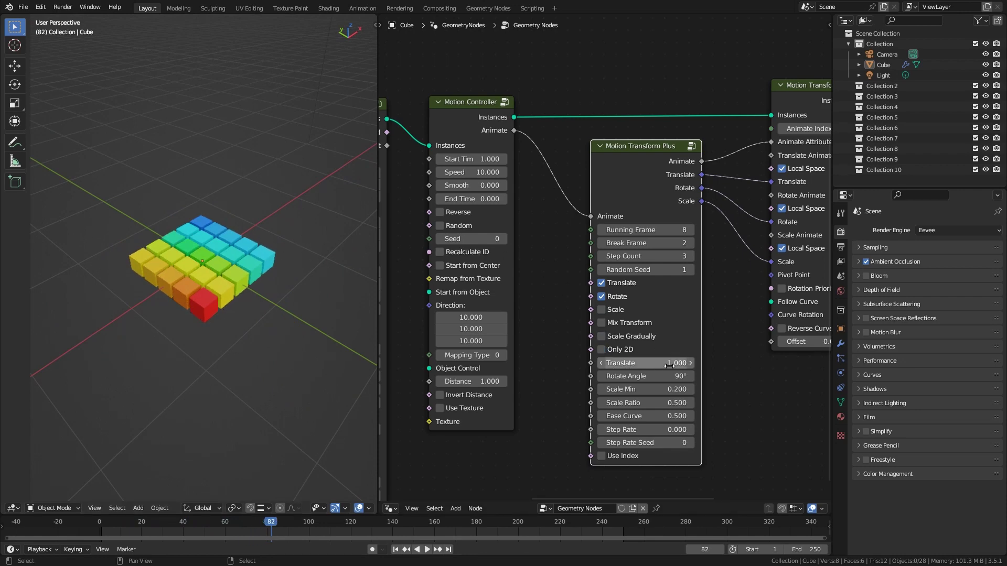
# - Set Motion Transform Plus's Translate amount to 2 at frame 52 and replay the animation from the start
pyautogui.moveTo(209, 295); pyautogui.dragTo(205, 294, button='middle')
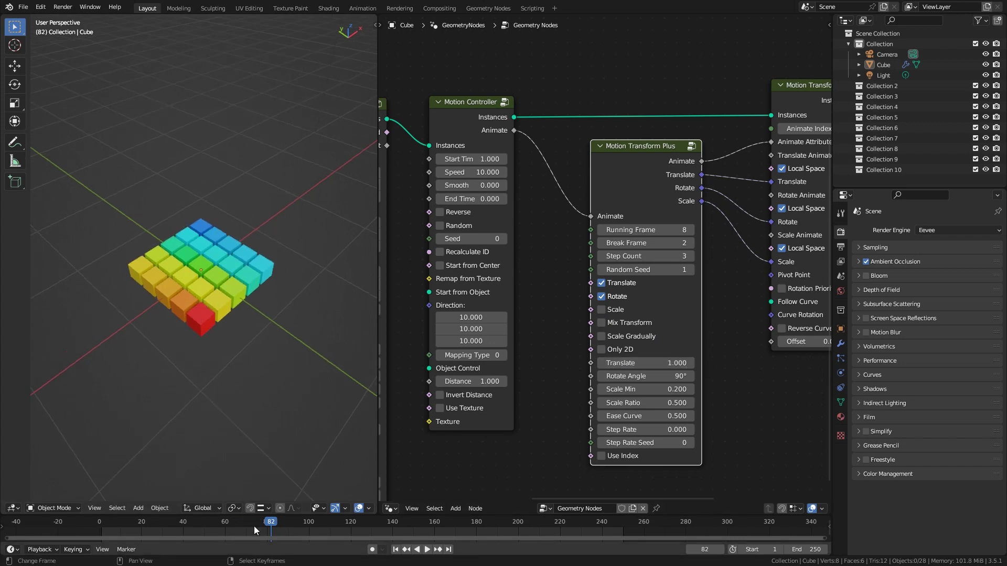
pyautogui.moveTo(254, 527); pyautogui.dragTo(209, 524)
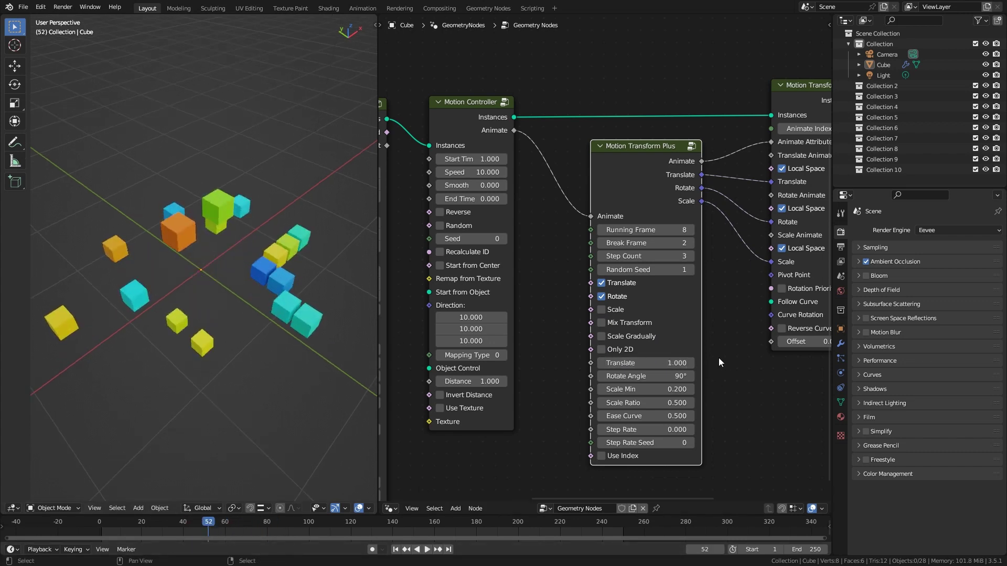
pyautogui.moveTo(676, 363)
pyautogui.mouseDown()
pyautogui.moveTo(708, 363)
pyautogui.moveTo(677, 363)
pyautogui.mouseUp()
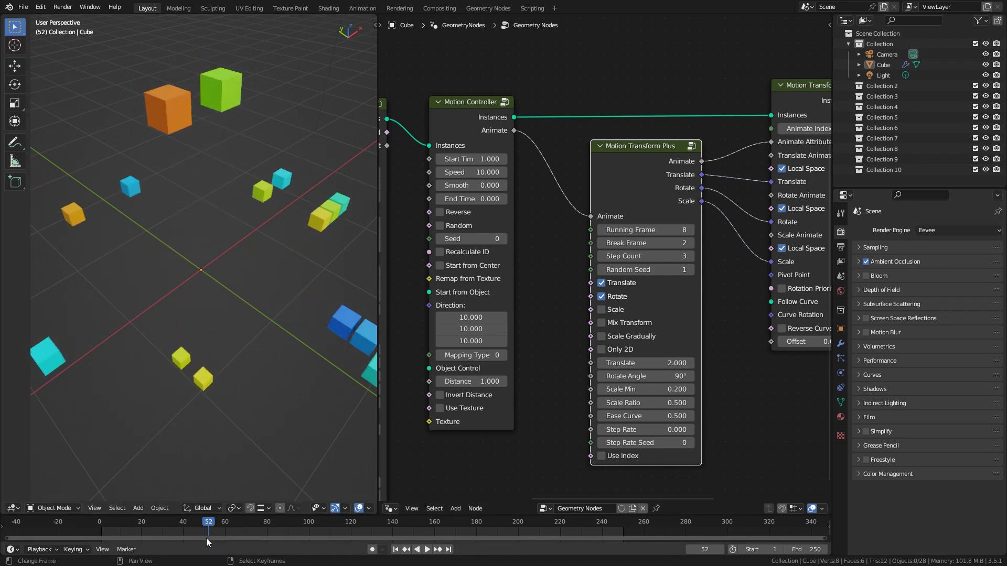
pyautogui.click(109, 531)
pyautogui.press('space')
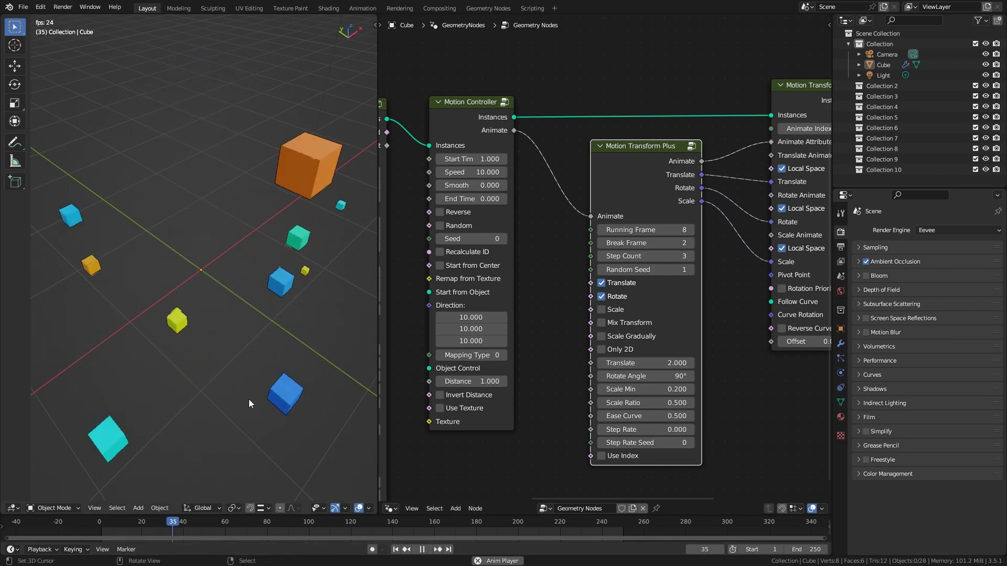
pyautogui.press('space')
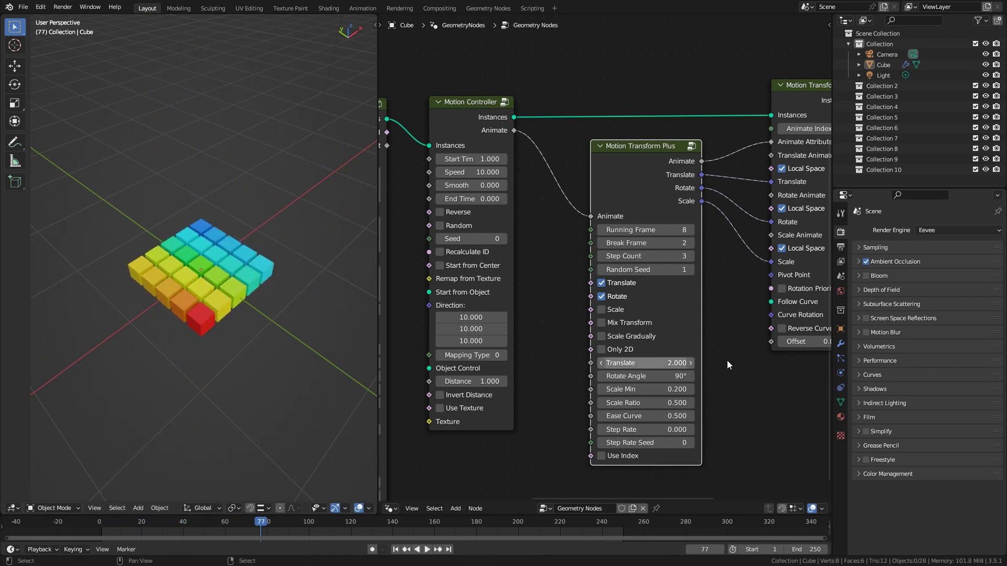
# - Set Motion Transform Plus's Translate amount back to 1
pyautogui.click(656, 363)
pyautogui.write('1')
pyautogui.press('Return')
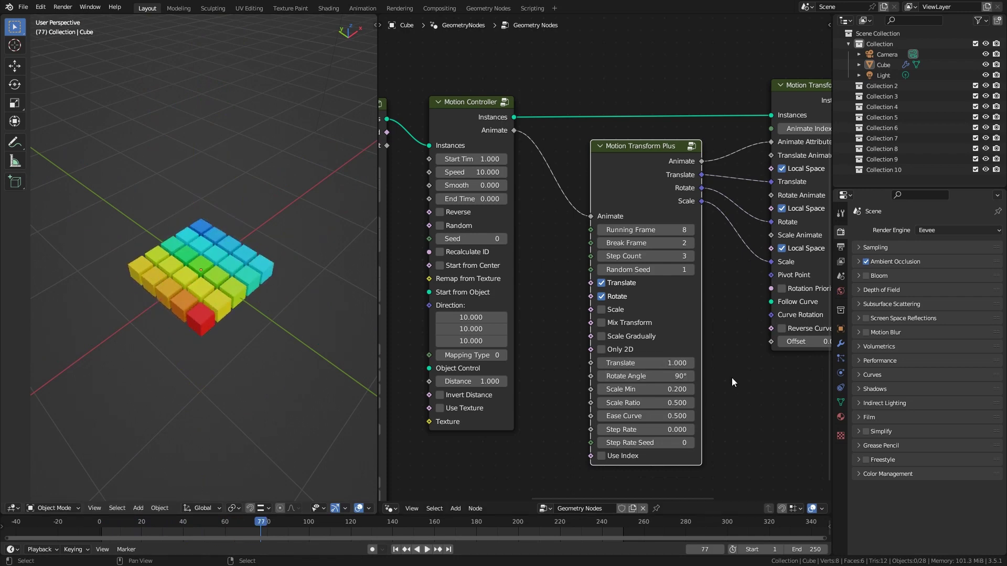
# - Move the timeline to frame 51 and enable Scale in Motion Transform Plus
pyautogui.click(654, 389)
pyautogui.press('Escape')
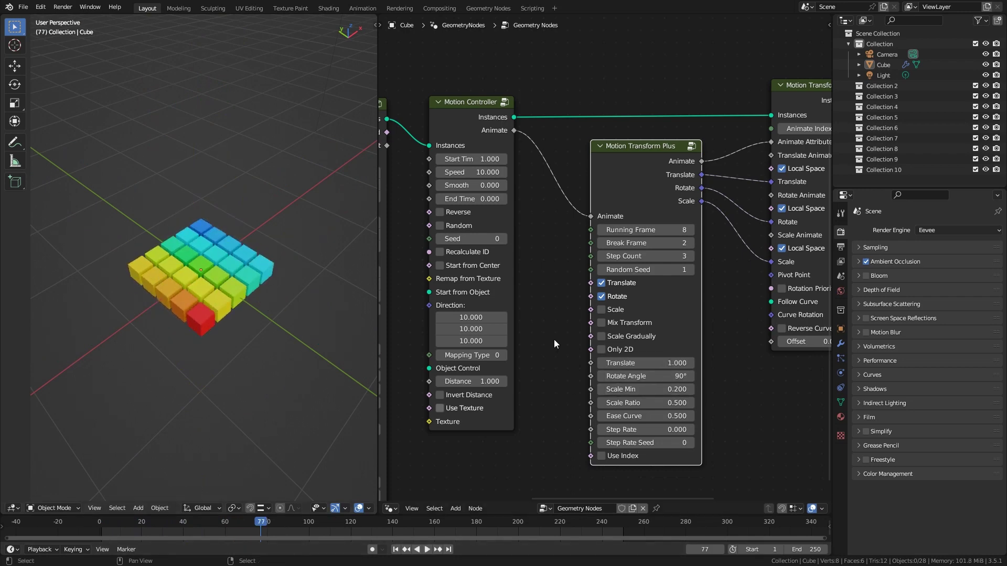
pyautogui.moveTo(234, 528); pyautogui.dragTo(206, 523)
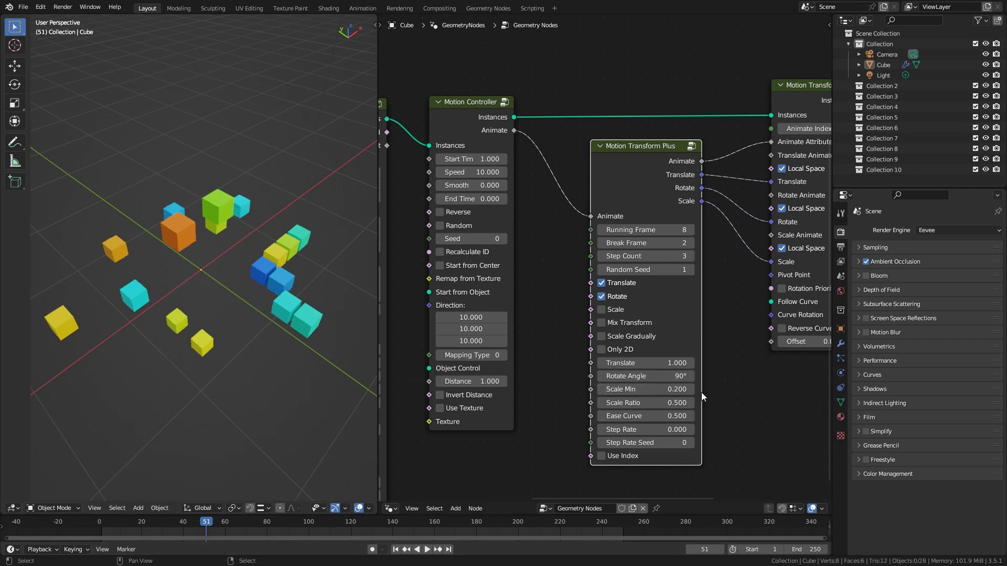
pyautogui.click(614, 310)
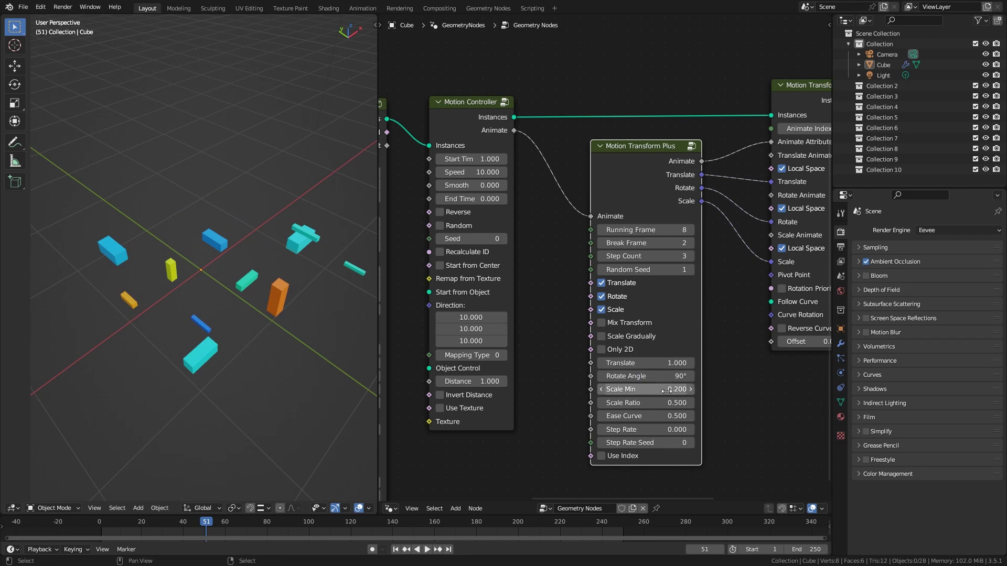
# - Try a Scale Min of 0.850 in Motion Transform Plus, and undo the change
pyautogui.moveTo(666, 390); pyautogui.dragTo(700, 391)
pyautogui.moveTo(687, 389)
pyautogui.mouseDown()
pyautogui.moveTo(664, 389)
pyautogui.moveTo(693, 398)
pyautogui.mouseUp()
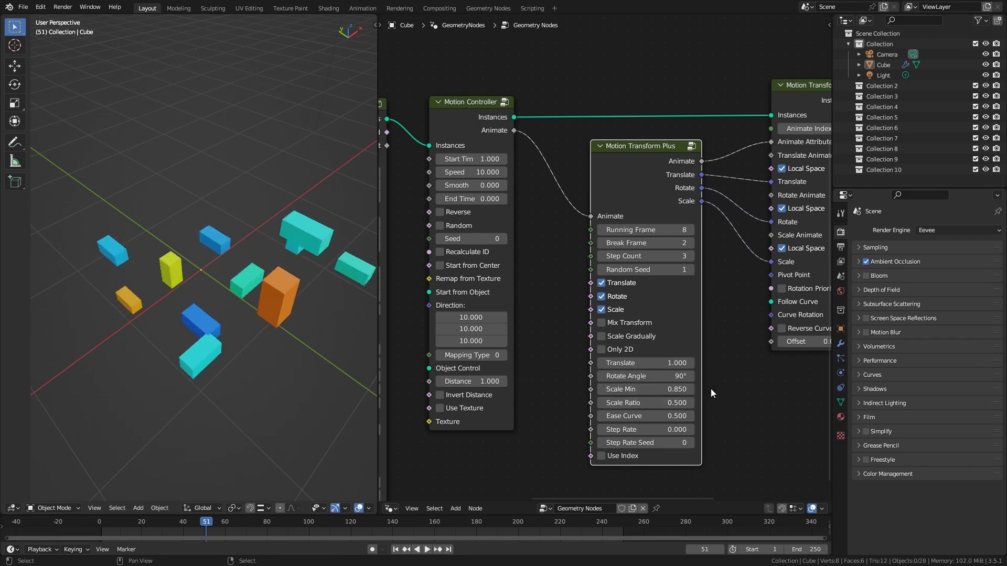
pyautogui.hotkey('ctrl', 'z')
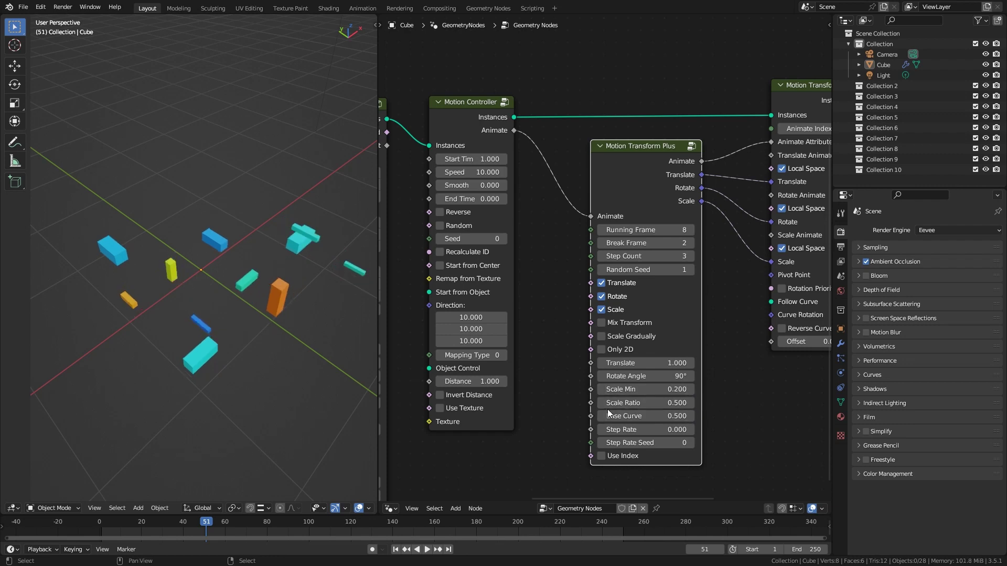
# - Set Motion Transform Plus's Scale Ratio to 1
pyautogui.moveTo(661, 403)
pyautogui.mouseDown()
pyautogui.moveTo(634, 404)
pyautogui.moveTo(667, 404)
pyautogui.mouseUp()
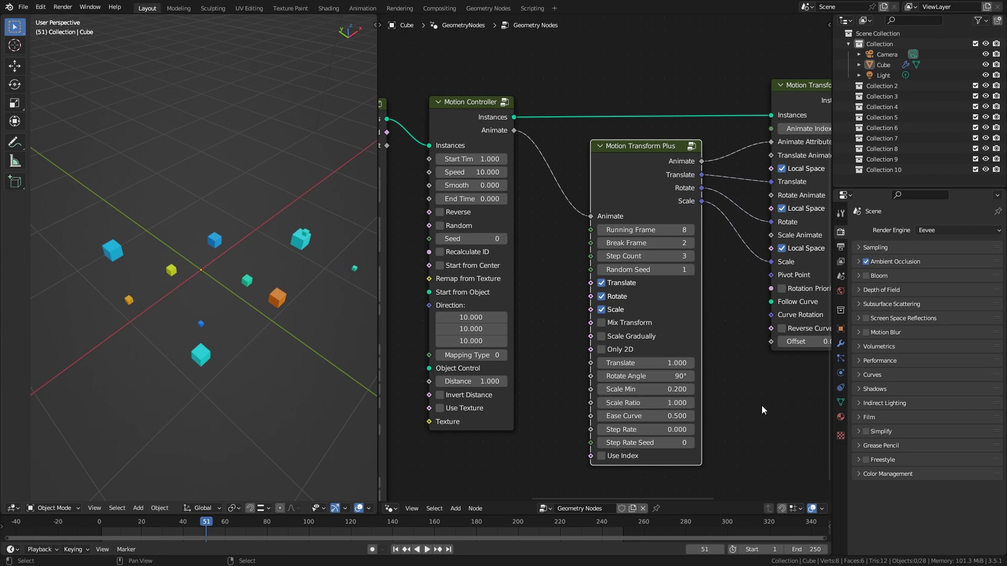
# - Move the timeline to frame 54 and set Motion Transform Plus's Scale Ratio to 0.5
pyautogui.moveTo(204, 521); pyautogui.dragTo(267, 522)
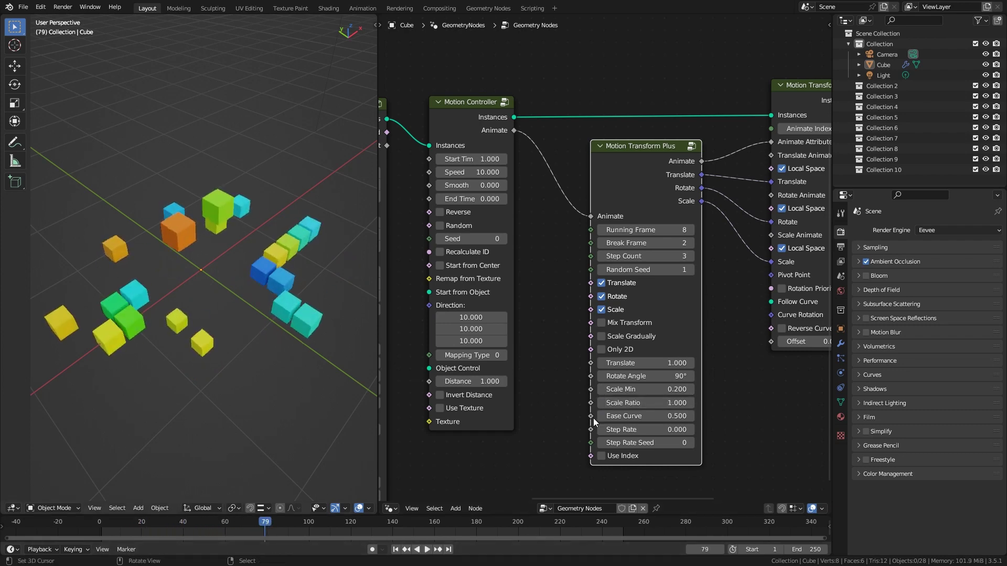
pyautogui.moveTo(673, 403); pyautogui.dragTo(670, 402)
pyautogui.moveTo(662, 403); pyautogui.dragTo(668, 403)
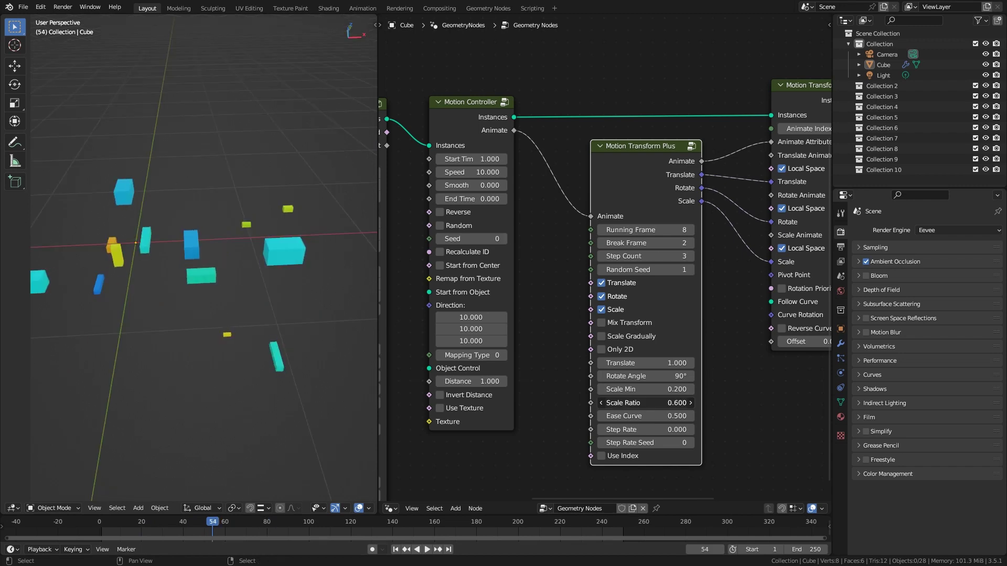
pyautogui.click(671, 403)
pyautogui.write('0.5')
pyautogui.press('Return')
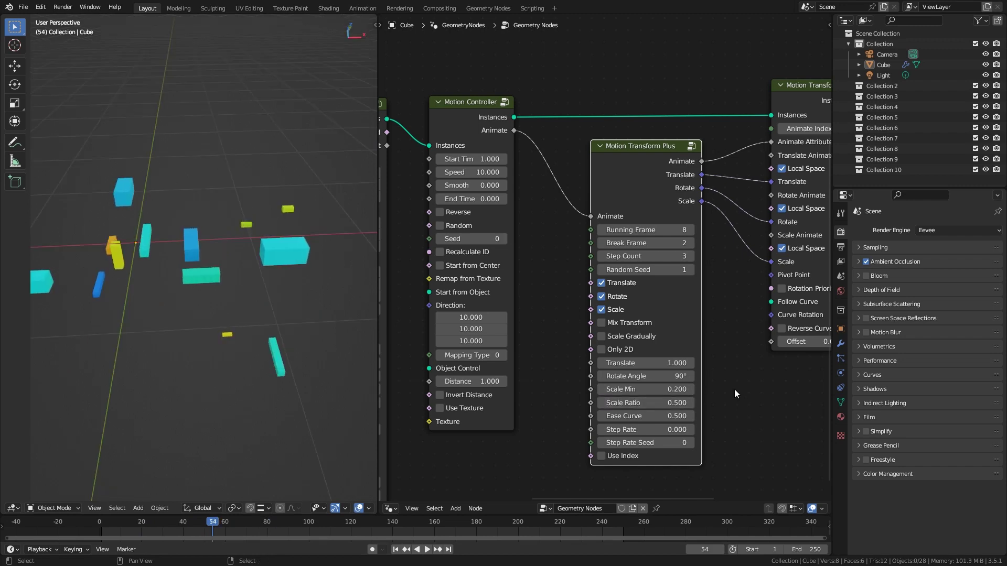
pyautogui.moveTo(204, 290); pyautogui.dragTo(251, 303, button='middle')
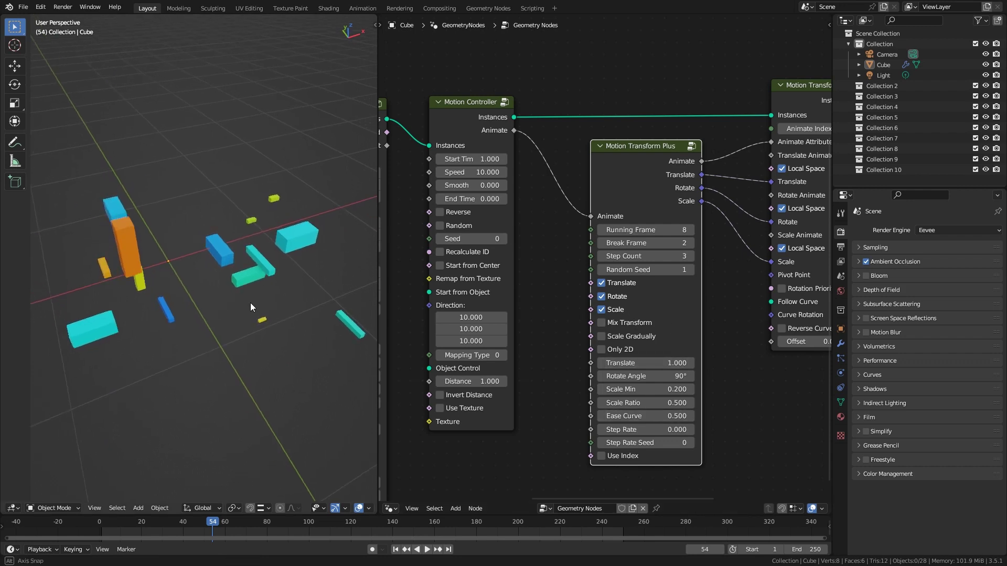
# - Try an Ease Curve of 0.9 in Motion Transform Plus and play the cube animation
pyautogui.moveTo(735, 373); pyautogui.dragTo(712, 352, button='middle')
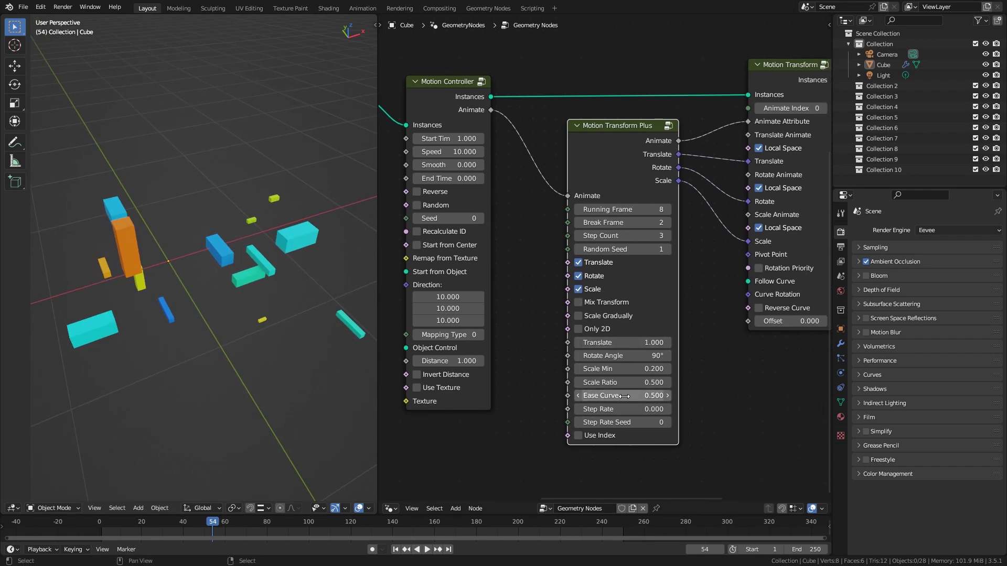
pyautogui.moveTo(620, 396); pyautogui.dragTo(620, 408)
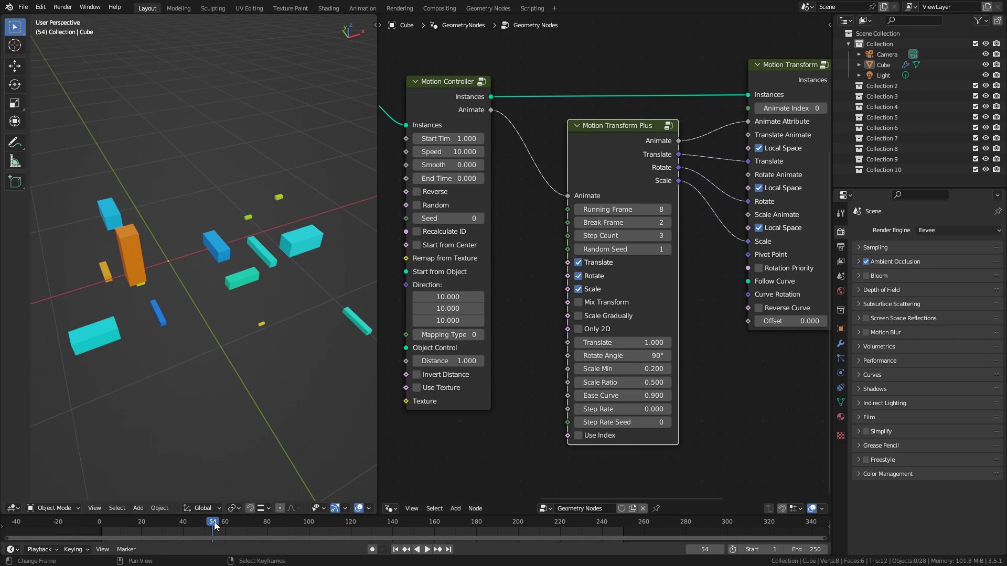
pyautogui.moveTo(215, 526); pyautogui.dragTo(183, 508)
pyautogui.press('space')
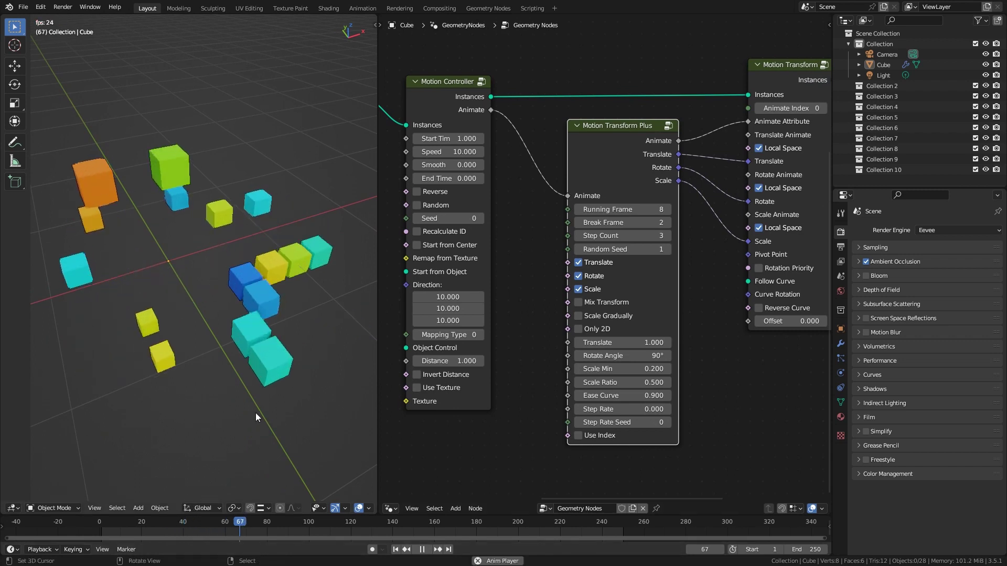
# - Disable Rotate and Scale in Motion Transform Plus and replay the animation with only Translate enabled
pyautogui.click(579, 276)
pyautogui.press('space')
pyautogui.click(593, 290)
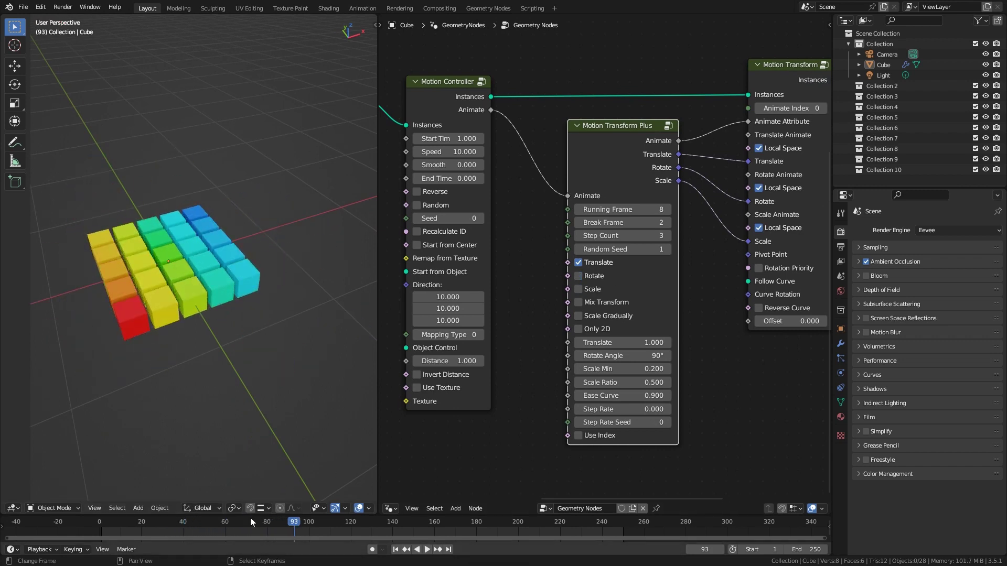
pyautogui.moveTo(250, 519); pyautogui.dragTo(143, 520)
pyautogui.press('space')
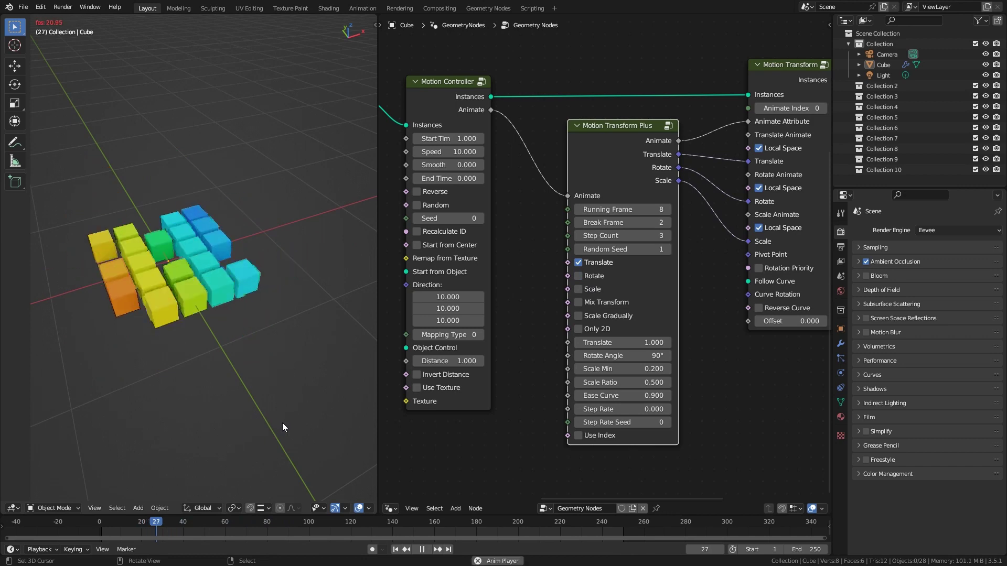
pyautogui.click(144, 521)
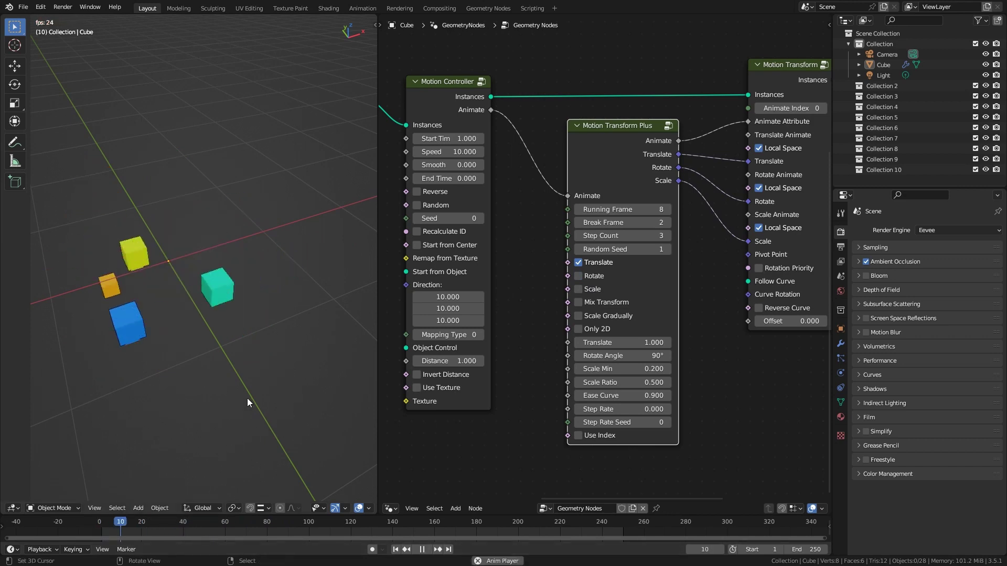
pyautogui.press('space')
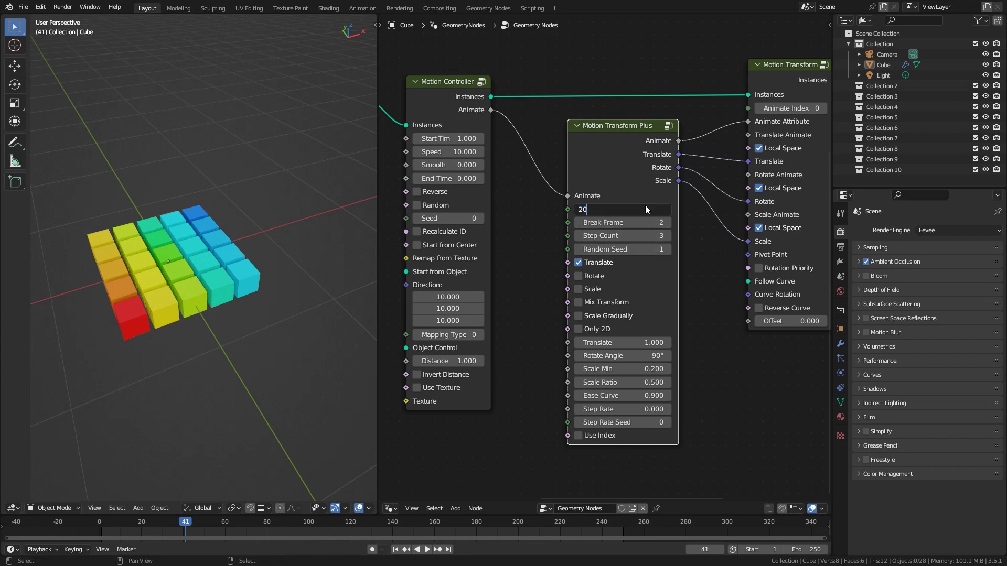
# - Set Motion Transform Plus's Running Frame to 20 and play the animation from the start
pyautogui.press('Return')
pyautogui.hotkey('shift', 'Left')
pyautogui.press('space')
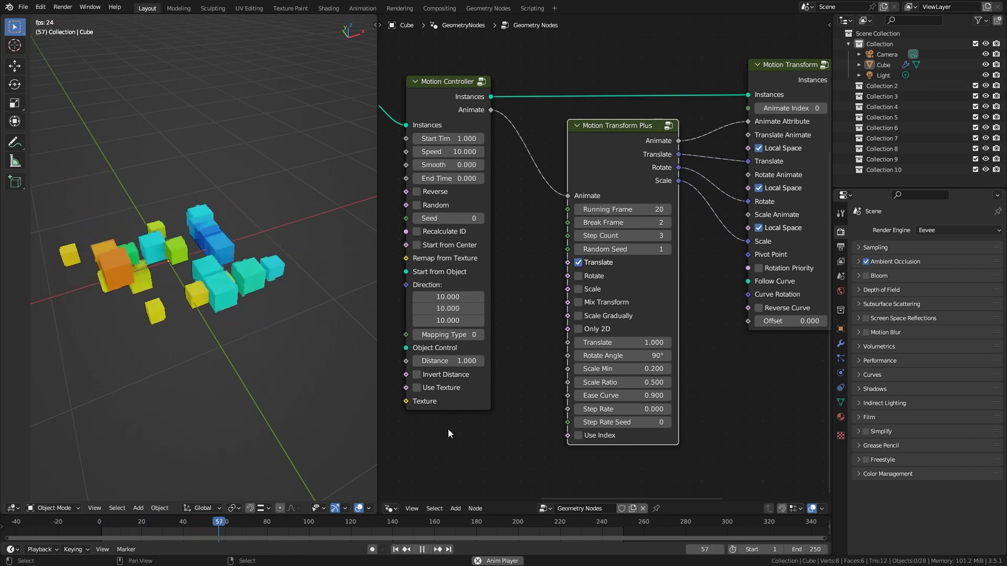
pyautogui.press('space')
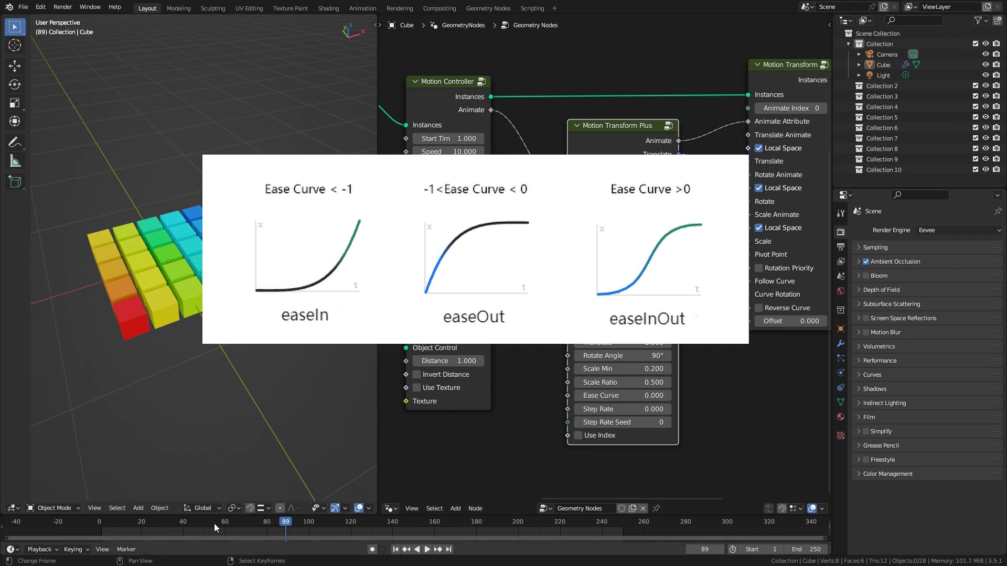
# - Play the animation from the start with Motion Transform Plus's Ease Curve at 0
pyautogui.moveTo(214, 523); pyautogui.dragTo(100, 519)
pyautogui.press('space')
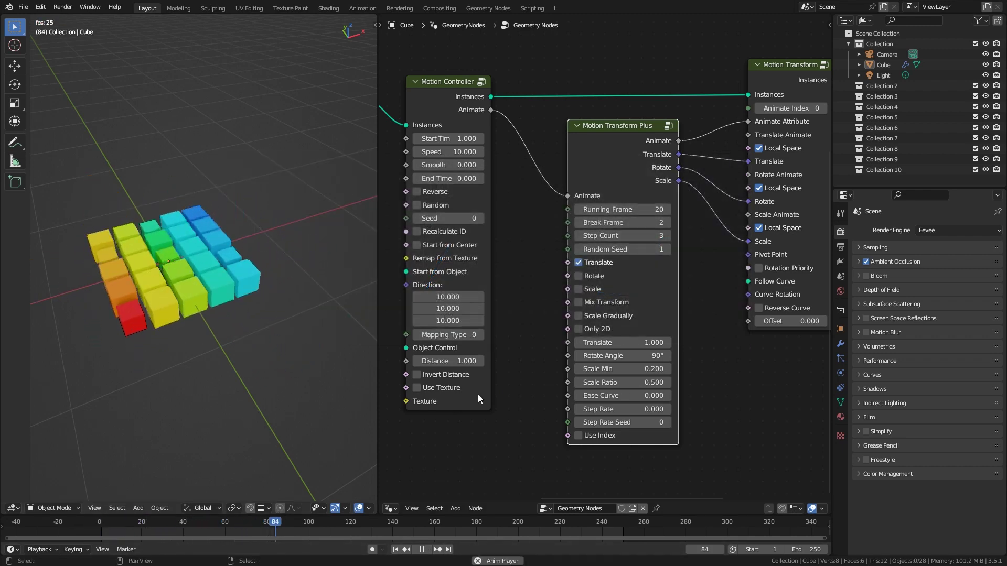
pyautogui.press('space')
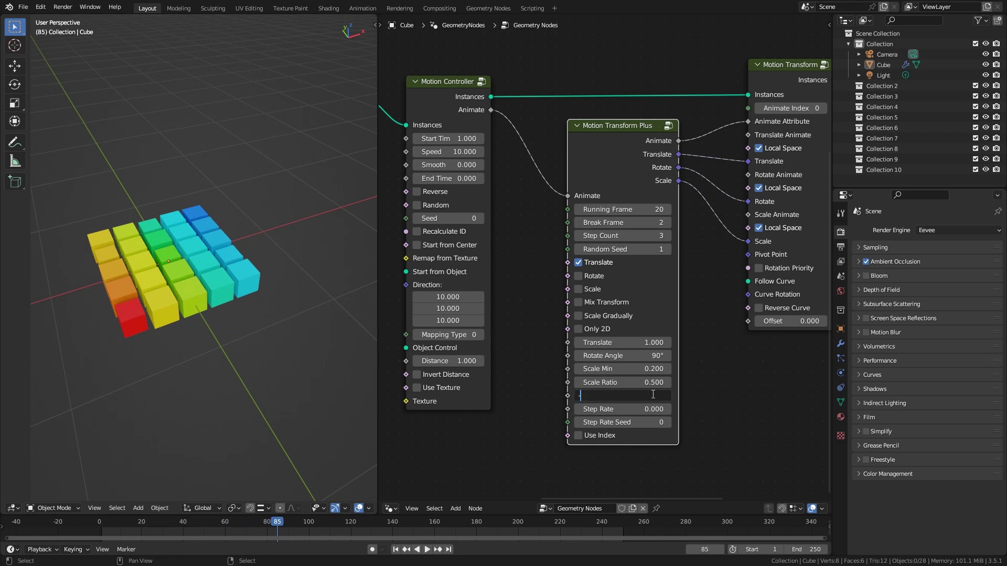
# - Try an Ease Curve of -0.5 in Motion Transform Plus and replay the animation
pyautogui.click(653, 394)
pyautogui.write('-0.5')
pyautogui.press('Return')
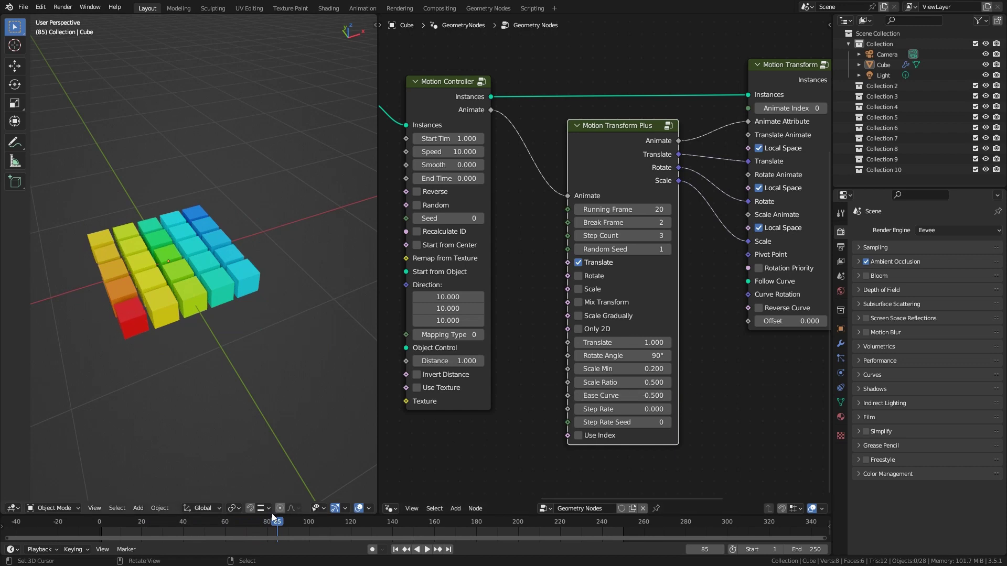
pyautogui.moveTo(272, 514); pyautogui.dragTo(115, 522)
pyautogui.press('space')
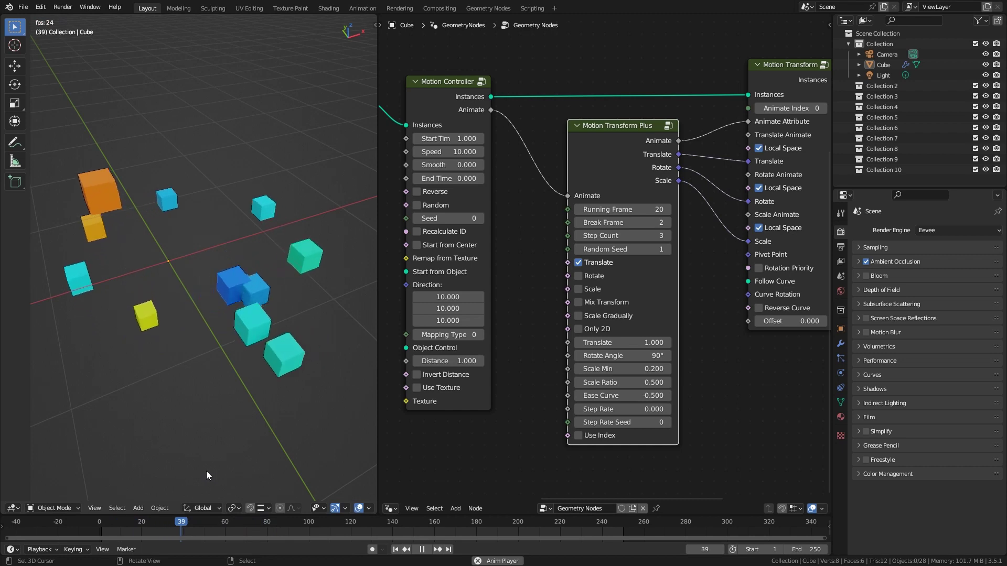
# - Try an Ease Curve of -2.3 in Motion Transform Plus and replay the animation from the start
pyautogui.moveTo(648, 396); pyautogui.dragTo(622, 396)
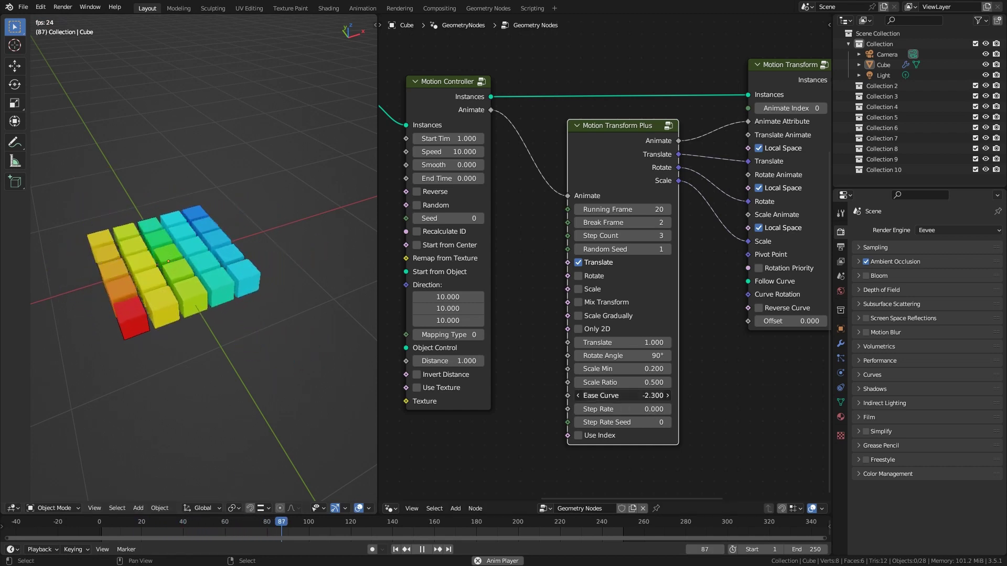
pyautogui.hotkey('shift', 'Left')
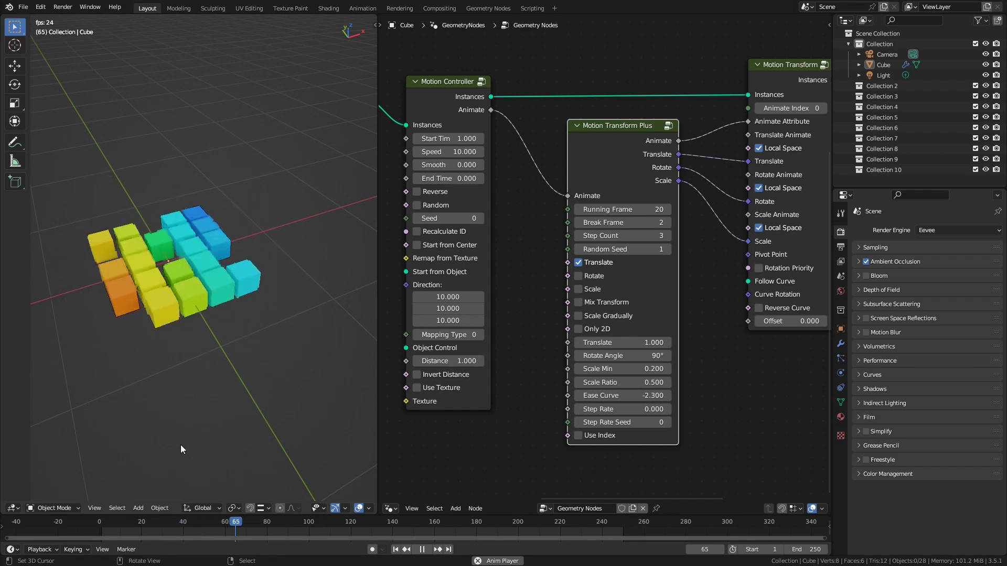
pyautogui.press('space')
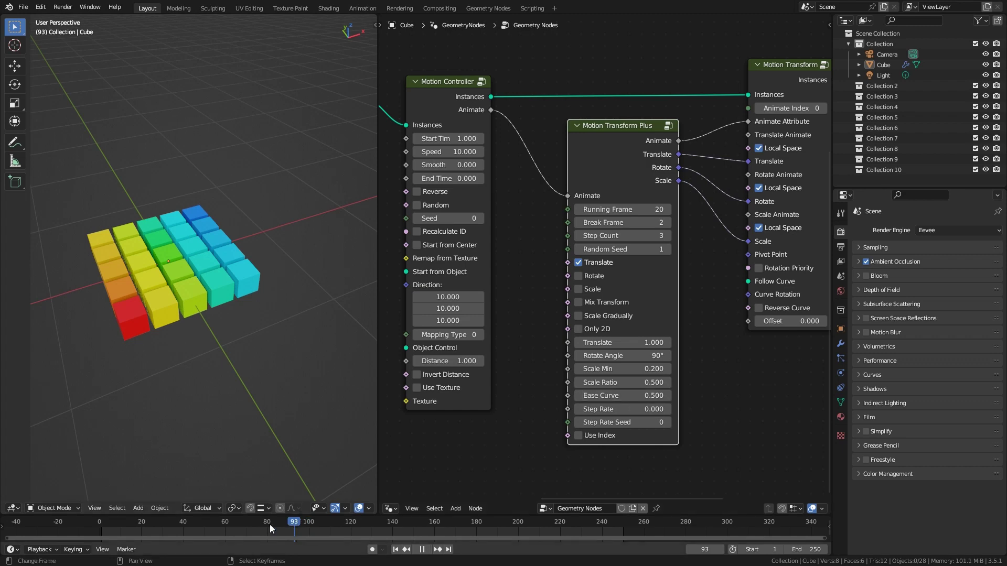
# - Play the animation from the start with Motion Transform Plus's Ease Curve at 0.5
pyautogui.moveTo(271, 528); pyautogui.dragTo(85, 523)
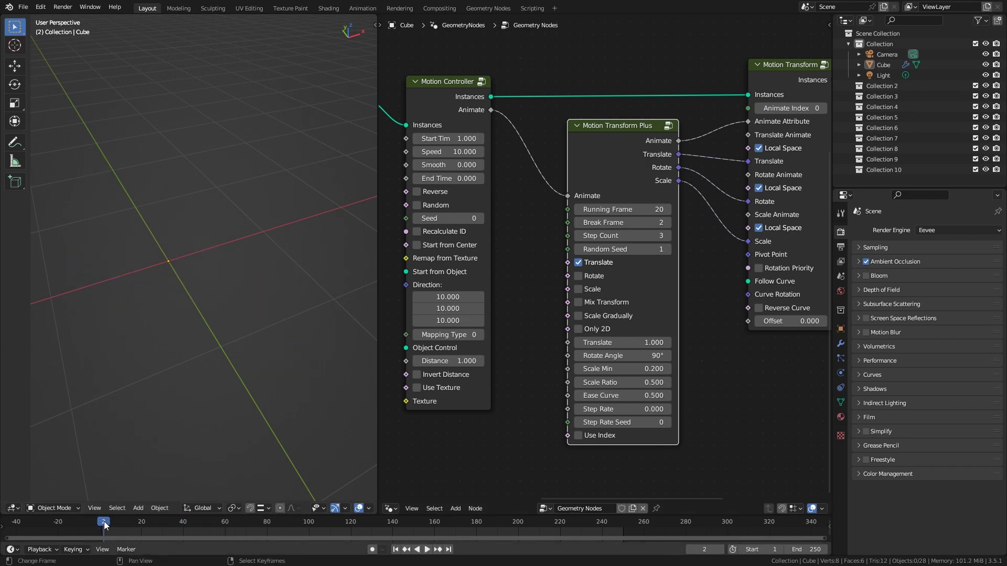
pyautogui.press('space')
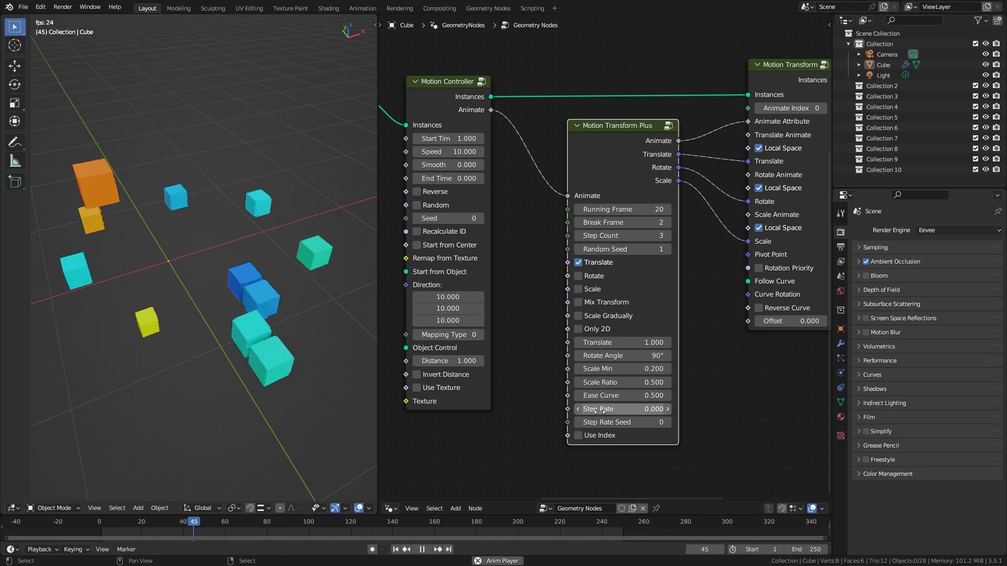
pyautogui.press('space')
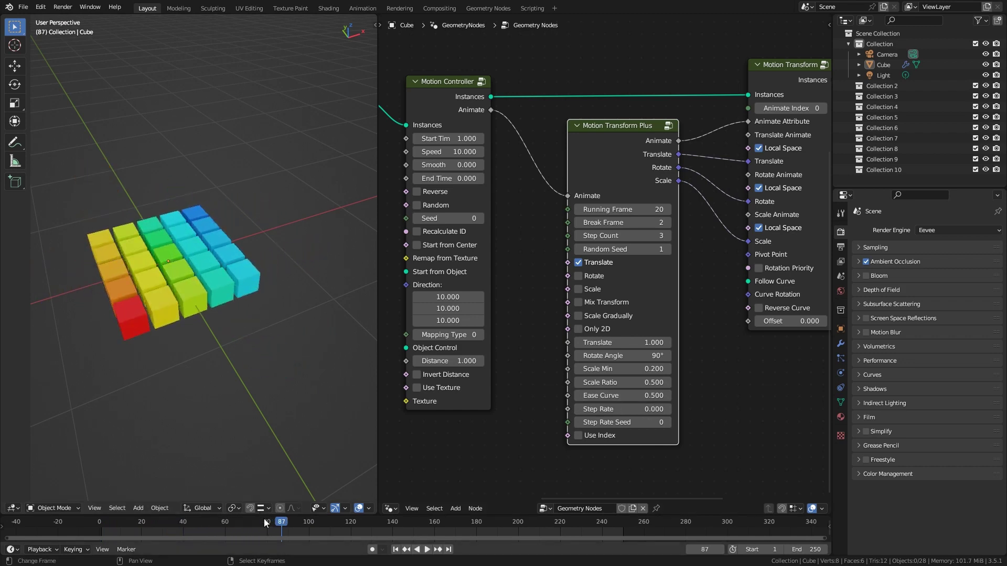
# - Move to frame 13, try a Step Rate of 1 in Motion Transform Plus, and play the animation
pyautogui.moveTo(265, 522); pyautogui.dragTo(126, 523)
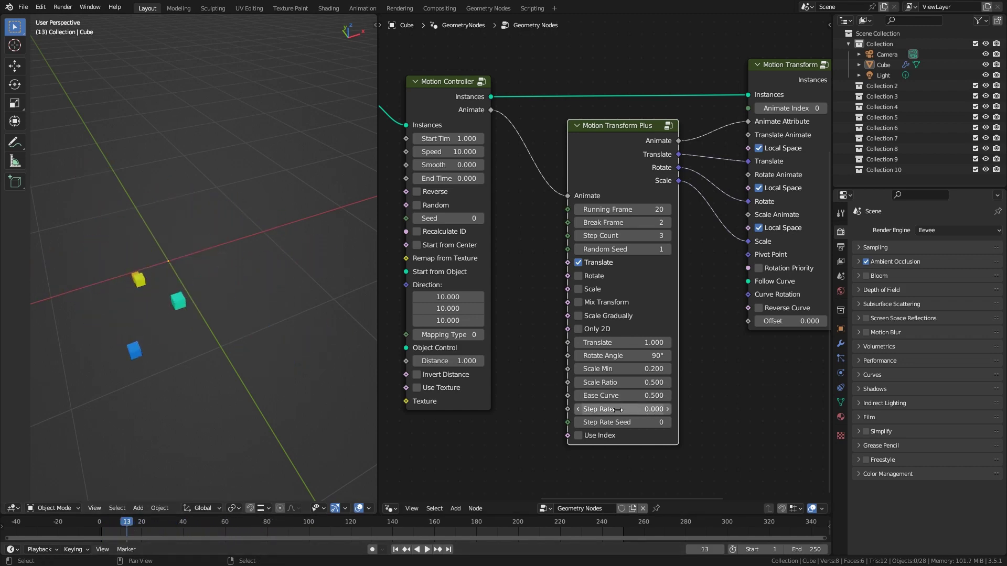
pyautogui.moveTo(617, 410); pyautogui.dragTo(745, 410)
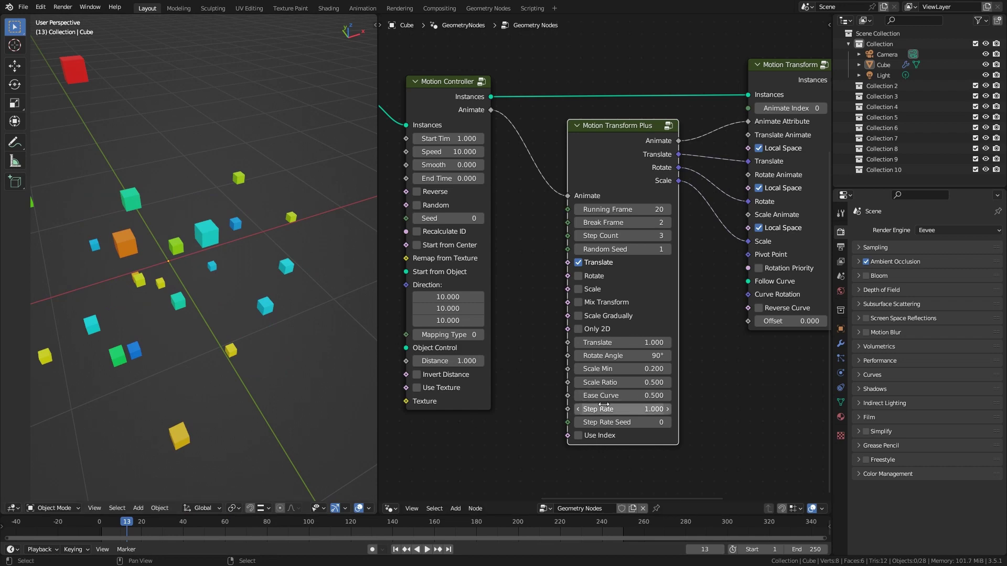
pyautogui.press('space')
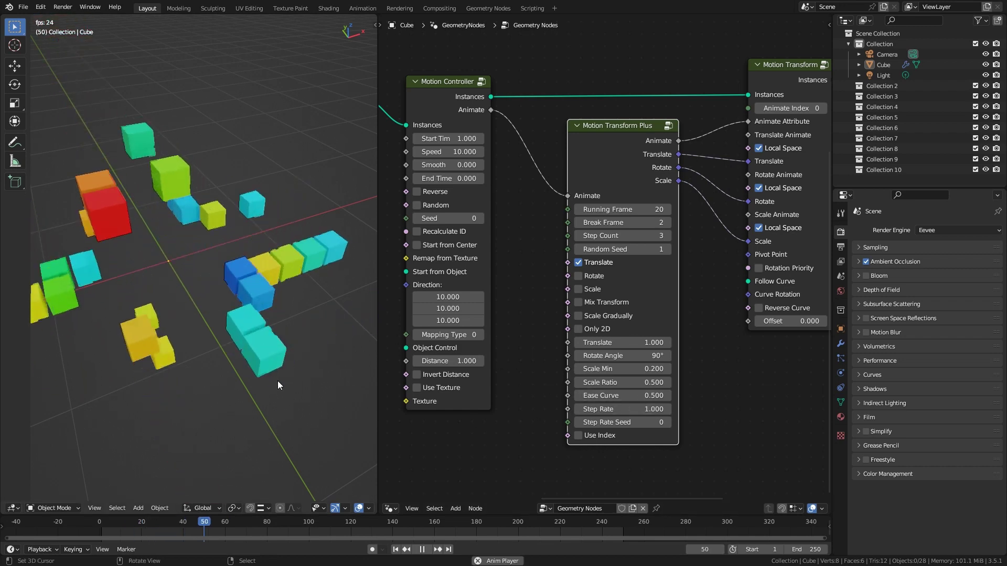
pyautogui.press('space')
# - Move to frame 15, reset Motion Transform Plus's Step Rate to 0, and play the animation
pyautogui.moveTo(222, 526); pyautogui.dragTo(131, 523)
pyautogui.moveTo(636, 410); pyautogui.dragTo(634, 410)
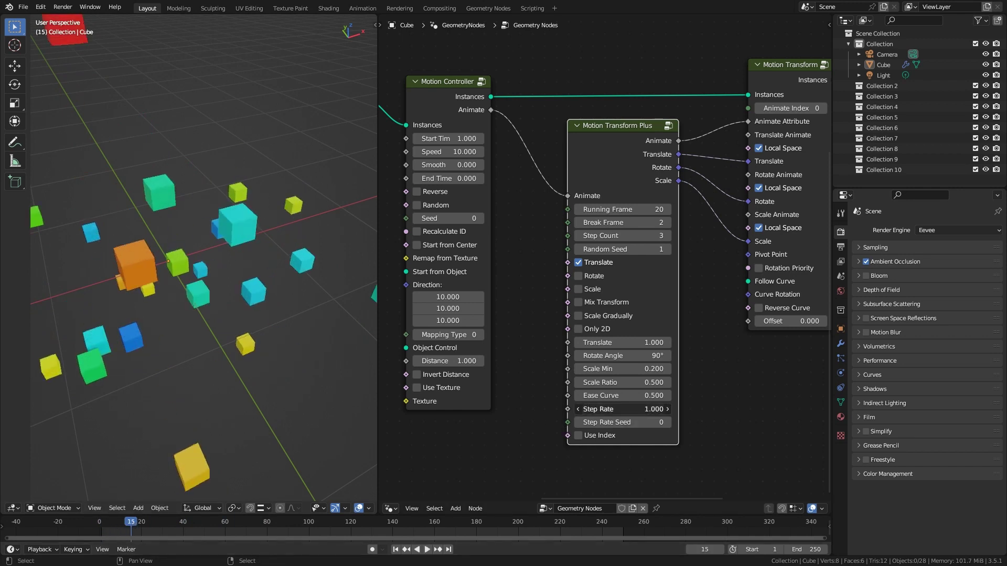
pyautogui.press('BackSpace')
pyautogui.press('space')
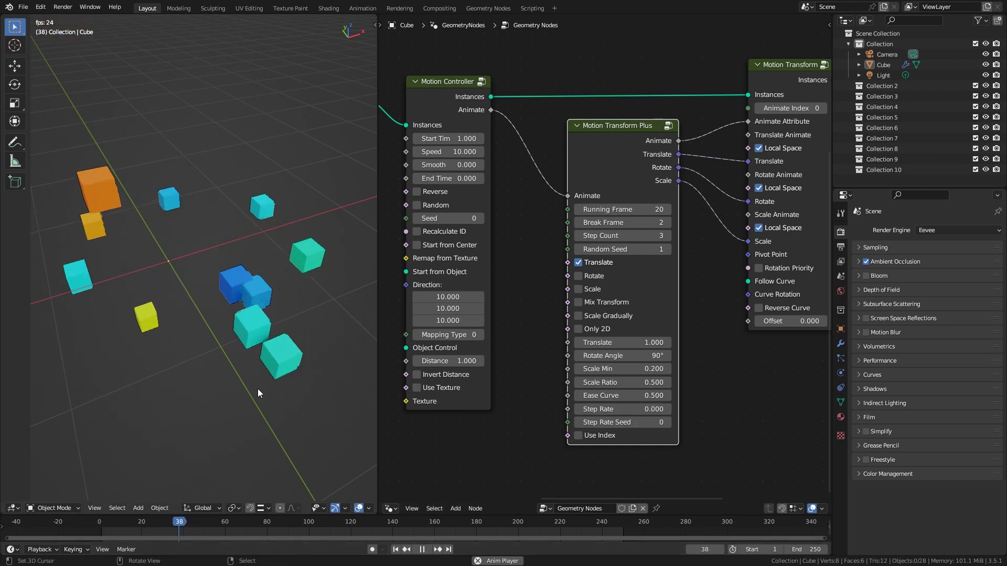
pyautogui.press('space')
# - Try a Step Rate Seed of 28 from frame 22, play the animation, and return the seed to 0
pyautogui.moveTo(181, 527); pyautogui.dragTo(147, 529)
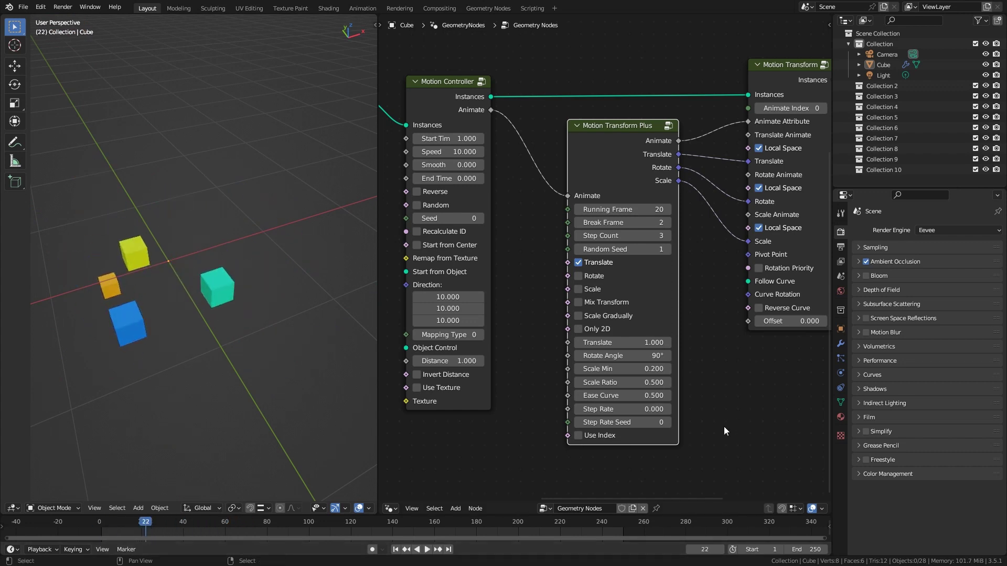
pyautogui.click(643, 422)
pyautogui.write('28')
pyautogui.press('Return')
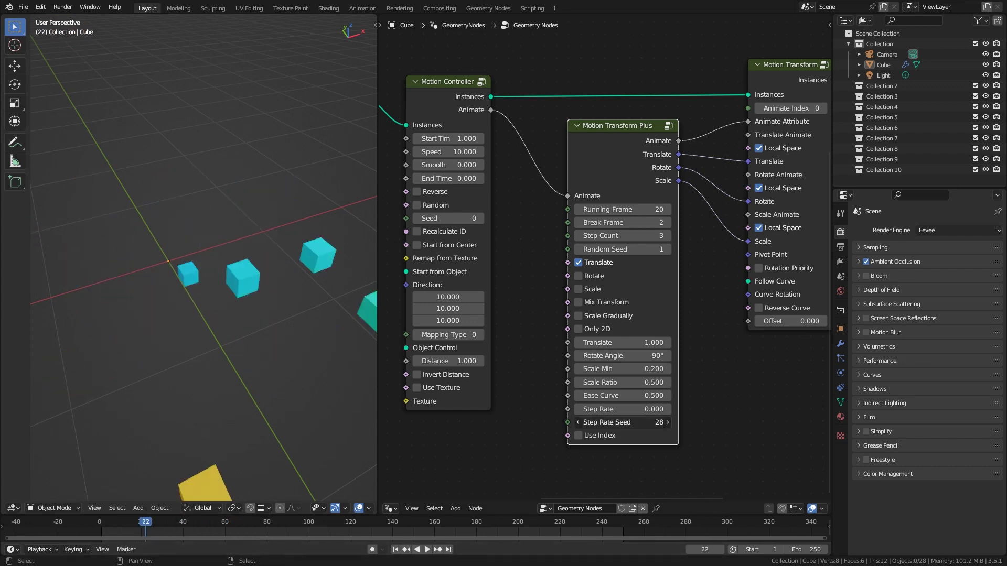
pyautogui.press('space')
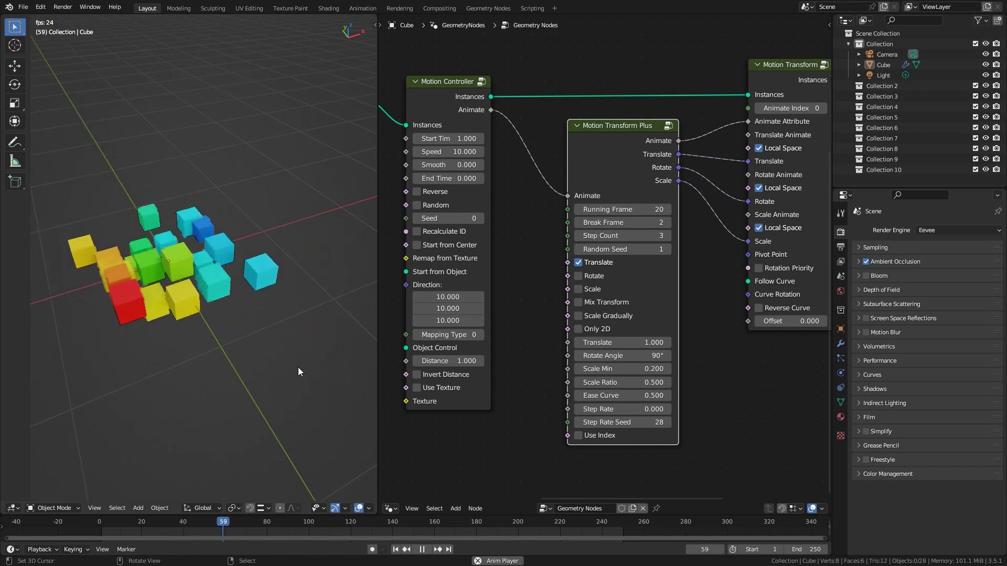
pyautogui.press('space')
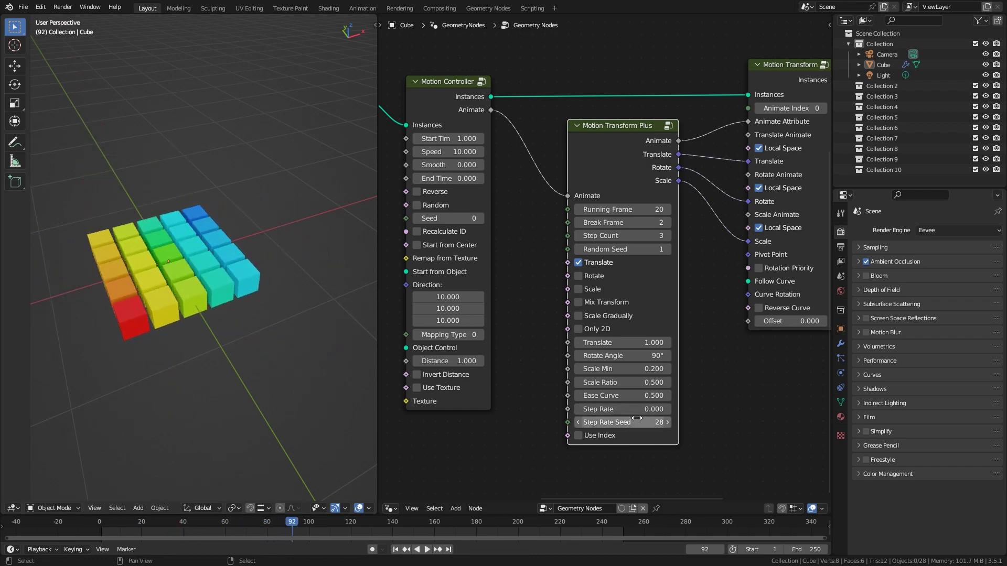
pyautogui.moveTo(624, 422); pyautogui.dragTo(592, 422)
# - Enable Recalculate ID in the Motion Controller node
pyautogui.moveTo(526, 310); pyautogui.dragTo(605, 321, button='middle')
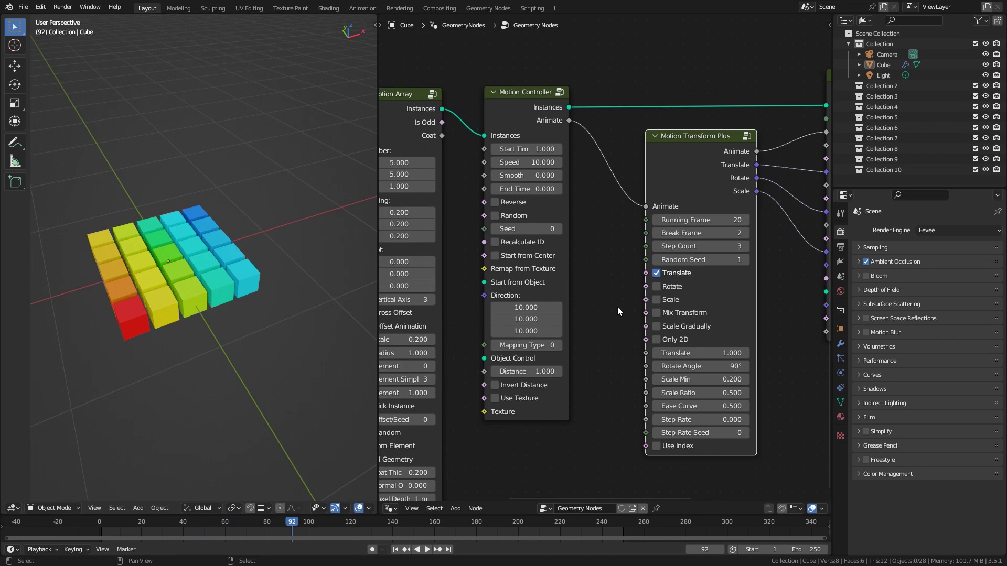
pyautogui.click(496, 242)
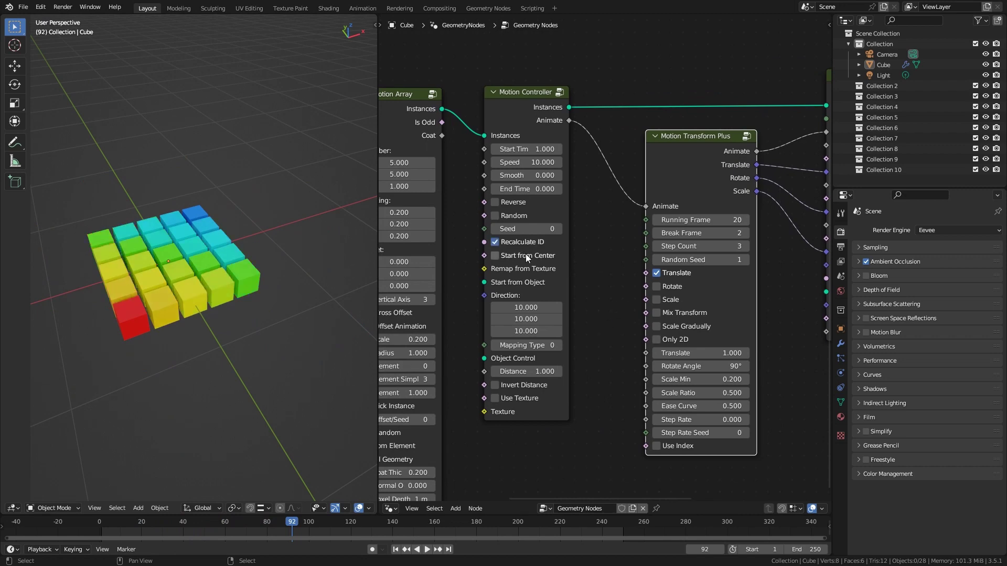
pyautogui.moveTo(356, 267); pyautogui.dragTo(293, 311, button='middle')
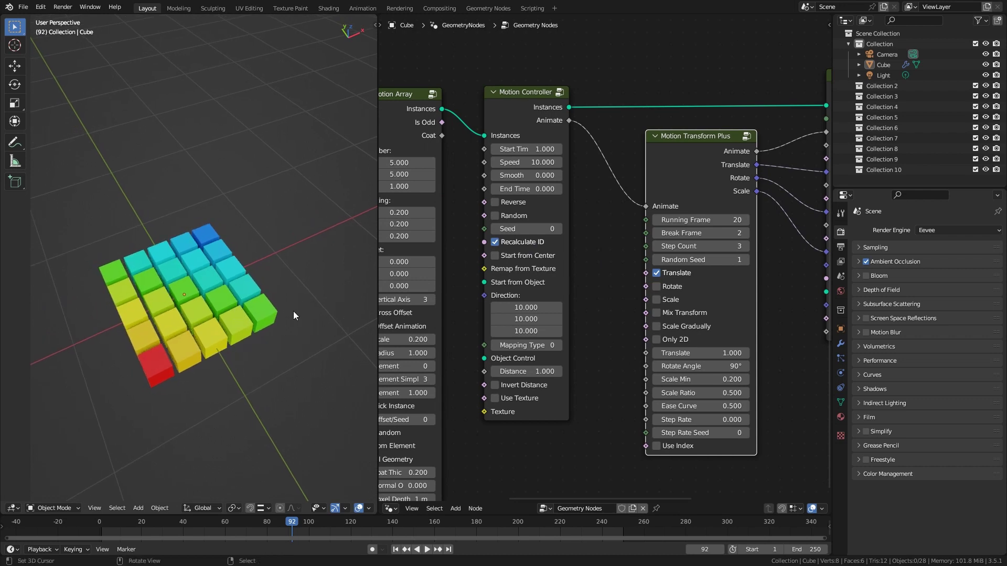
# - Play the animation from near the start to review Recalculate ID, and move back to frame 30
pyautogui.moveTo(291, 533); pyautogui.dragTo(118, 522)
pyautogui.press('space')
pyautogui.moveTo(290, 529); pyautogui.dragTo(187, 526)
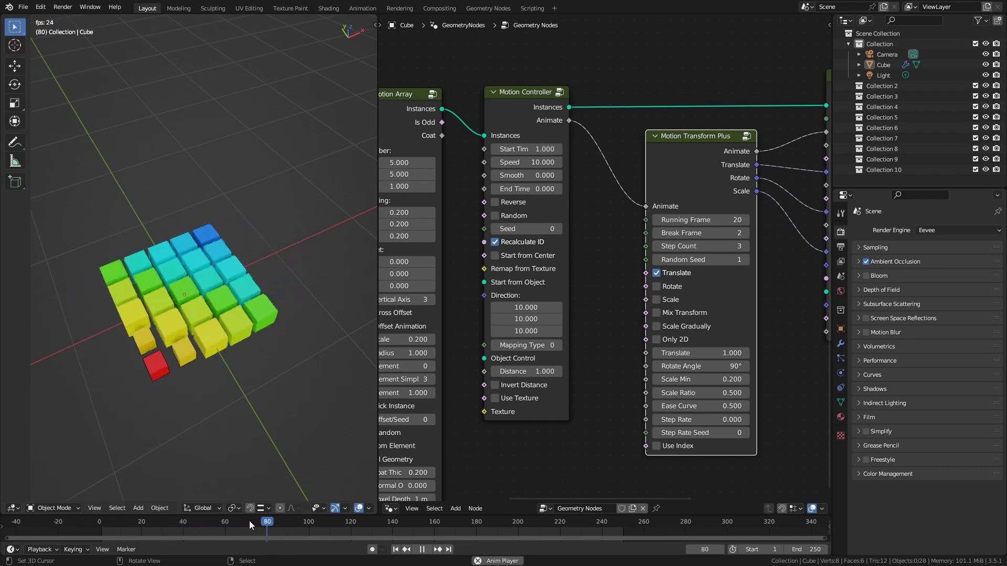
pyautogui.moveTo(262, 524); pyautogui.dragTo(162, 526)
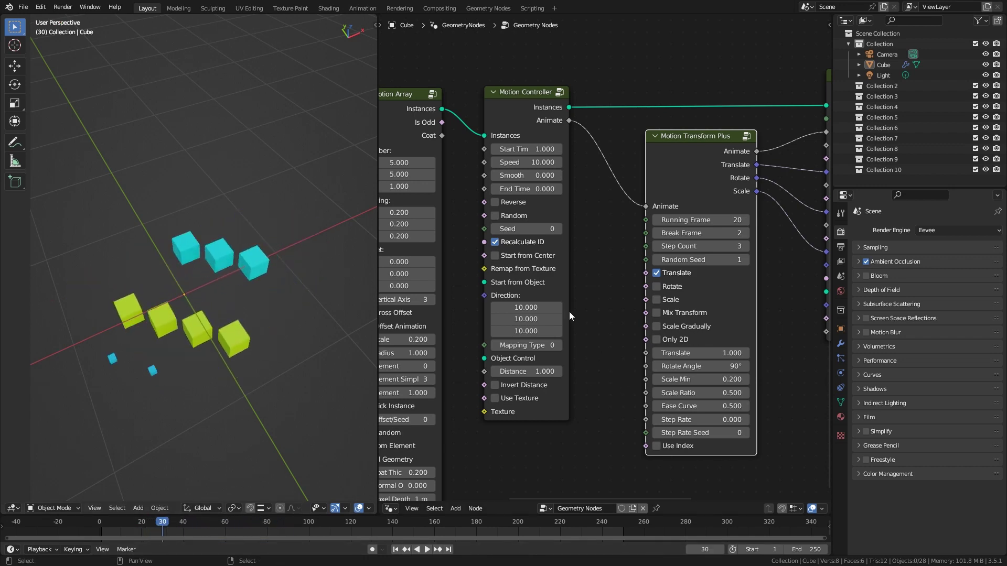
# - Try Start from Center in Motion Controller and Use Index in Motion Transform Plus, and play the animation from the start
pyautogui.click(530, 258)
pyautogui.press('space')
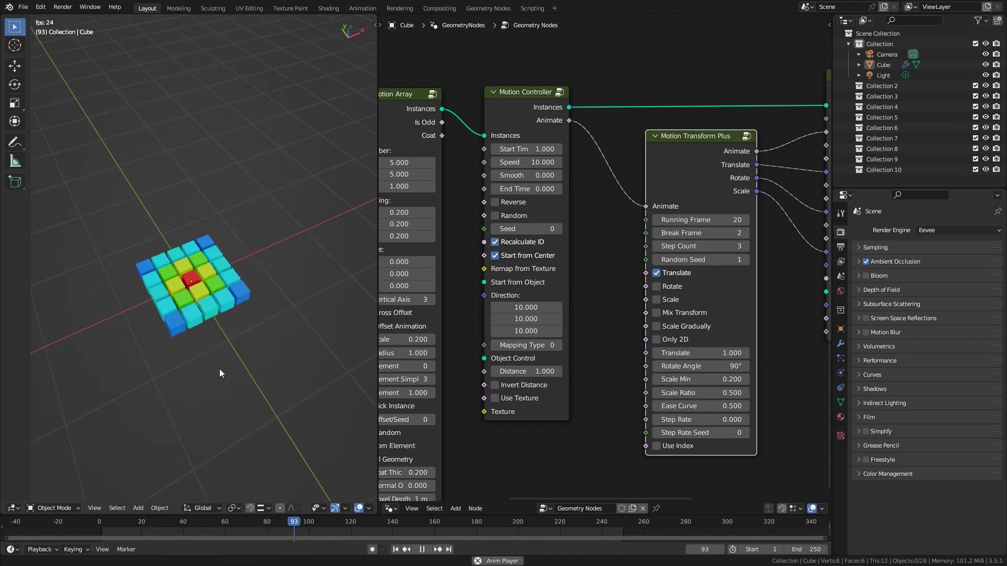
pyautogui.moveTo(617, 385); pyautogui.dragTo(572, 364, button='middle')
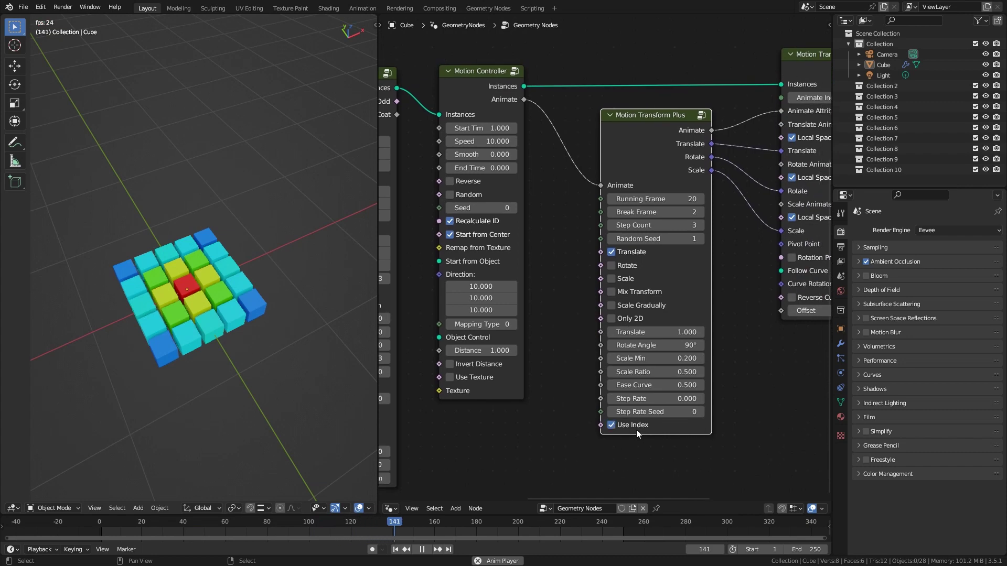
pyautogui.hotkey('shift', 'Left')
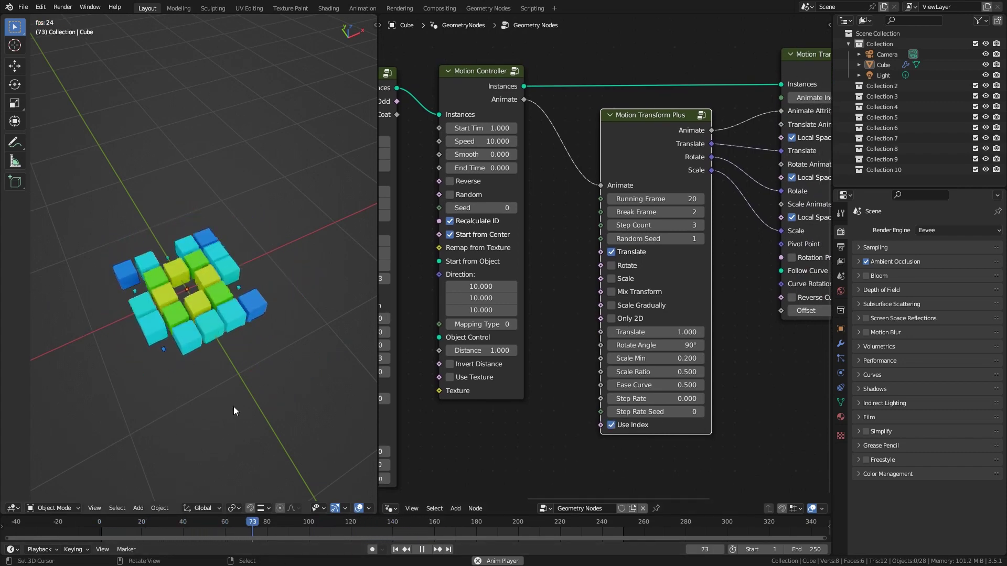
# - Turn off Start from Center in Motion Controller and replay the animation from the beginning
pyautogui.press('space')
pyautogui.moveTo(292, 530); pyautogui.dragTo(94, 527)
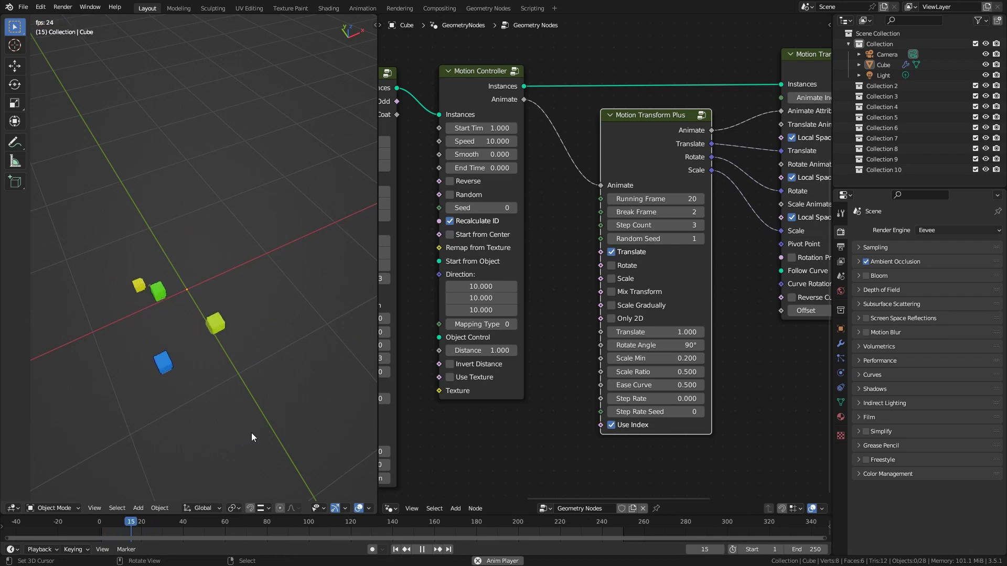
pyautogui.press('space')
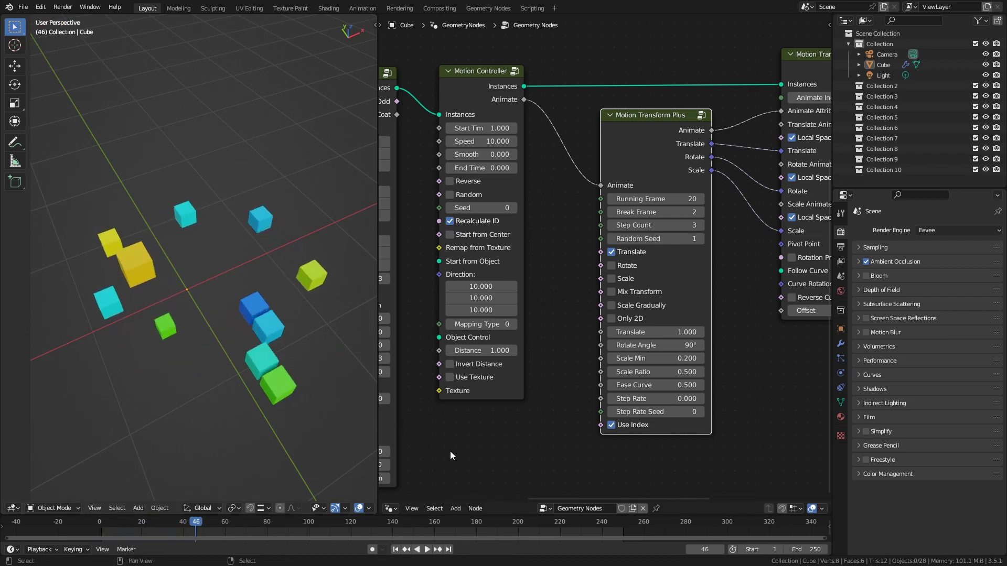
# - Toggle Use Index in Motion Transform Plus to compare, leave it disabled, and play the animation
pyautogui.click(627, 427)
pyautogui.click(628, 426)
pyautogui.click(627, 426)
pyautogui.press('space')
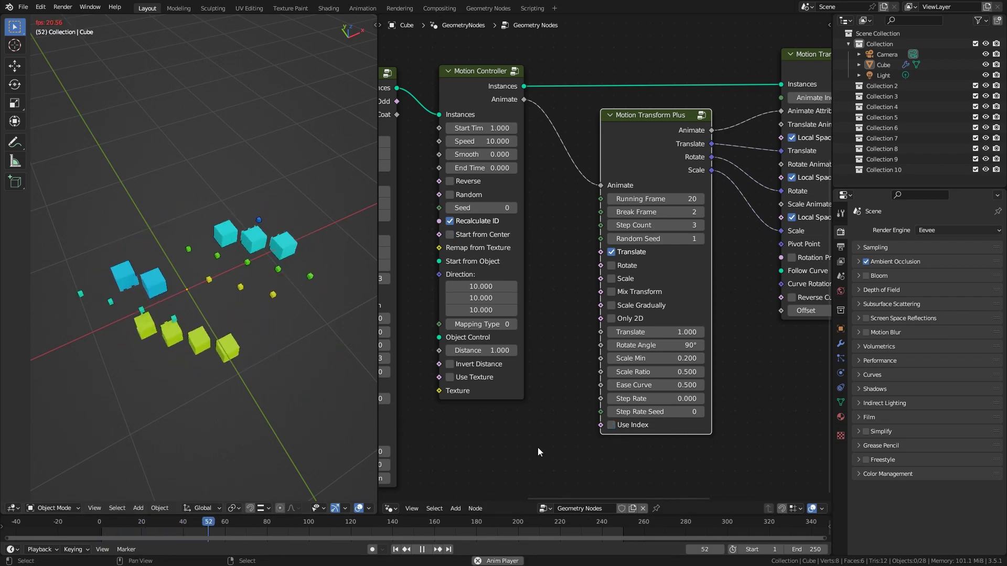
pyautogui.press('space')
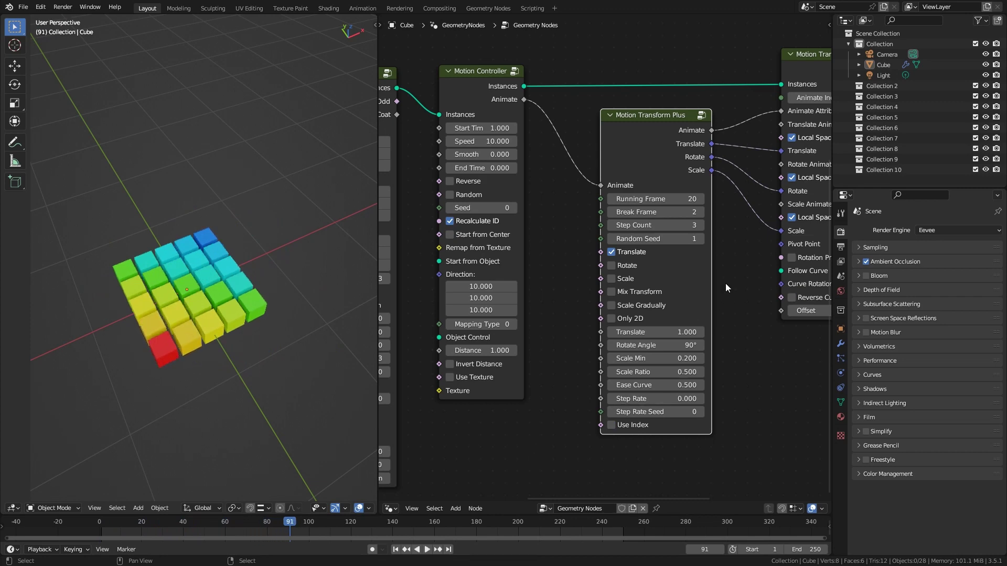
# - Enable Rotate in Motion Transform Plus, disable Recalculate ID in Motion Controller, and play the animation from near the start
pyautogui.moveTo(726, 283); pyautogui.dragTo(679, 292, button='middle')
pyautogui.click(565, 276)
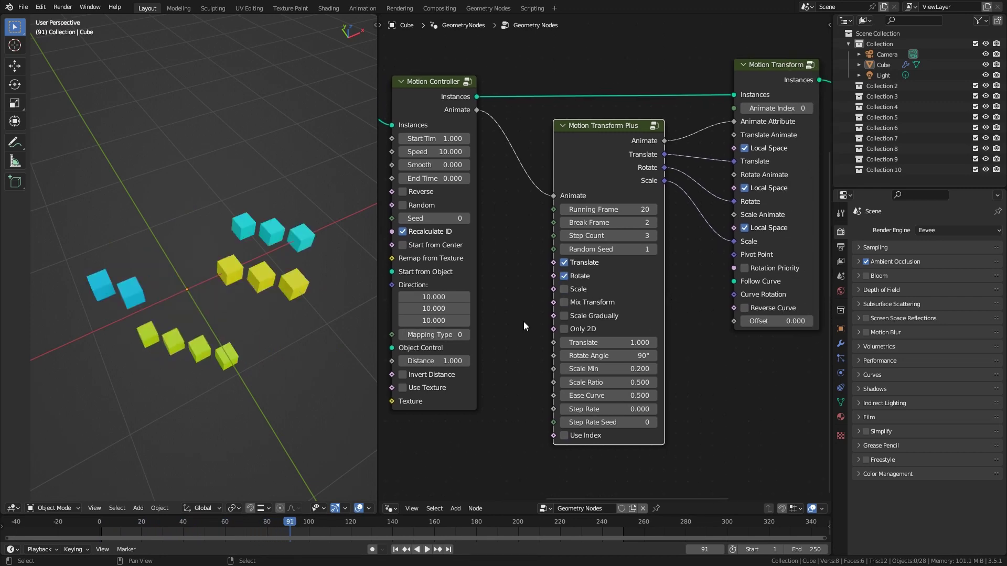
pyautogui.click(430, 232)
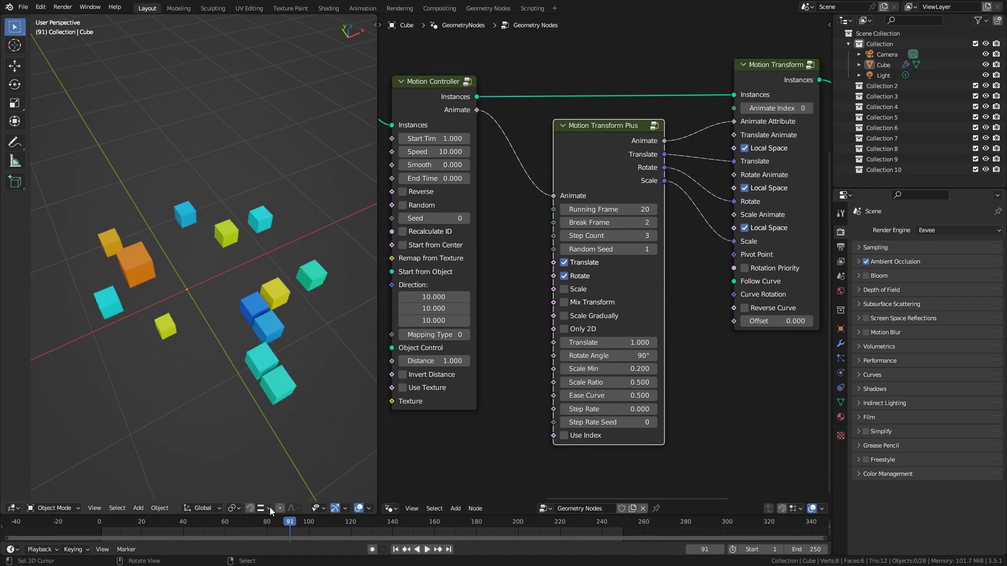
pyautogui.moveTo(231, 524); pyautogui.dragTo(126, 520)
pyautogui.press('space')
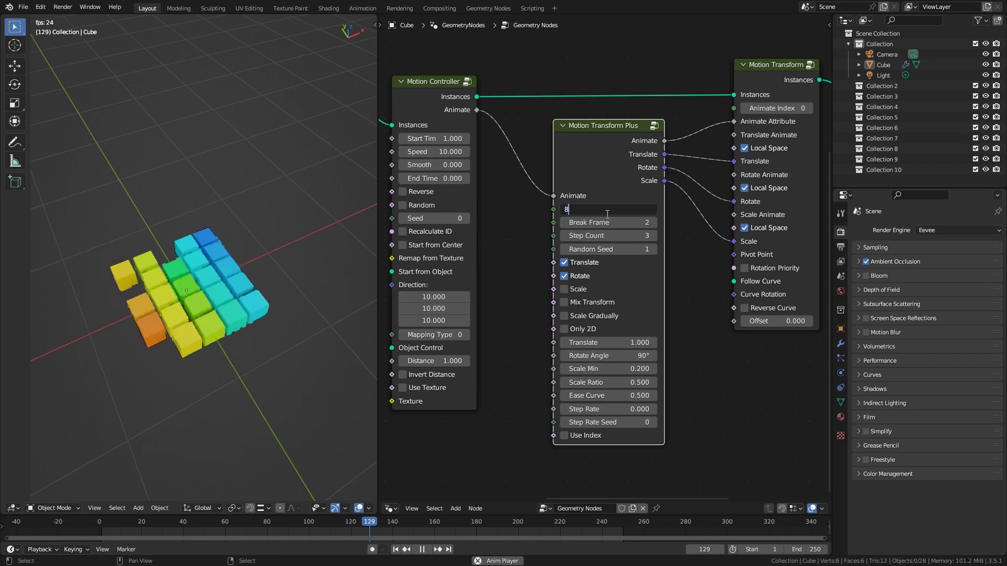
# - Set Motion Transform Plus's Running Frame to 8, turn off Local Space for Rotate in Motion Transform, and replay the animation
pyautogui.hotkey('shift', 'Left')
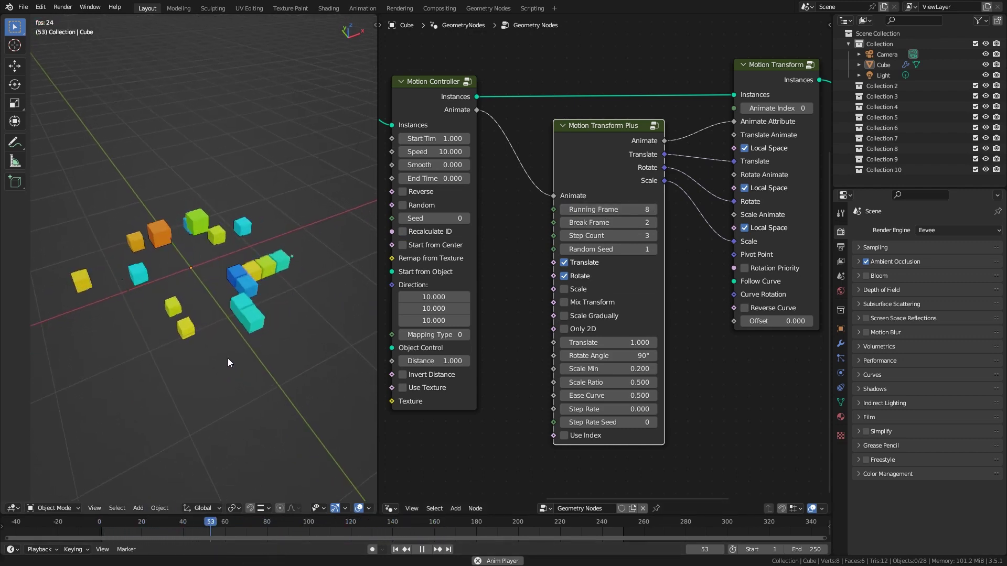
pyautogui.press('space')
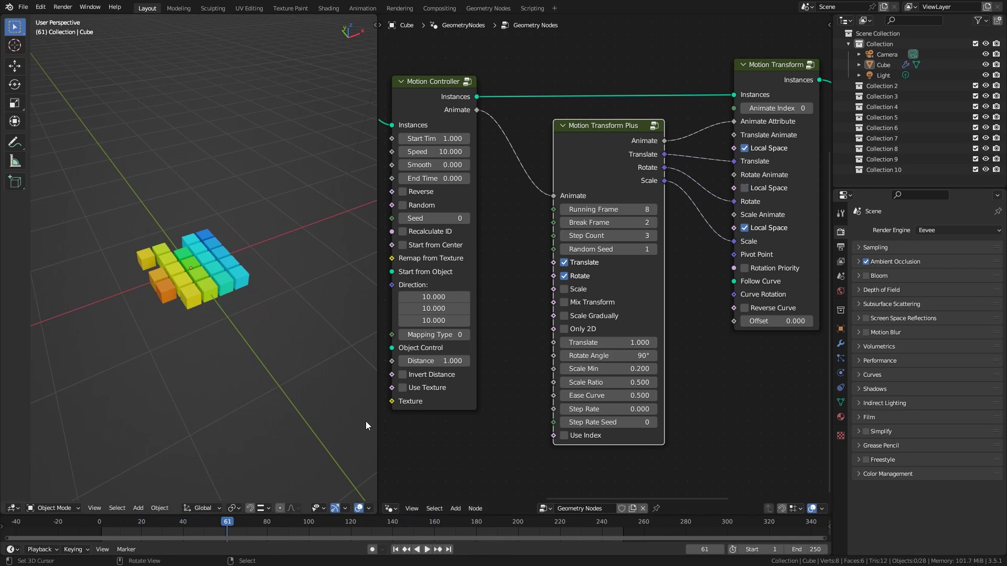
pyautogui.hotkey('shift', 'Left')
pyautogui.press('space')
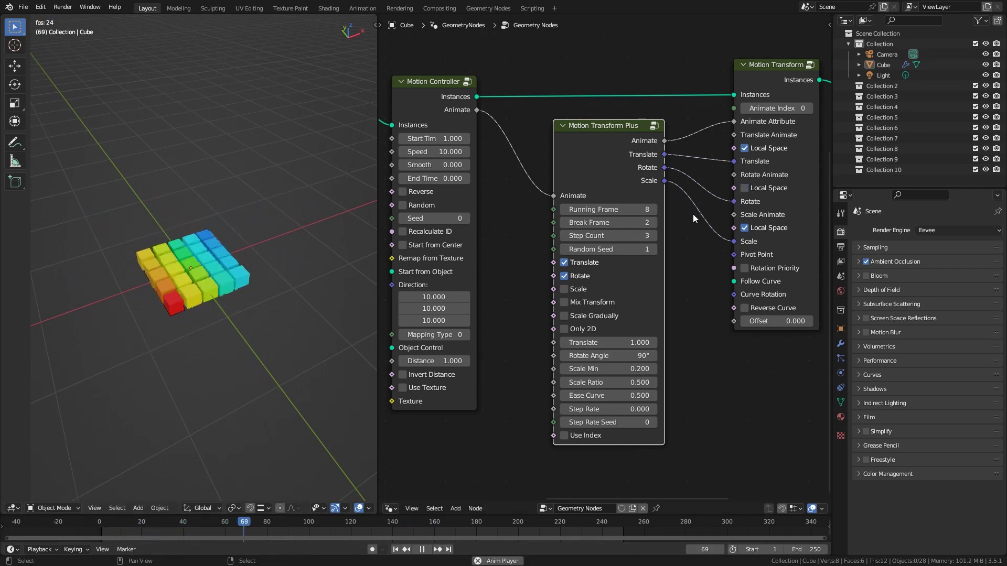
# - Set Motion Transform Plus's Step Count to 5 and replay the animation from the start
pyautogui.moveTo(613, 234); pyautogui.dragTo(630, 234)
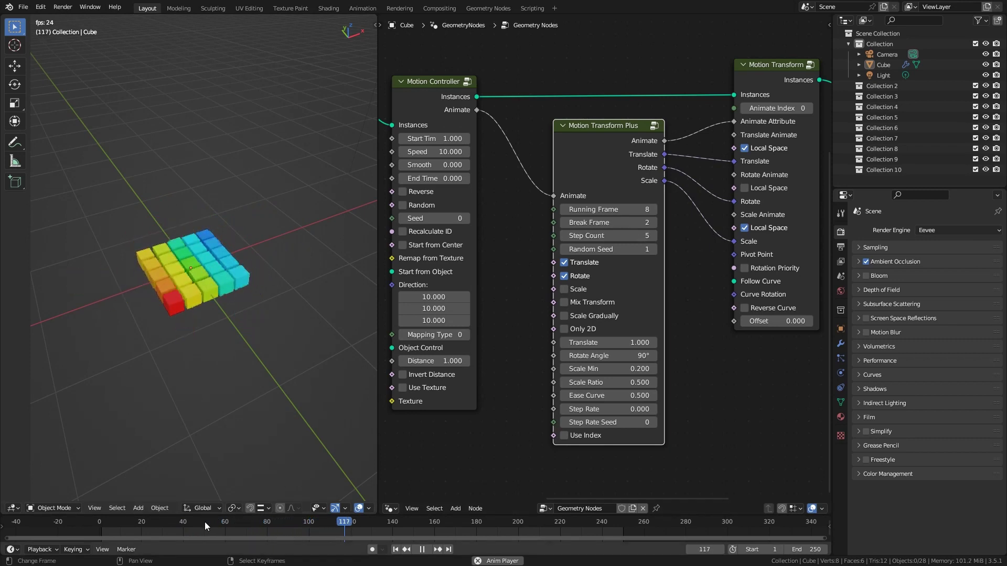
pyautogui.hotkey('shift', 'Left')
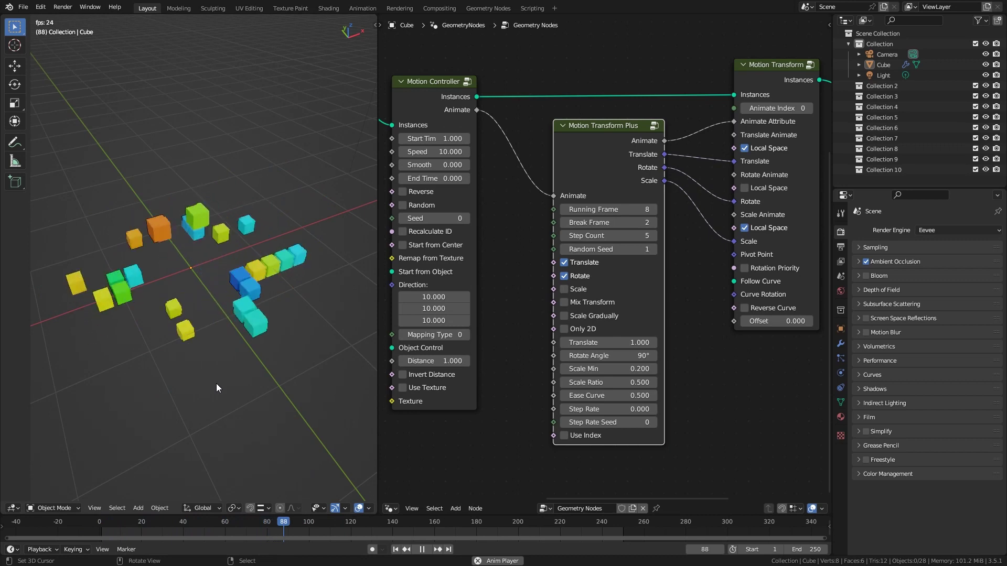
pyautogui.press('space')
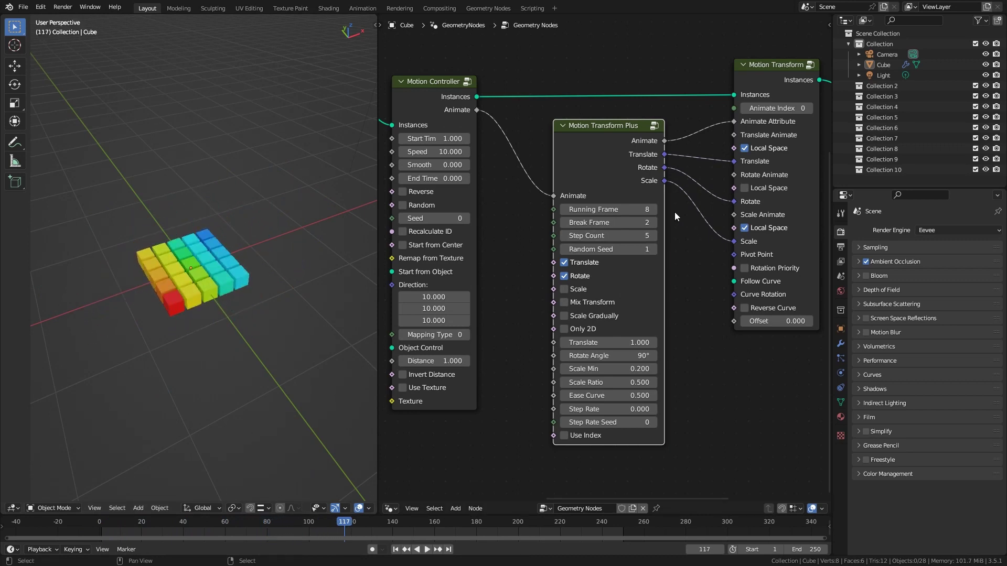
# - Enable Rotation Priority in the Motion Transform node and play the animation from the start
pyautogui.moveTo(673, 215); pyautogui.dragTo(612, 222, button='middle')
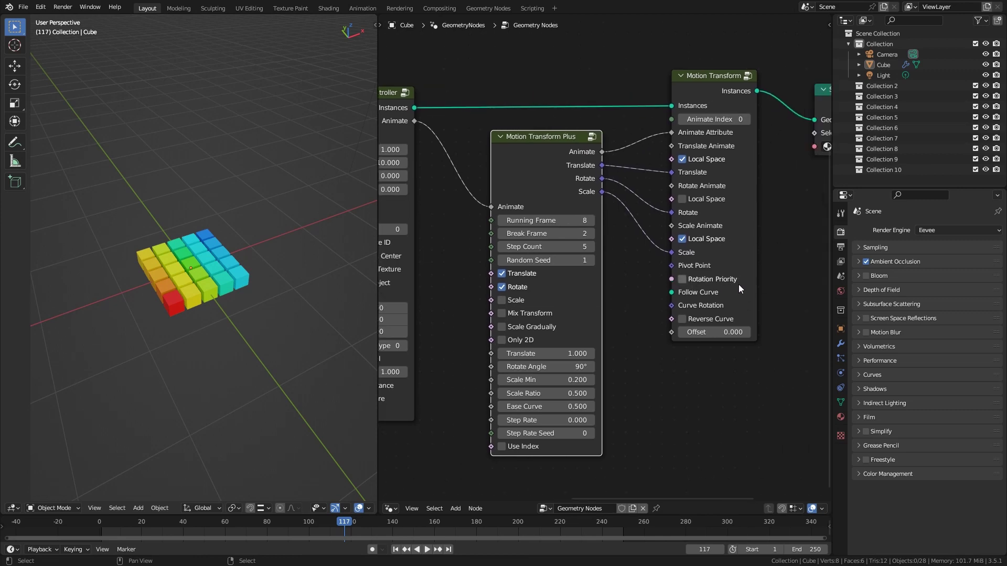
pyautogui.moveTo(761, 240); pyautogui.dragTo(765, 265, button='middle')
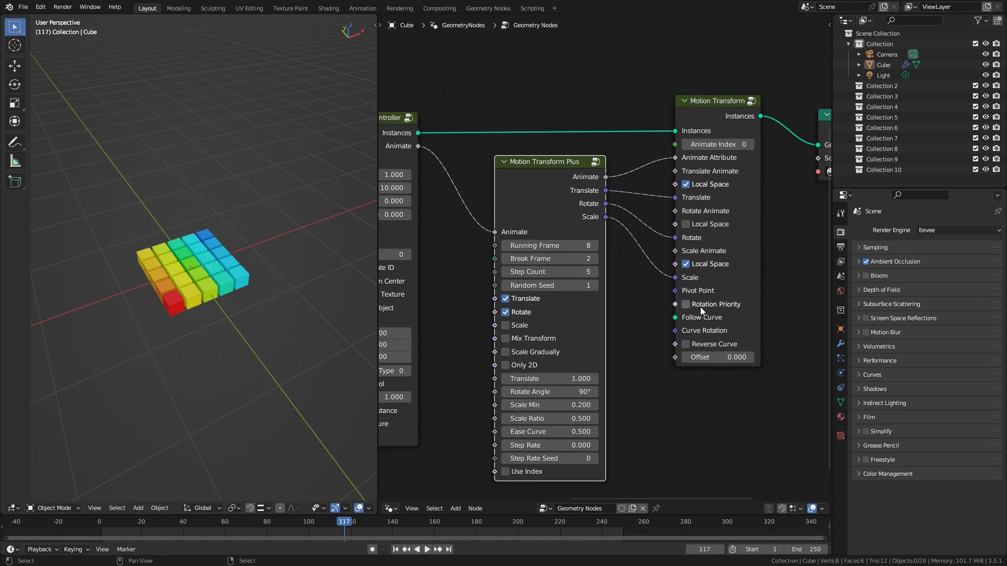
pyautogui.moveTo(322, 522); pyautogui.dragTo(120, 508)
pyautogui.press('space')
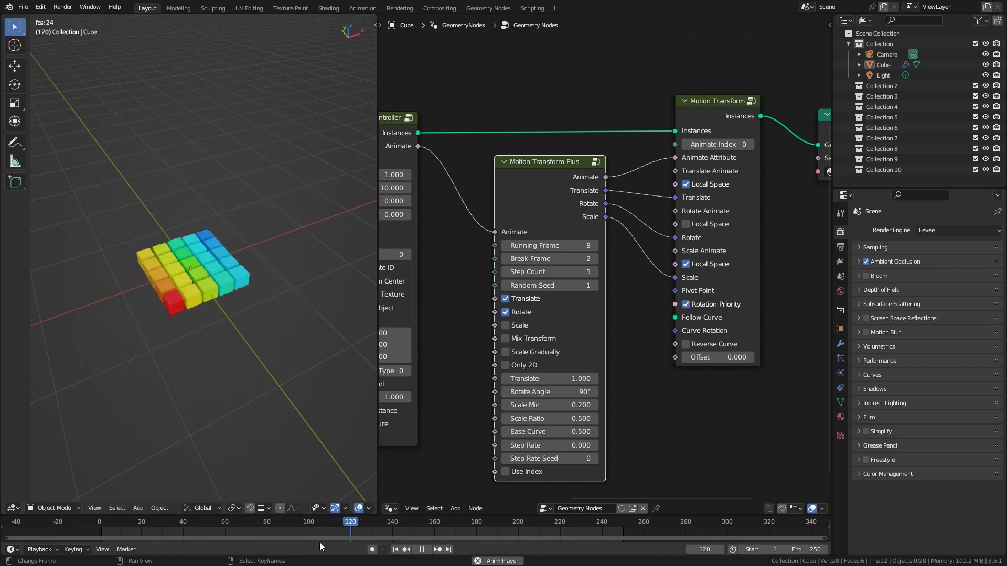
pyautogui.click(276, 527)
pyautogui.hotkey('shift', 'Left')
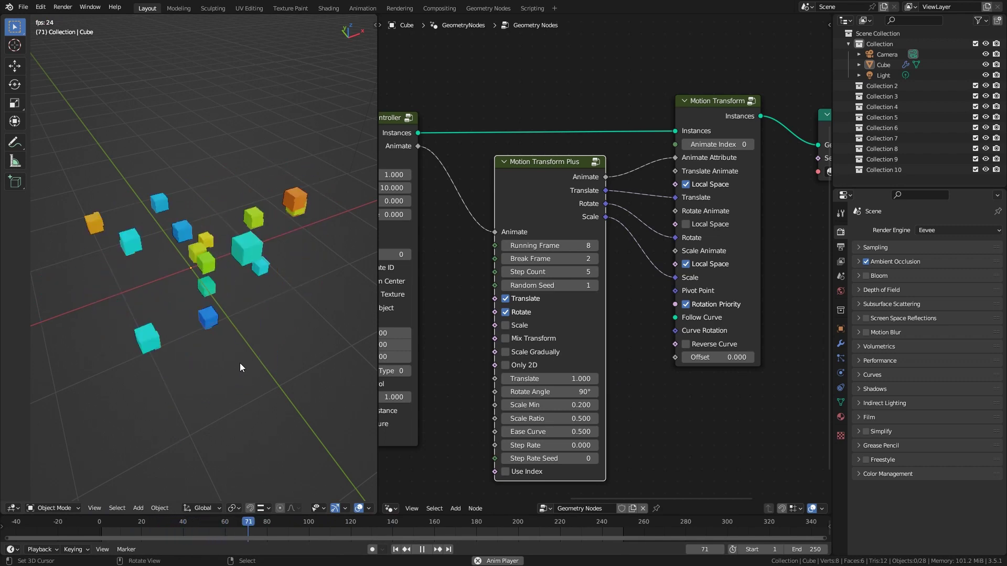
pyautogui.press('space')
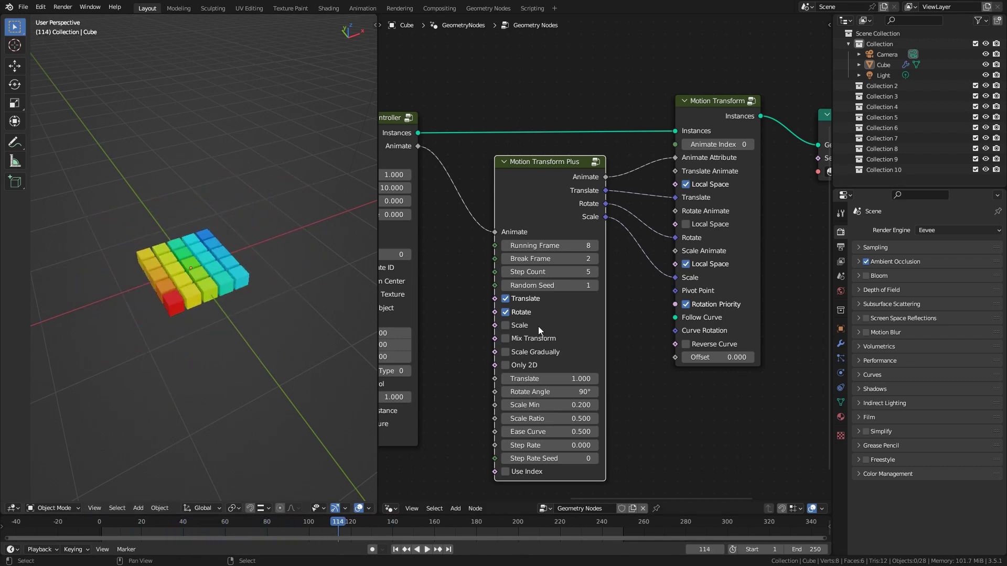
# - Move the Motion Array node away from Motion Controller to make room between them
pyautogui.moveTo(480, 314); pyautogui.dragTo(626, 297, button='middle')
pyautogui.moveTo(608, 298); pyautogui.dragTo(681, 291, button='middle')
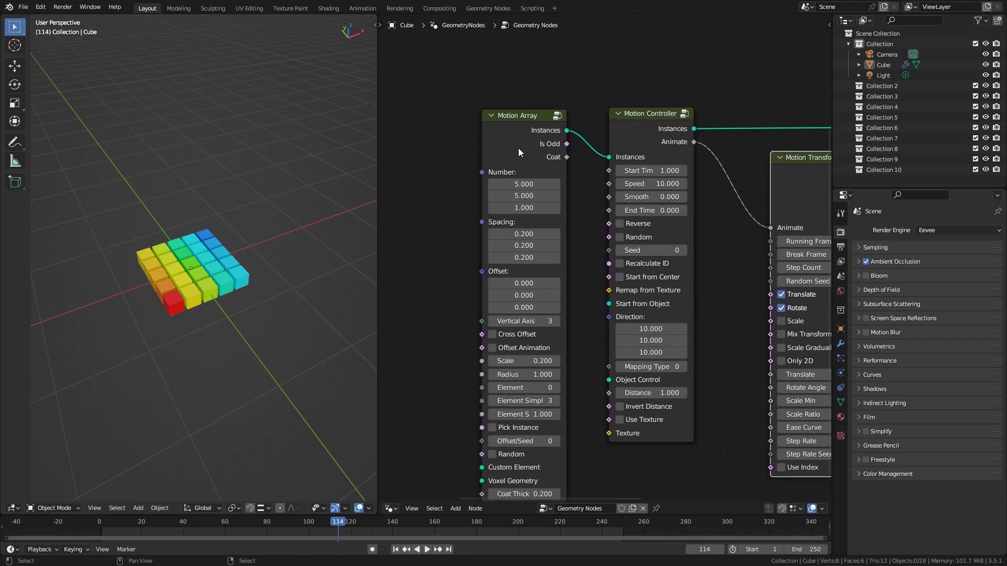
pyautogui.moveTo(518, 148); pyautogui.dragTo(400, 147)
# - Set the first two Number values of the Motion Array node to 10
pyautogui.moveTo(542, 280); pyautogui.dragTo(594, 281, button='middle')
pyautogui.moveTo(441, 185); pyautogui.dragTo(442, 196)
pyautogui.write('10')
pyautogui.press('Return')
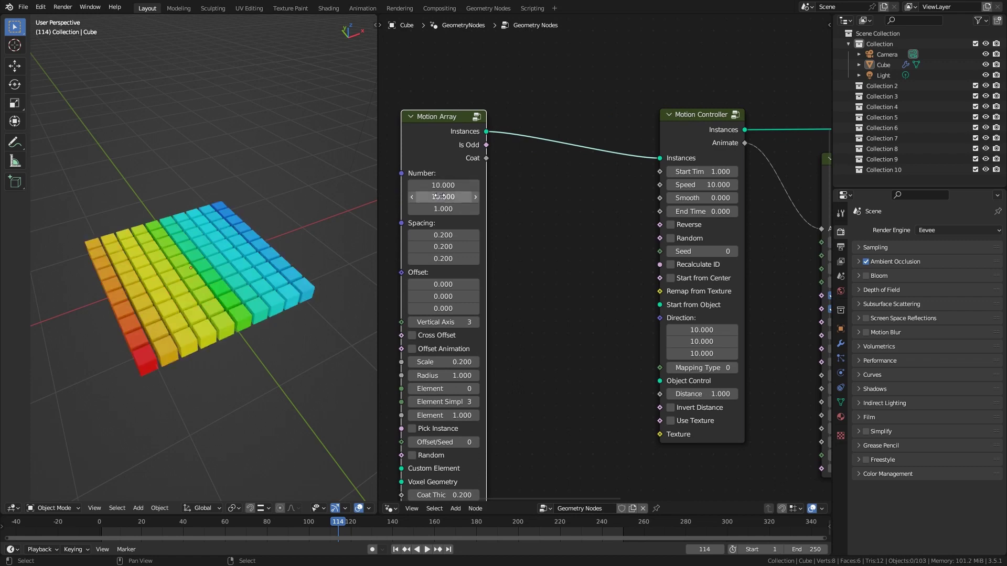
# - Enable Recalculate ID in the Motion Controller node and check the colour order across the cube grid
pyautogui.moveTo(616, 329); pyautogui.dragTo(564, 329, button='middle')
pyautogui.click(665, 267)
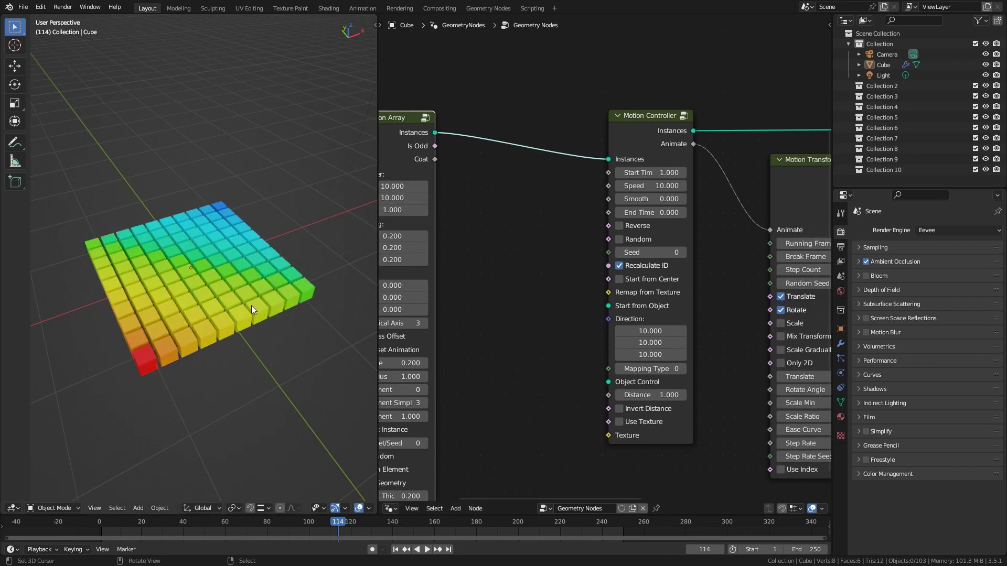
pyautogui.moveTo(251, 306); pyautogui.dragTo(257, 316, button='middle')
# - Start adding a new node in the gap between Motion Array and Motion Controller
pyautogui.click(508, 291)
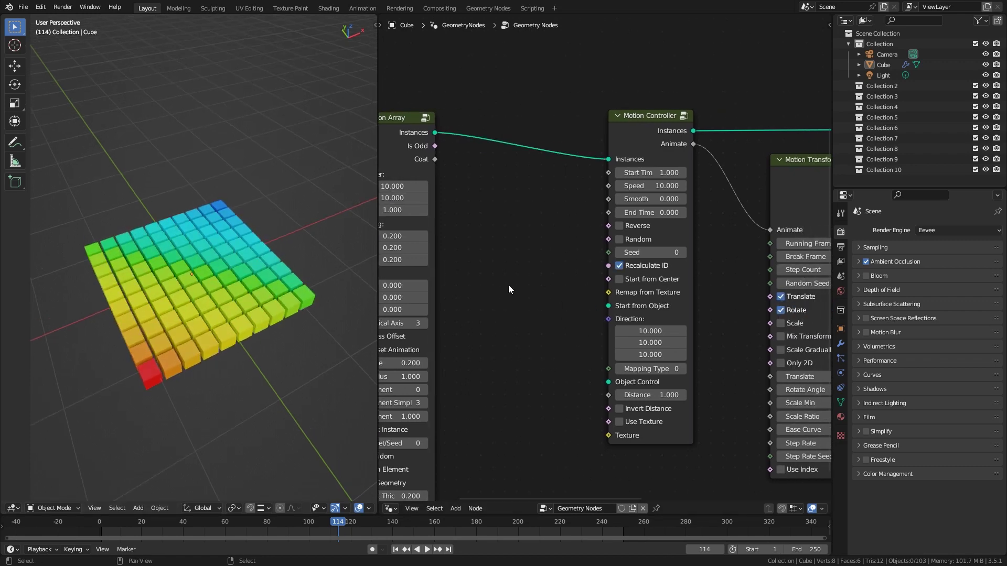
pyautogui.hotkey('shift', 'a')
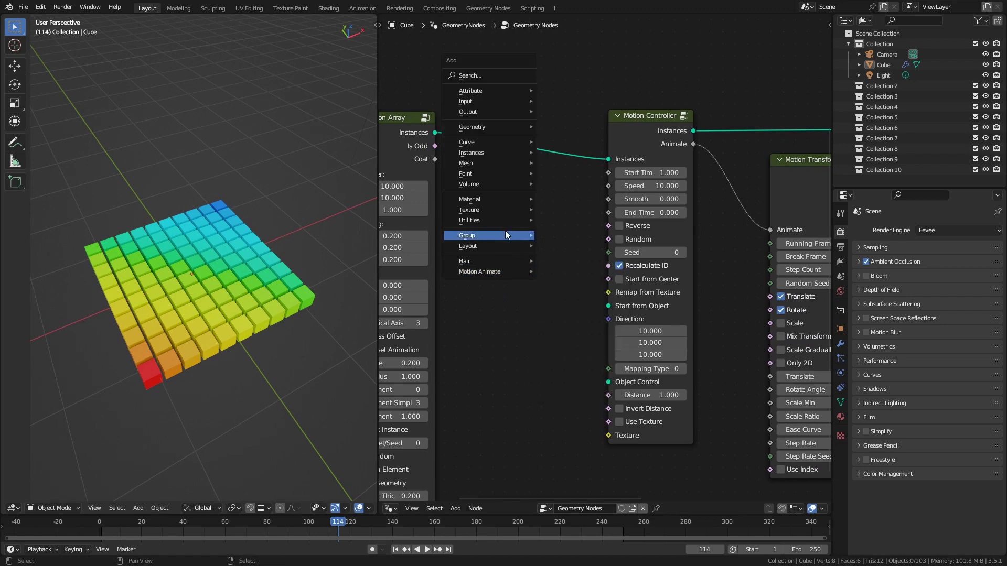
pyautogui.moveTo(502, 231)
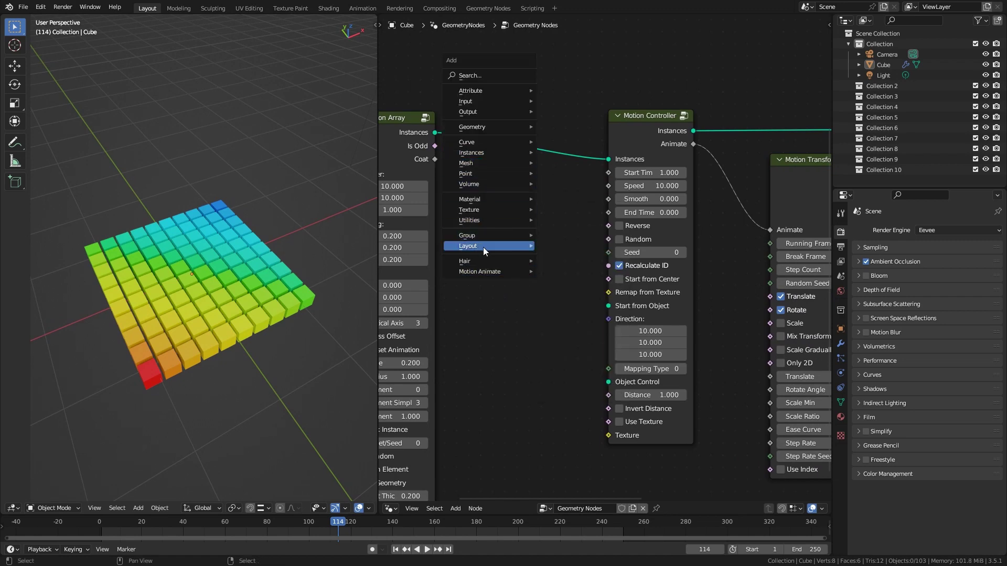
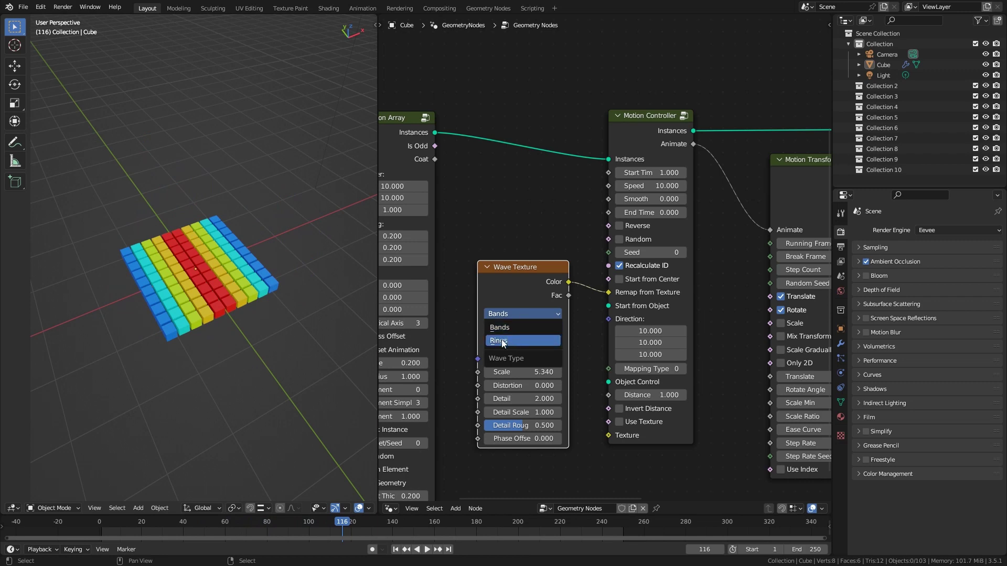
# - Set the Wave Texture to Rings with Spherical direction and play the cube animation from the start
pyautogui.click(521, 339)
pyautogui.click(530, 314)
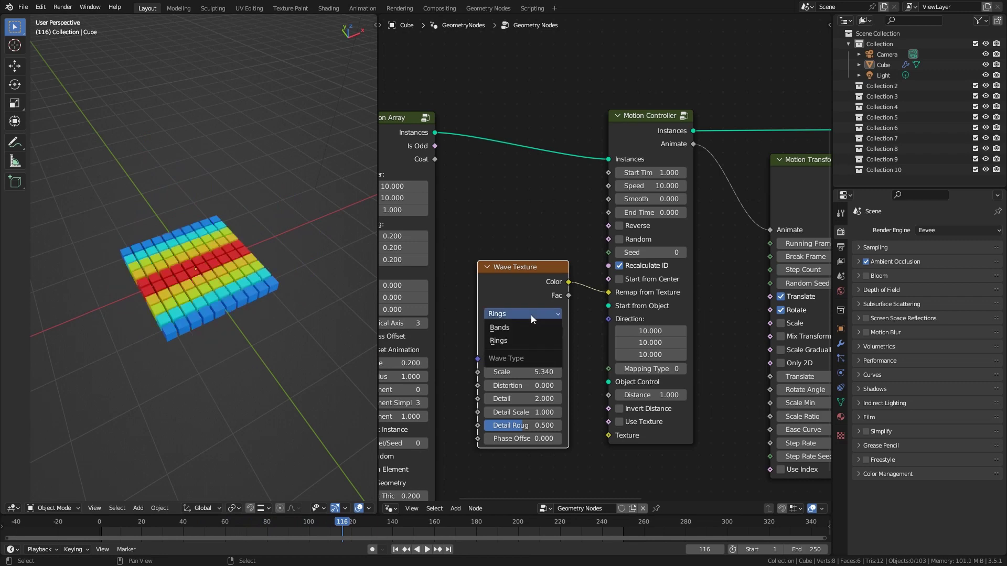
pyautogui.click(531, 315)
pyautogui.click(533, 329)
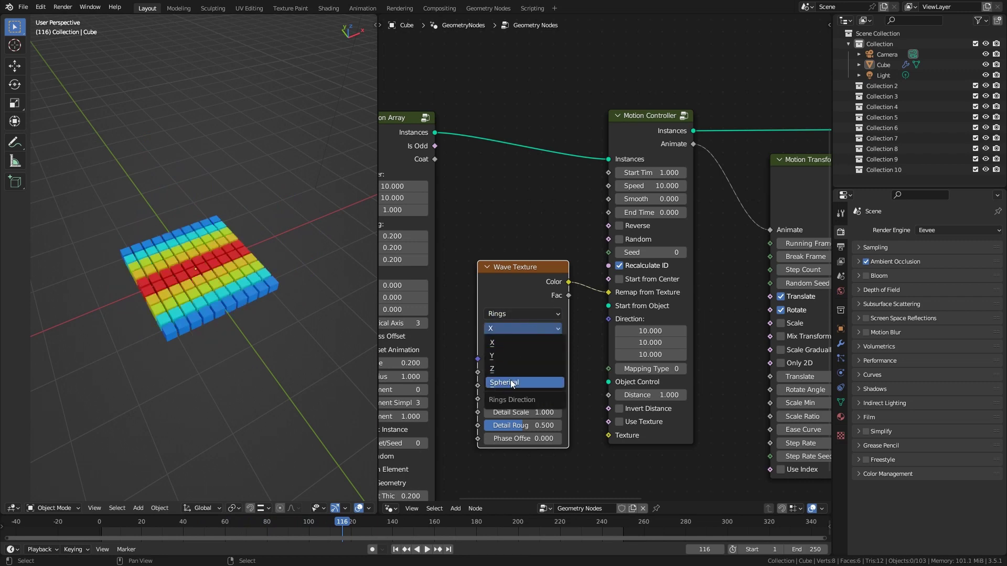
pyautogui.click(526, 381)
pyautogui.moveTo(338, 533); pyautogui.dragTo(102, 501)
pyautogui.press('space')
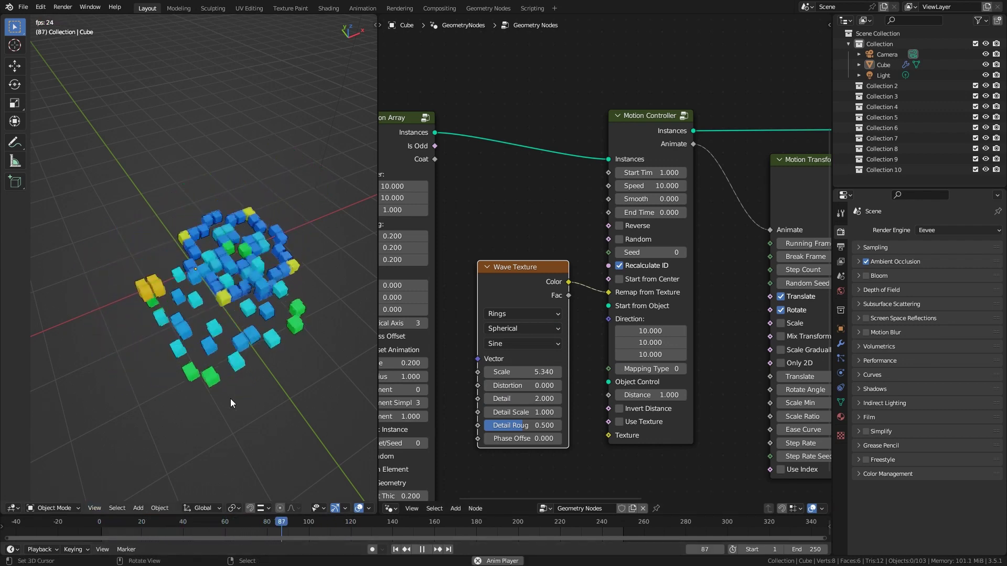
pyautogui.press('space')
# - Replace the Wave Texture with a Voronoi Texture whose Color feeds Remap from Texture, and play the animation from the start
pyautogui.press('x')
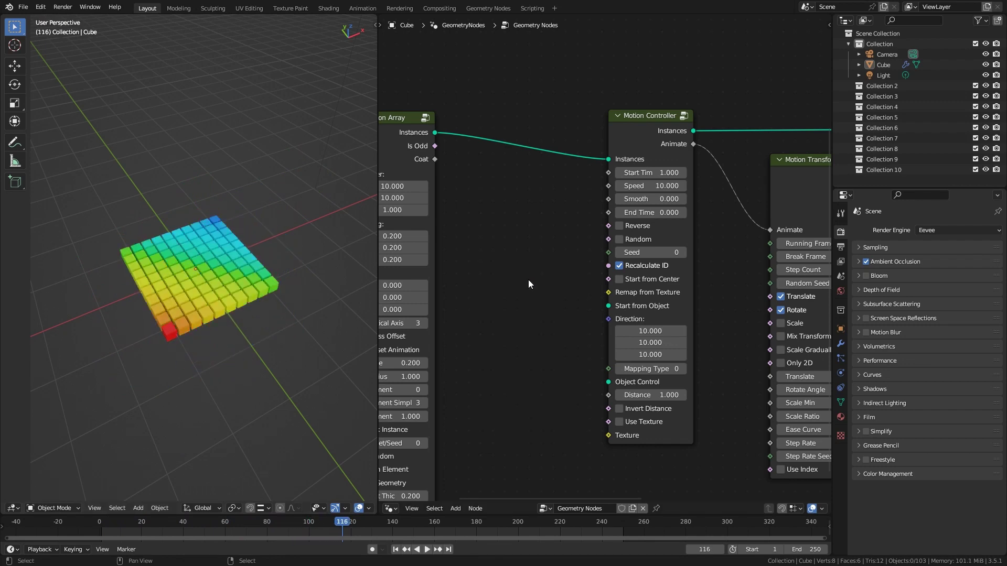
pyautogui.hotkey('shift', 'a')
pyautogui.moveTo(522, 269)
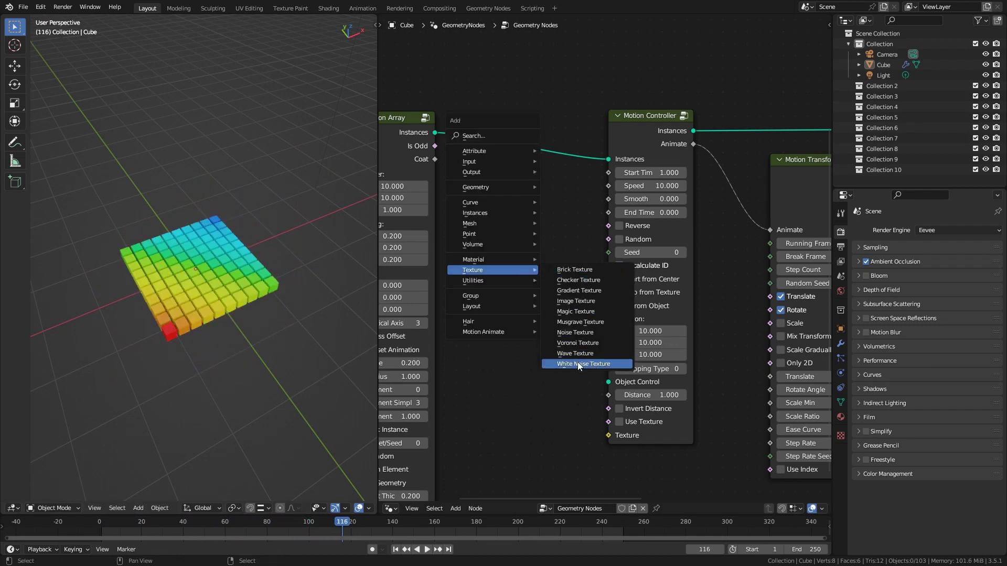
pyautogui.click(592, 345)
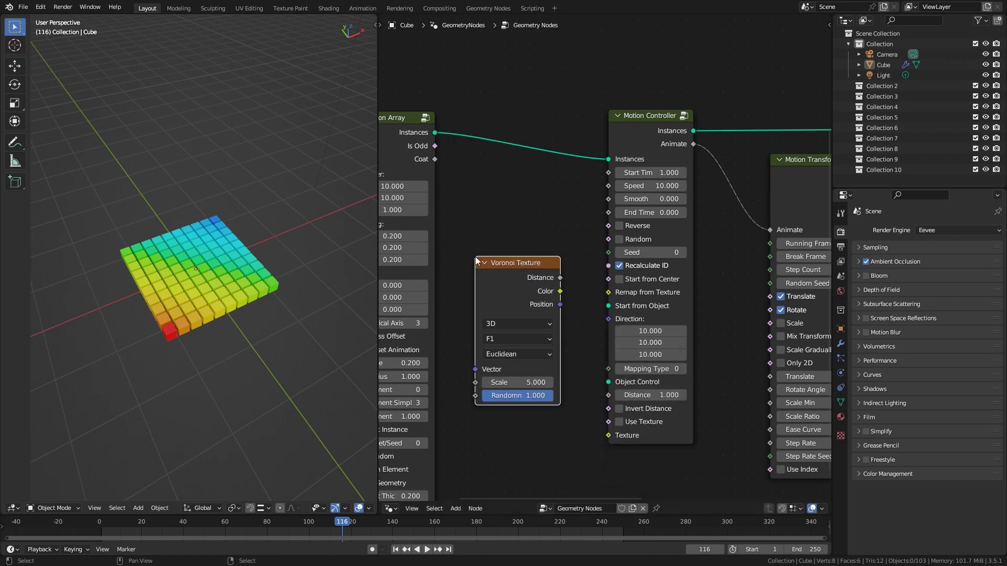
pyautogui.moveTo(605, 296); pyautogui.dragTo(607, 294)
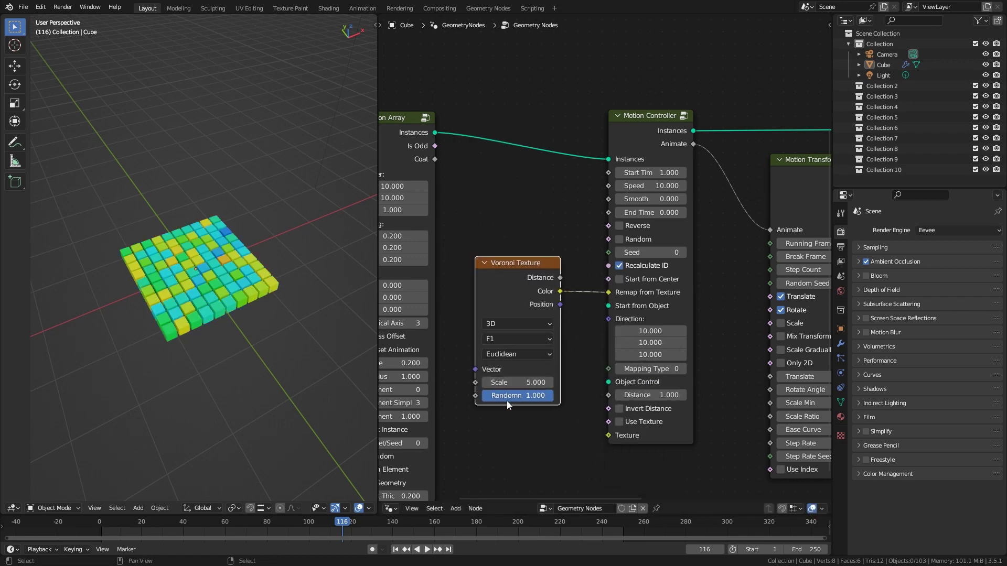
pyautogui.hotkey('shift', 'Left')
pyautogui.press('space')
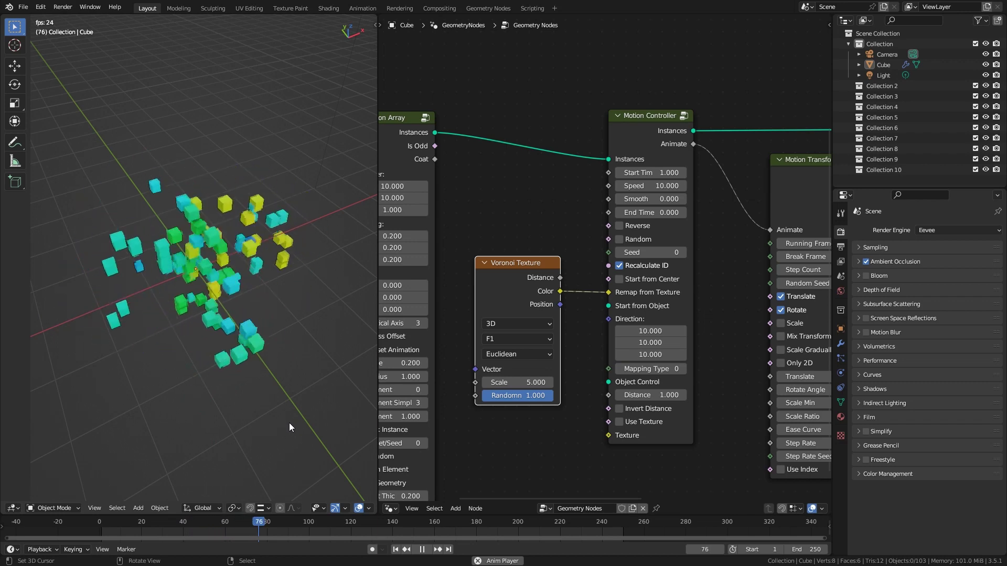
pyautogui.press('space')
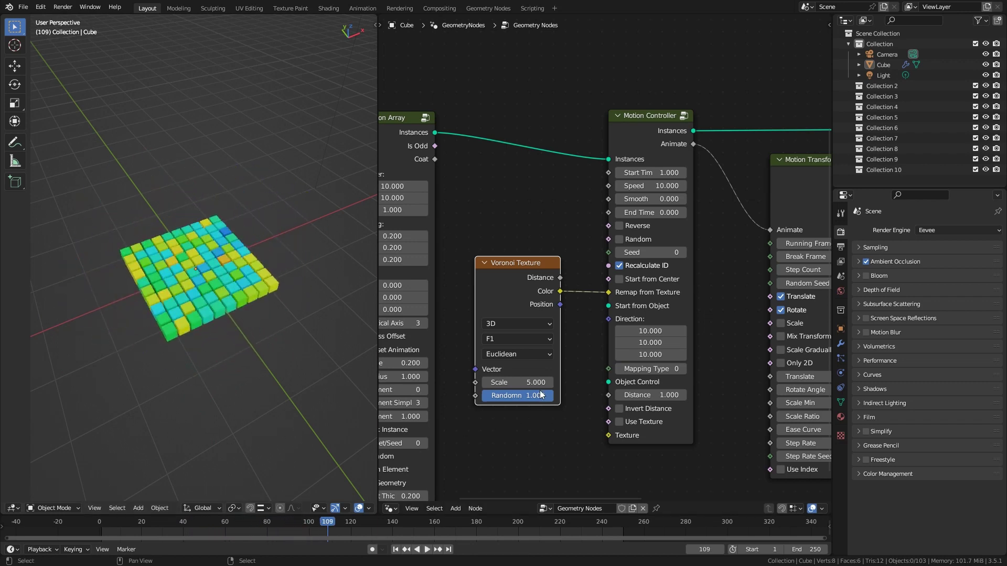
# - Feed the Voronoi Texture's Distance to Edge output at Scale 2.080 into Remap from Texture and preview the animation
pyautogui.moveTo(518, 383); pyautogui.dragTo(365, 382)
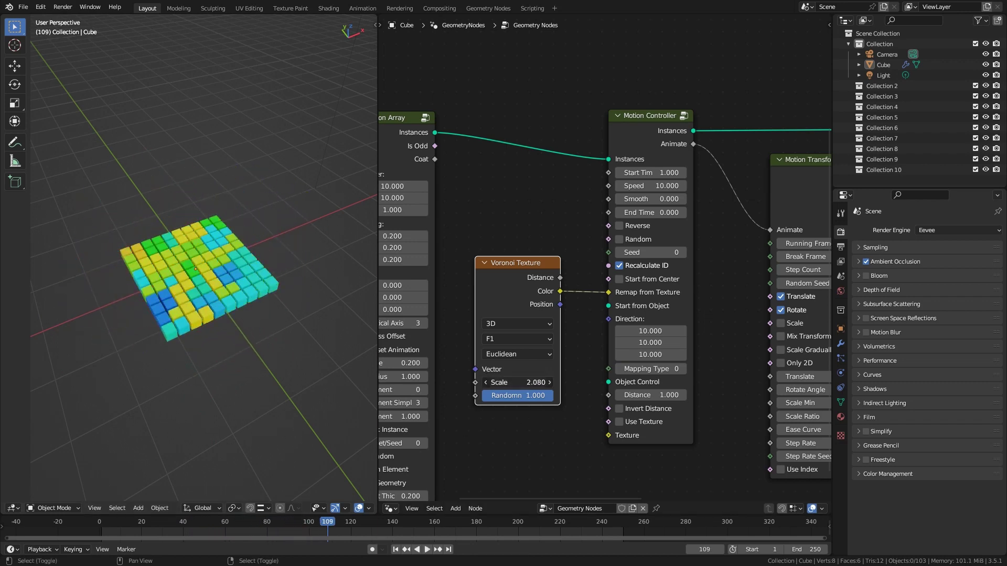
pyautogui.click(526, 342)
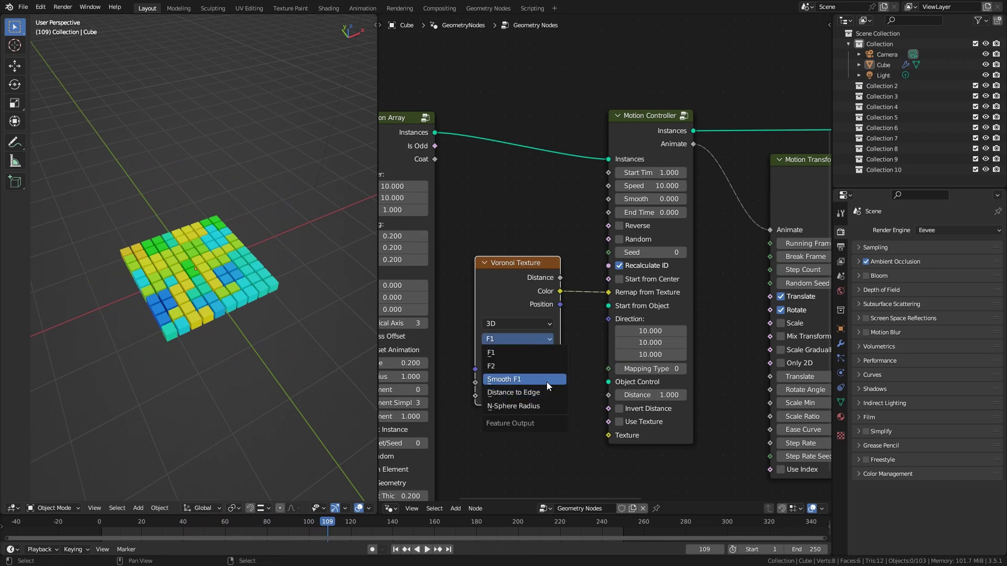
pyautogui.click(536, 392)
pyautogui.moveTo(560, 278)
pyautogui.mouseDown()
pyautogui.moveTo(608, 292)
pyautogui.moveTo(557, 284)
pyautogui.mouseUp()
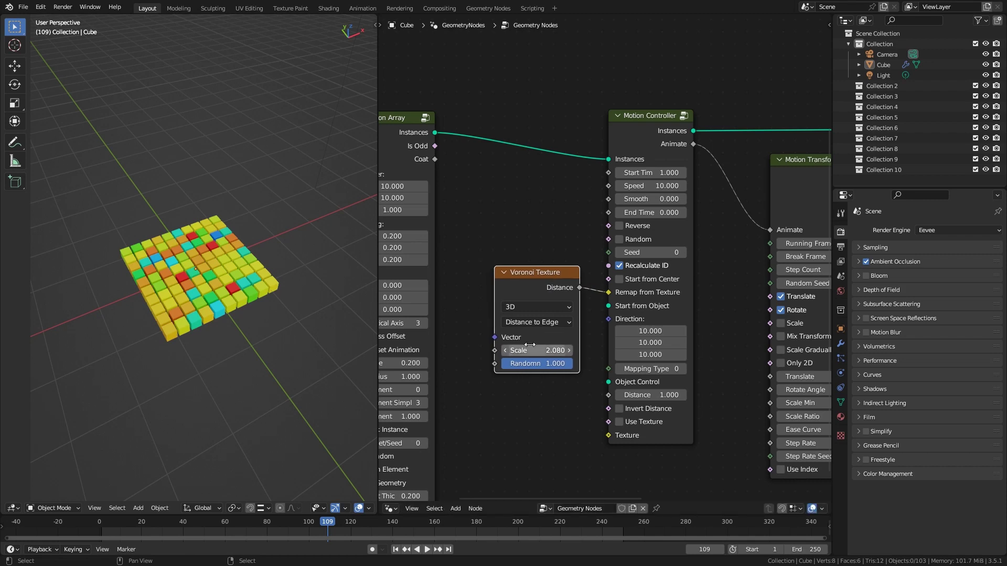
pyautogui.moveTo(288, 523); pyautogui.dragTo(98, 516)
pyautogui.press('space')
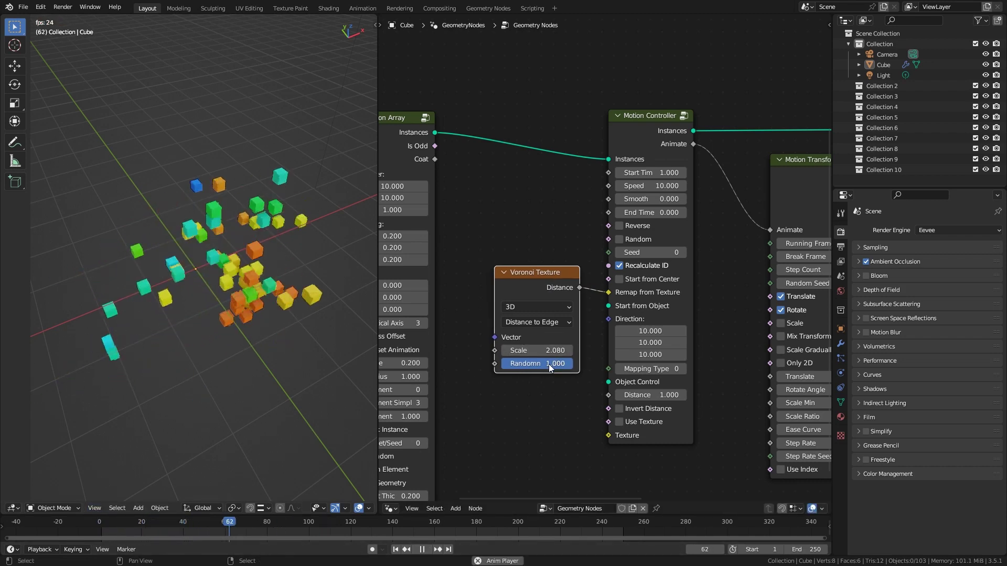
pyautogui.moveTo(558, 398); pyautogui.dragTo(466, 414, button='middle')
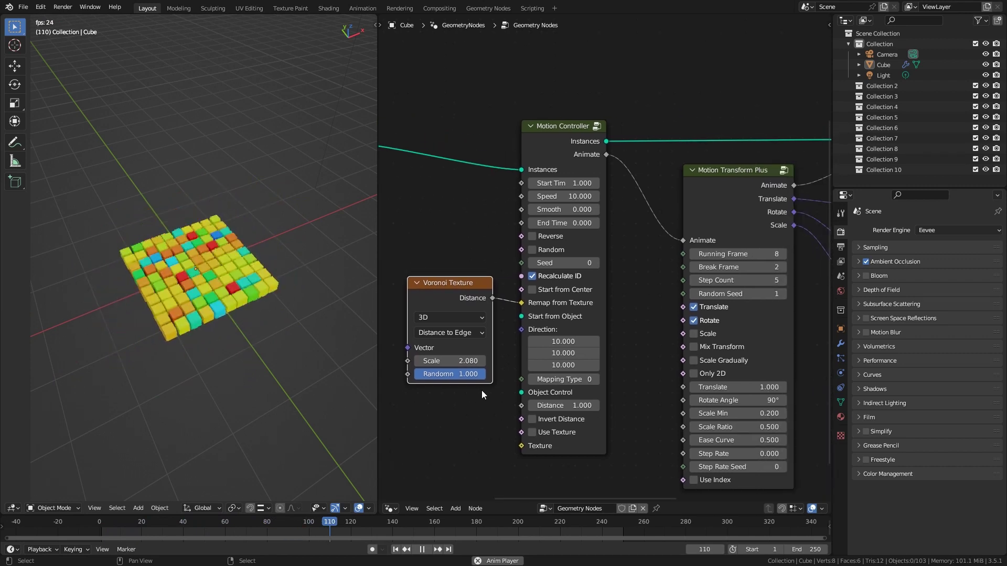
pyautogui.press('space')
# - Set the Voronoi Texture's Randomness to 0 and replay the animation from the start
pyautogui.moveTo(455, 374); pyautogui.dragTo(385, 374)
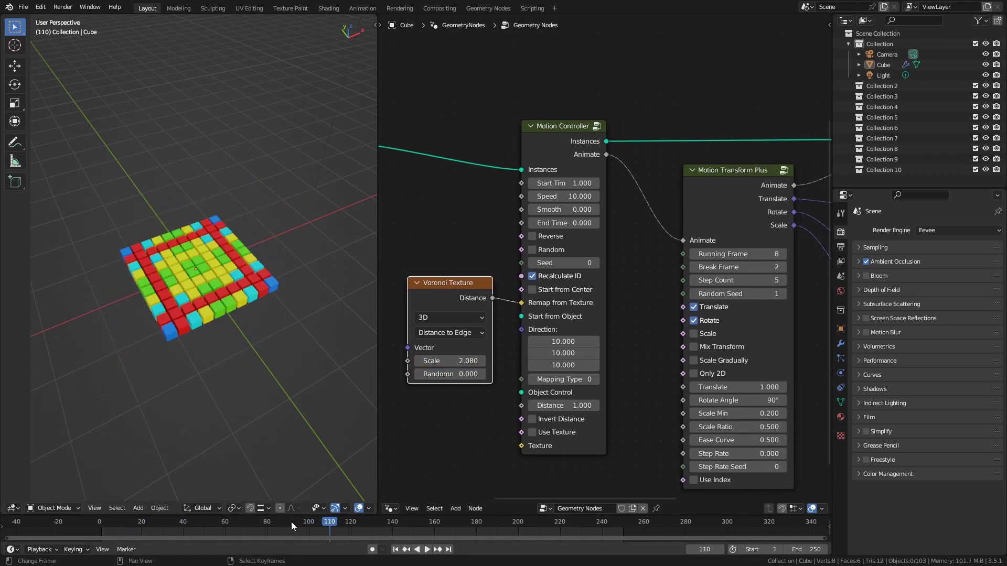
pyautogui.moveTo(291, 521); pyautogui.dragTo(102, 521)
pyautogui.press('space')
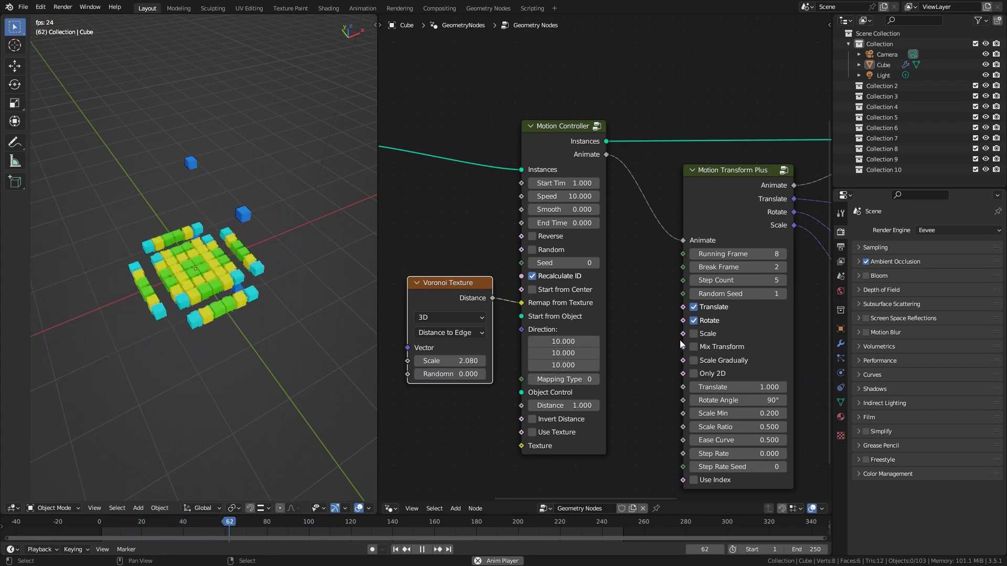
# - Set the Step Count of the Motion Transform Plus node to 2 and replay the animation
pyautogui.moveTo(792, 331); pyautogui.dragTo(733, 335, button='middle')
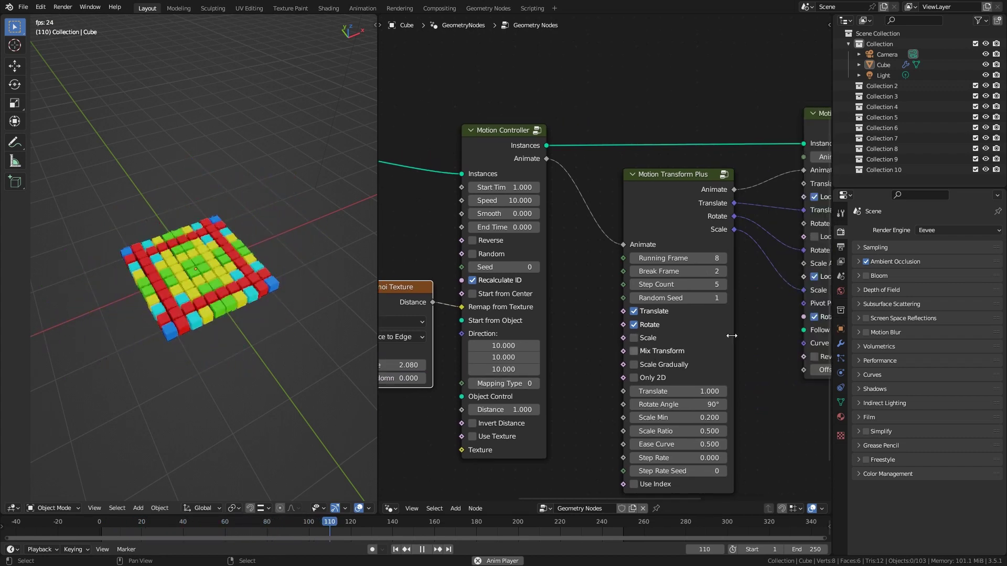
pyautogui.press('space')
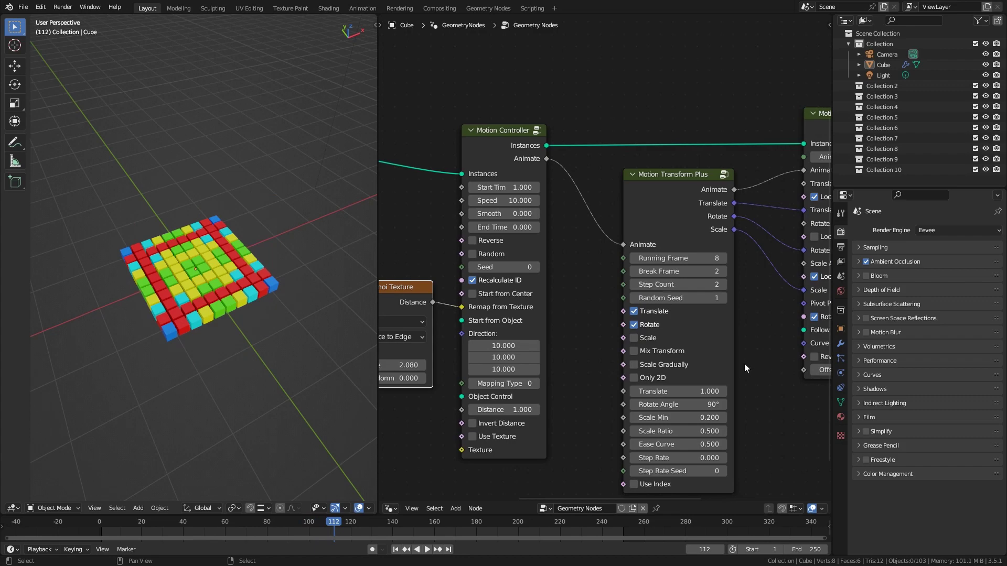
pyautogui.moveTo(271, 518); pyautogui.dragTo(45, 517)
pyautogui.press('space')
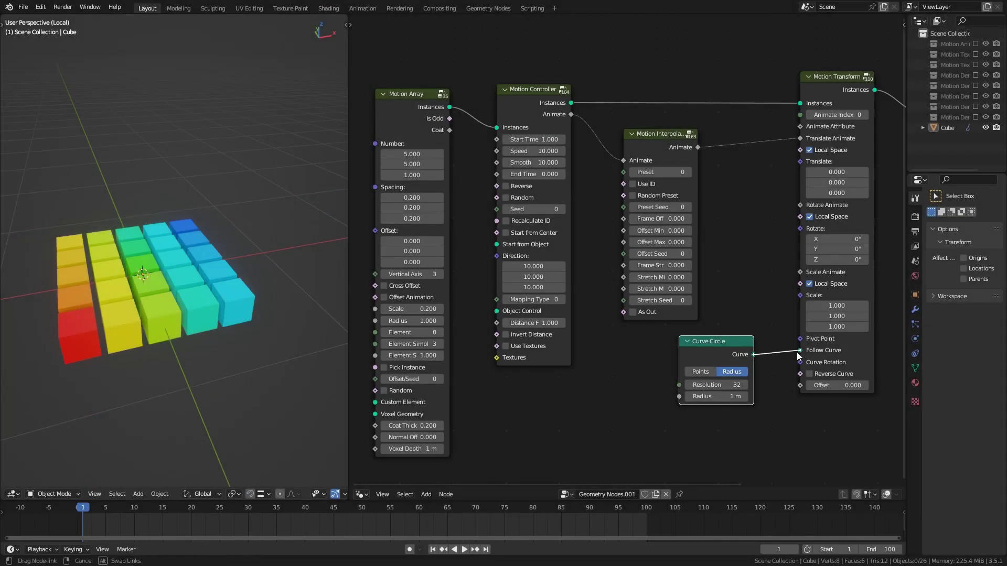
# - Connect the Curve Circle's Curve output to the Follow Curve input of the Motion Transform node
pyautogui.moveTo(798, 355); pyautogui.dragTo(800, 350)
pyautogui.moveTo(425, 155); pyautogui.dragTo(408, 175)
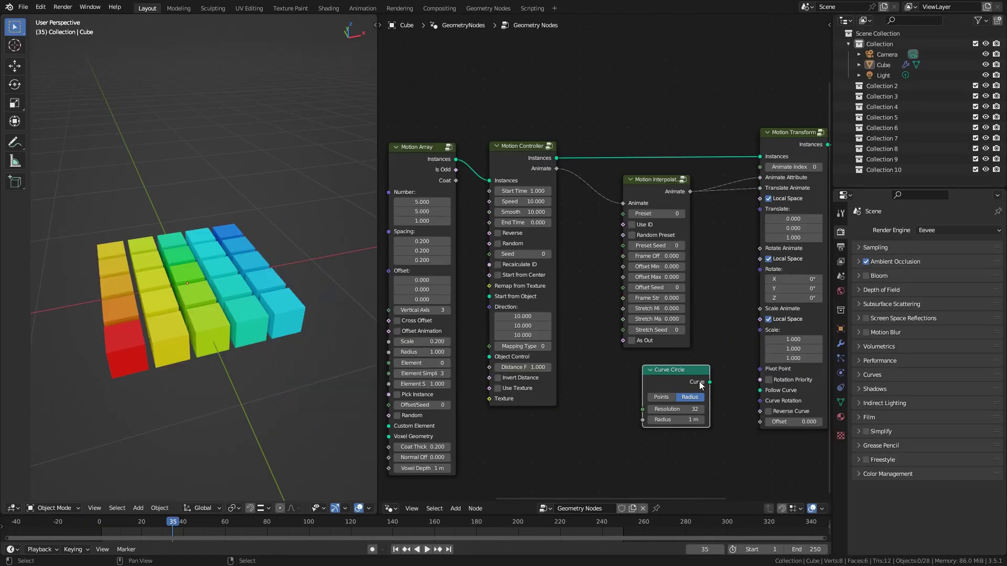
pyautogui.moveTo(740, 390); pyautogui.dragTo(737, 391)
# - Set the first Number value of the Motion Array node to 40.5
pyautogui.moveTo(628, 364); pyautogui.dragTo(727, 373, button='middle')
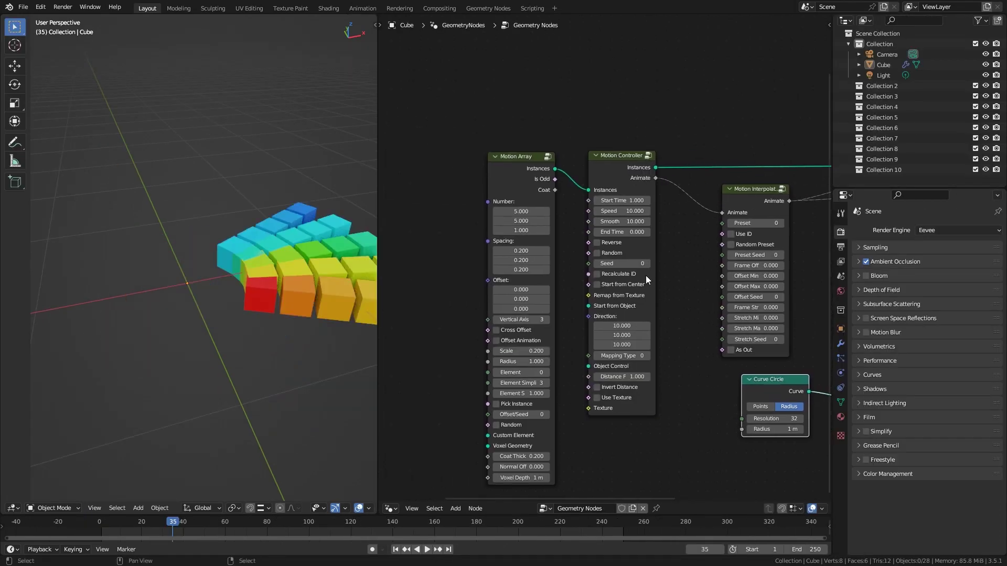
pyautogui.moveTo(519, 211)
pyautogui.mouseDown()
pyautogui.moveTo(551, 211)
pyautogui.moveTo(507, 218)
pyautogui.mouseUp()
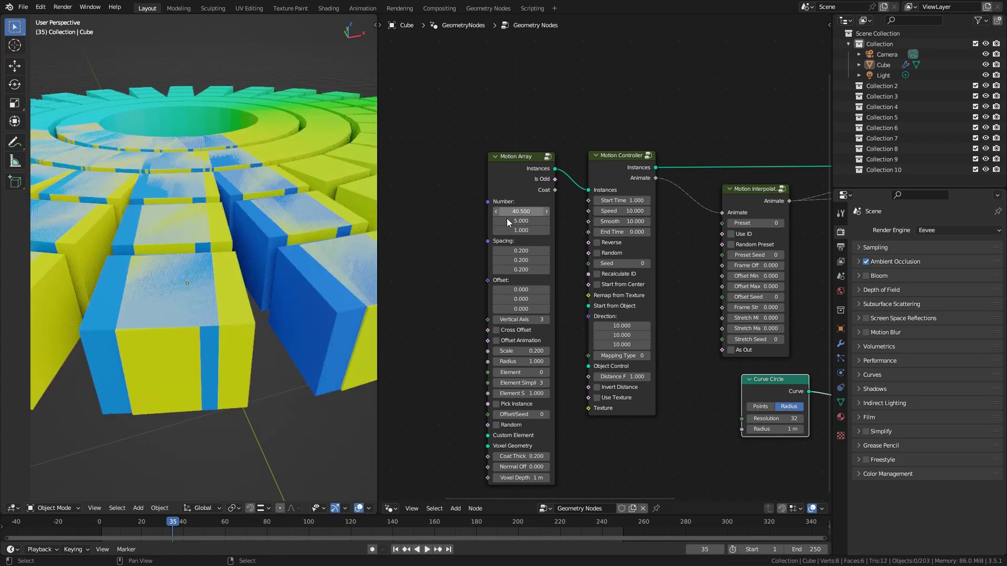
pyautogui.moveTo(211, 305); pyautogui.dragTo(261, 335, button='middle')
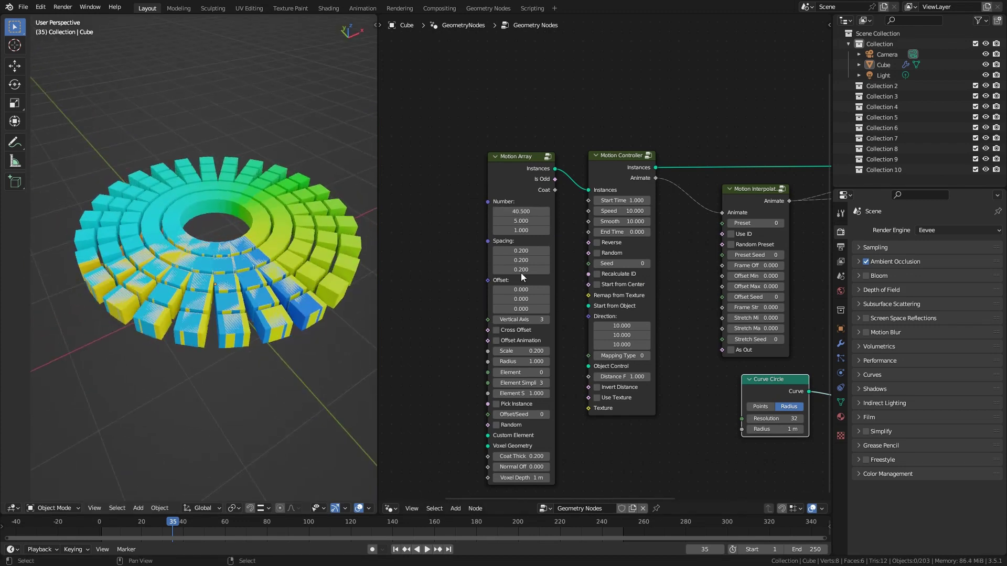
# - Set the Curve Circle's Radius to 1.54 m and move the timeline to frame 234
pyautogui.moveTo(705, 367); pyautogui.dragTo(656, 357, button='middle')
pyautogui.moveTo(725, 421)
pyautogui.mouseDown()
pyautogui.moveTo(755, 420)
pyautogui.moveTo(738, 420)
pyautogui.mouseUp()
pyautogui.moveTo(402, 525); pyautogui.dragTo(590, 526)
pyautogui.moveTo(725, 419)
pyautogui.mouseDown()
pyautogui.moveTo(715, 420)
pyautogui.moveTo(729, 420)
pyautogui.mouseUp()
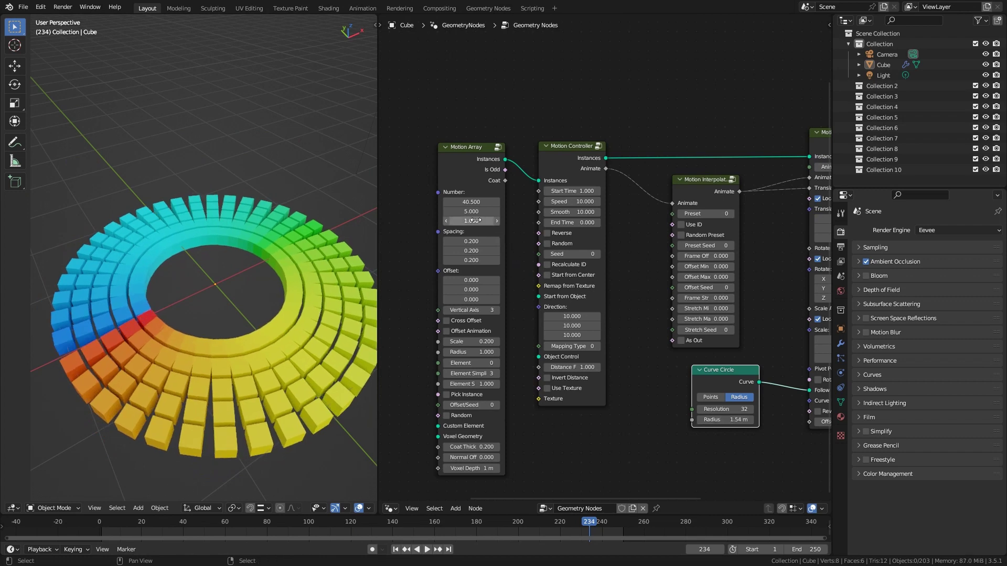
# - Set the third Number value of the Motion Array node to 5.7 and play the ring animation from the start
pyautogui.moveTo(474, 221); pyautogui.dragTo(527, 220)
pyautogui.moveTo(197, 239); pyautogui.dragTo(295, 432, button='middle')
pyautogui.hotkey('shift', 'Left')
pyautogui.press('space')
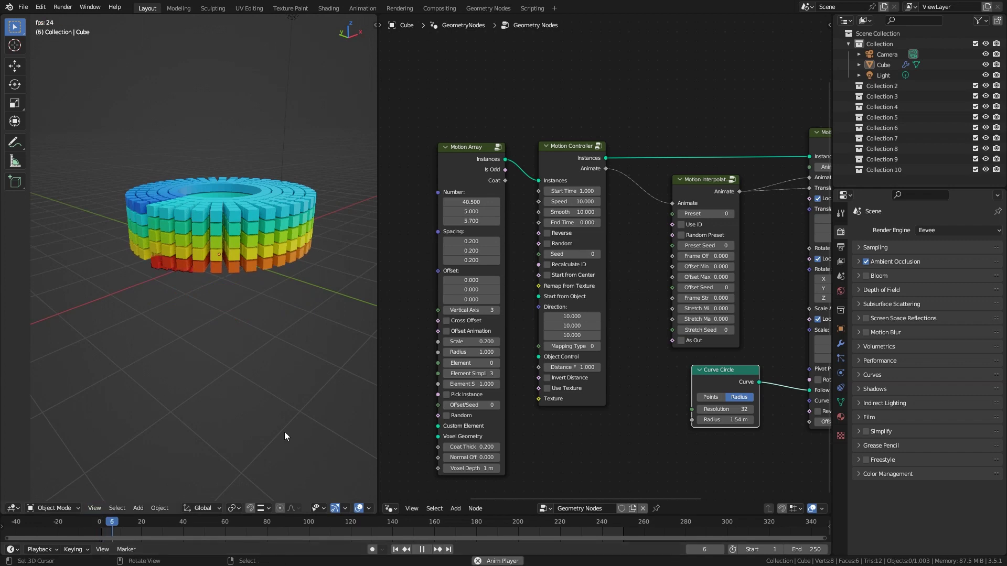
pyautogui.moveTo(524, 401); pyautogui.dragTo(503, 408, button='middle')
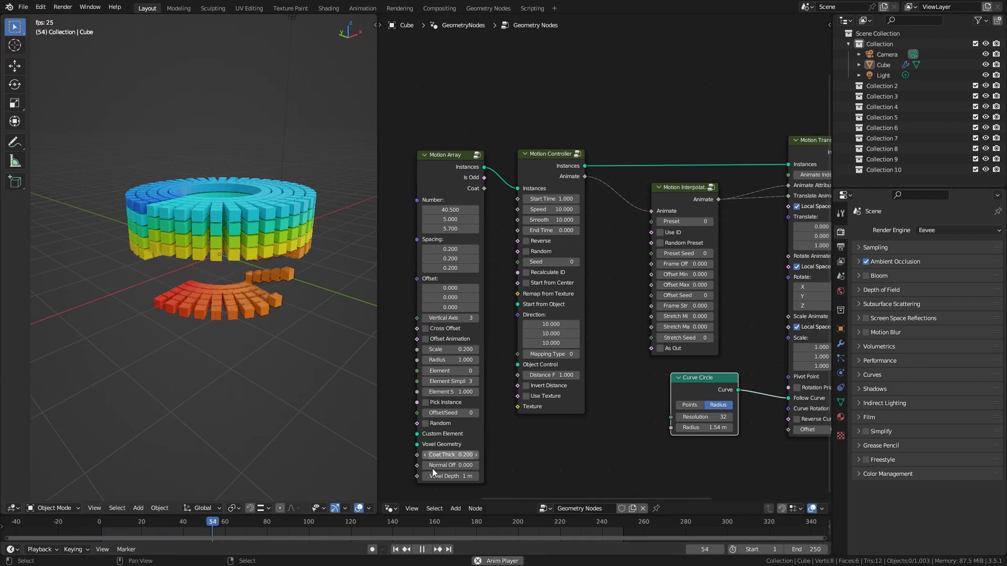
pyautogui.press('space')
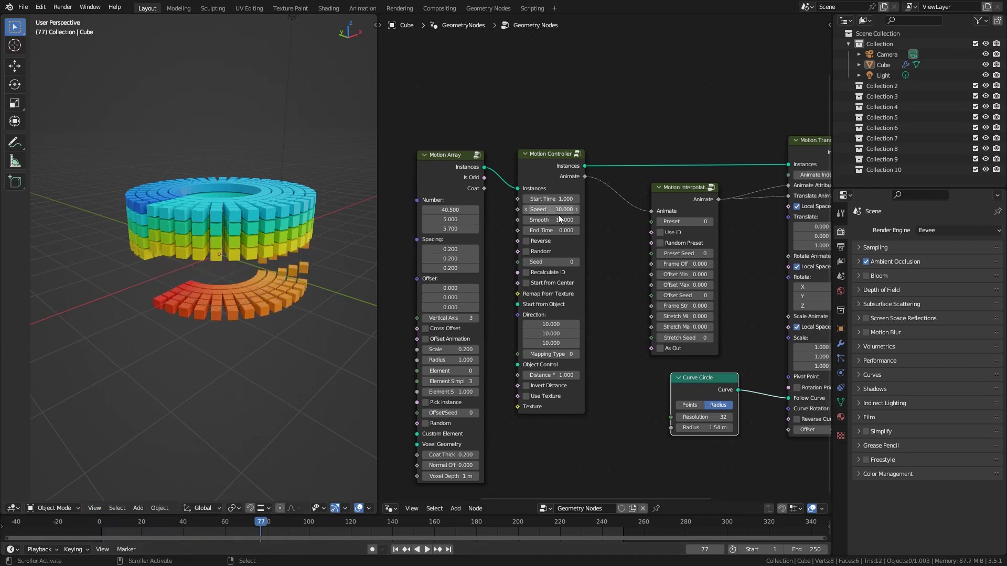
# - Set Smooth in the Motion Controller node to 20 and resume the animation
pyautogui.write('20')
pyautogui.press('Return')
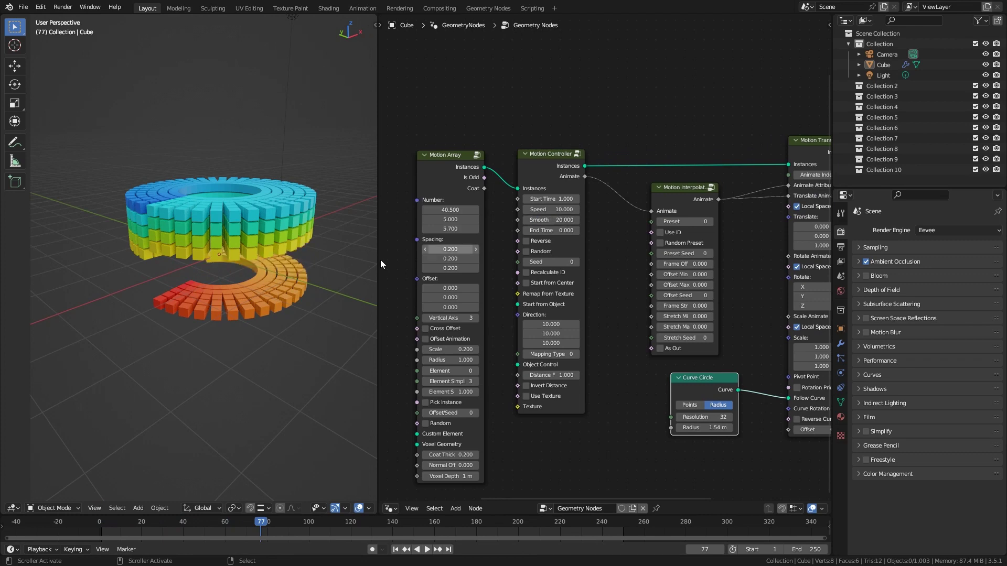
pyautogui.press('space')
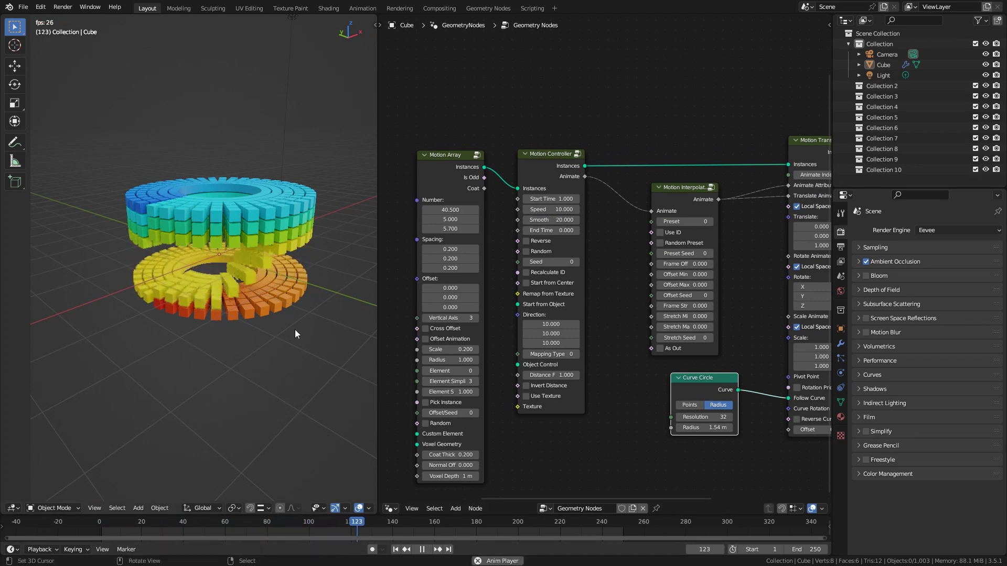
# - Set the third Translate value of the Motion Transform node to 3 and preview more of the animation
pyautogui.moveTo(681, 348); pyautogui.dragTo(615, 354, button='middle')
pyautogui.press('space')
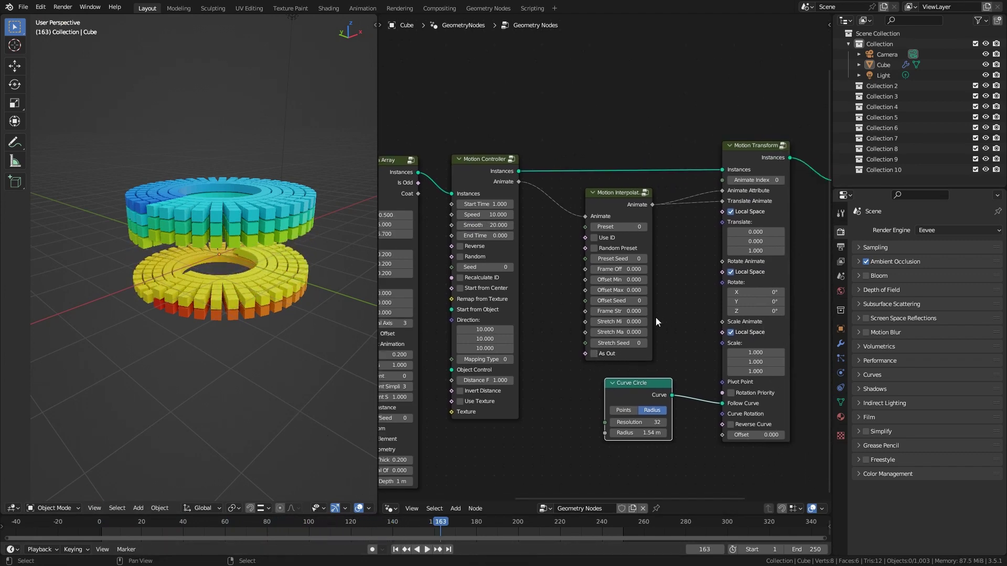
pyautogui.write('3')
pyautogui.press('Return')
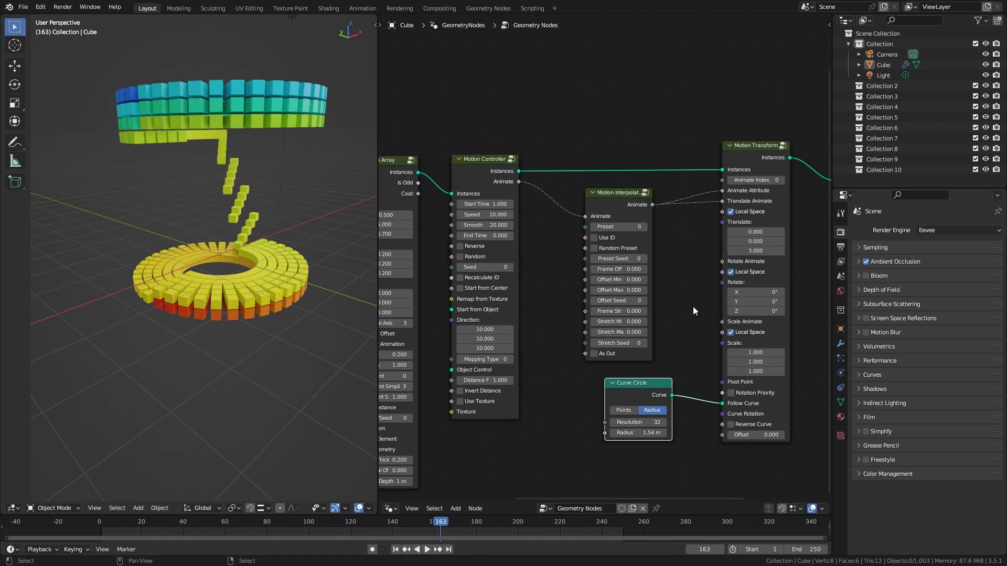
pyautogui.press('space')
pyautogui.moveTo(565, 342); pyautogui.dragTo(611, 329, button='middle')
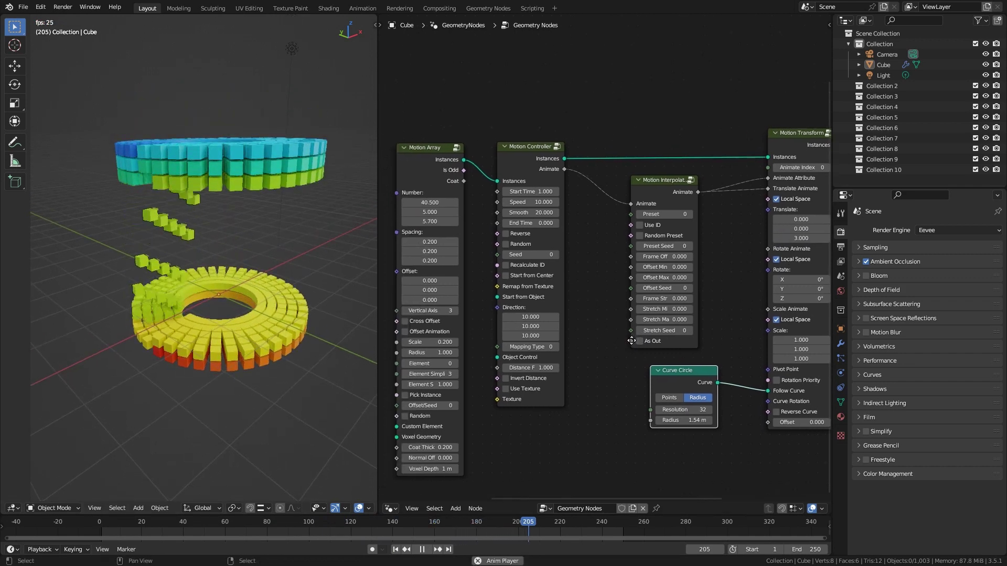
pyautogui.press('space')
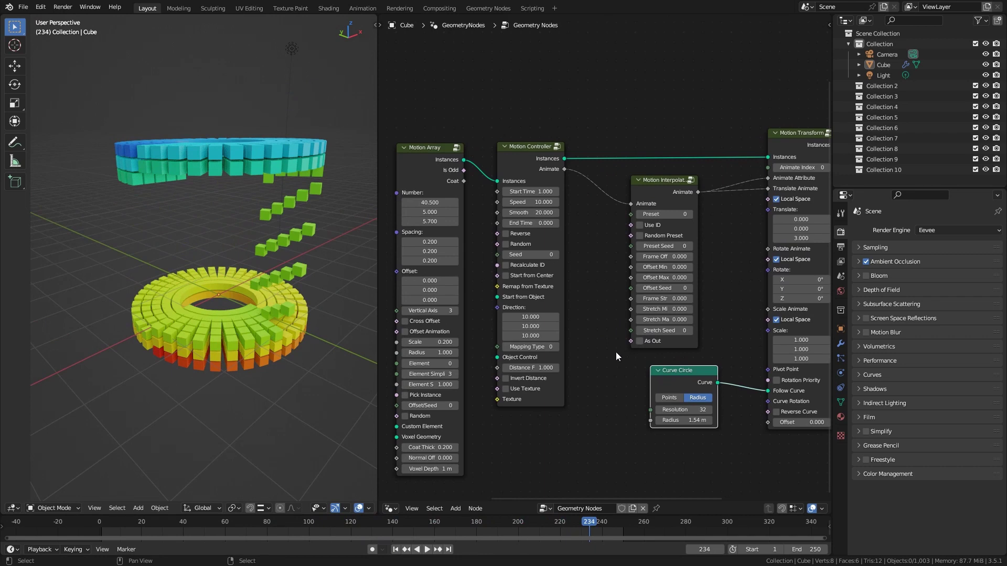
# - Enable Recalculate ID in the Motion Controller node and replay the ring animation from the start
pyautogui.click(506, 265)
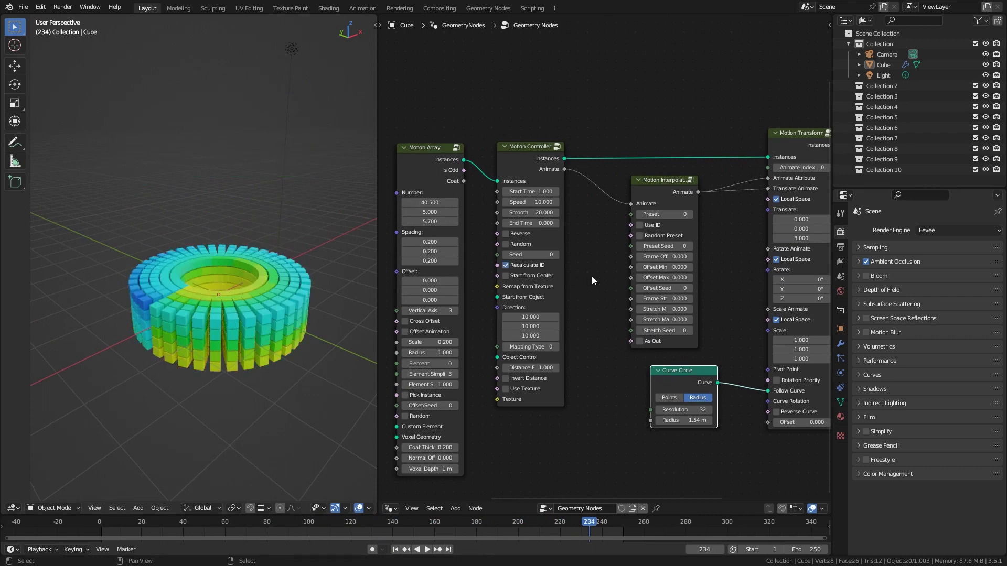
pyautogui.hotkey('shift', 'Left')
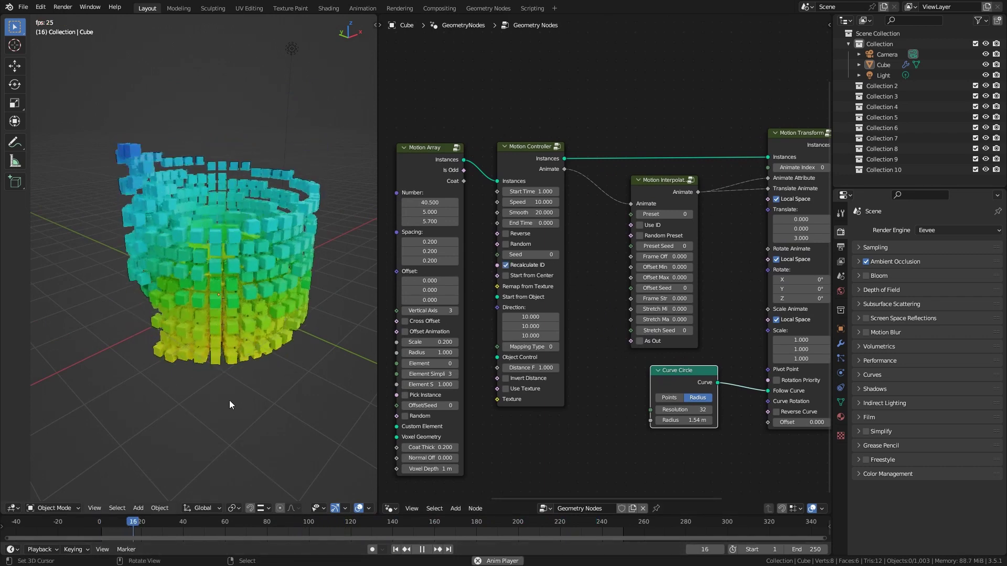
# - Connect Motion Interpolation's Animate output to Rotate Animate in Motion Transform, with Rotate X at 180° and interpolation Preset 5
pyautogui.press('space')
pyautogui.hscroll(2, 624, 291)
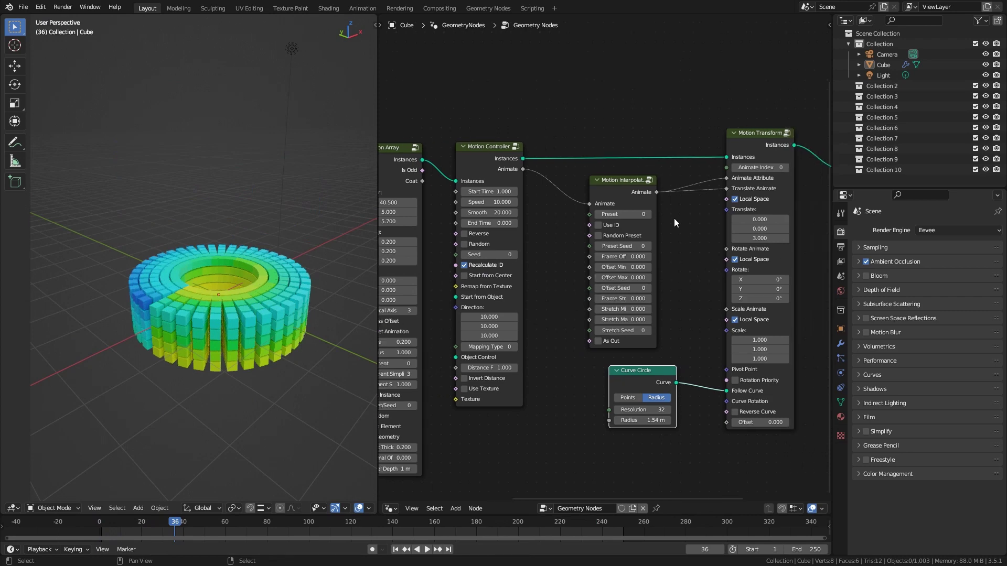
pyautogui.moveTo(656, 193); pyautogui.dragTo(727, 249)
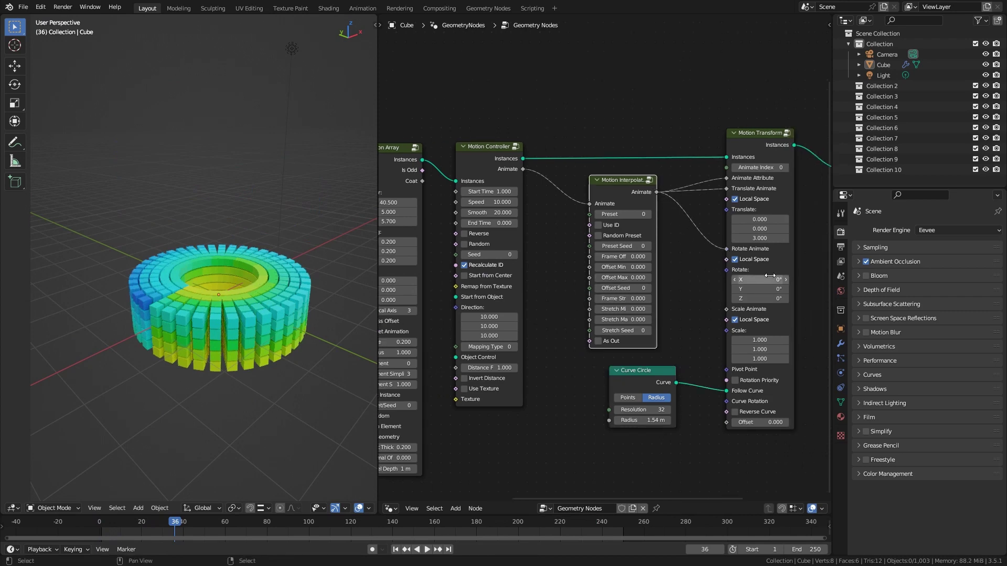
pyautogui.click(769, 279)
pyautogui.hotkey('shift', 'Left')
pyautogui.press('space')
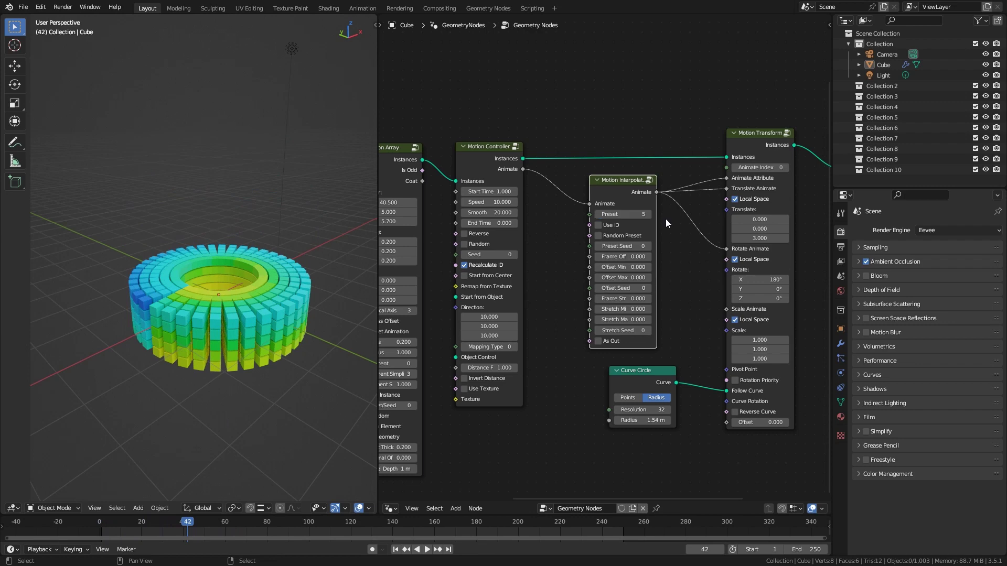
# - Move the Motion Array node farther away from the Motion Controller node and replay the ring animation from the start
pyautogui.moveTo(550, 286); pyautogui.dragTo(674, 285, button='middle')
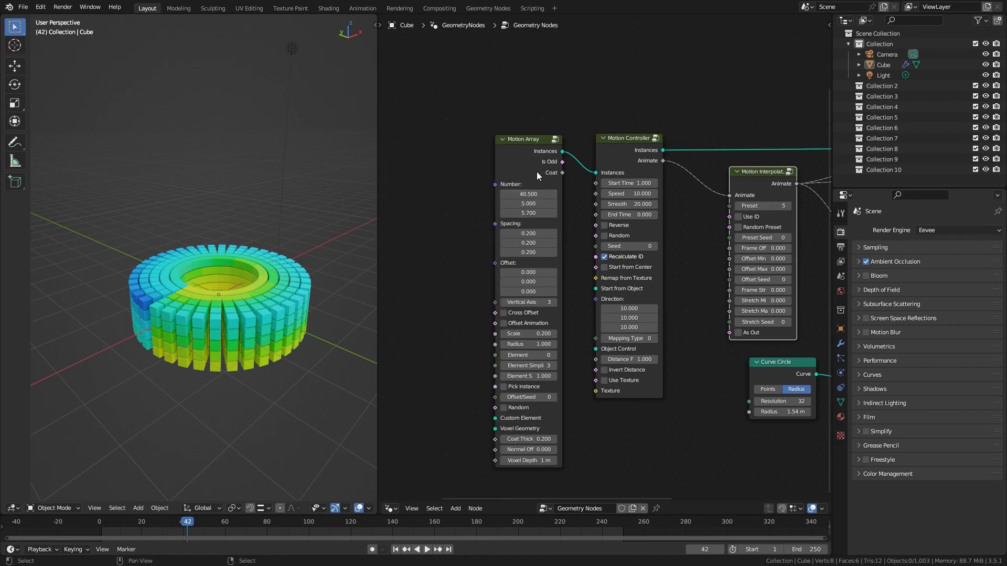
pyautogui.moveTo(537, 171); pyautogui.dragTo(436, 163)
pyautogui.moveTo(189, 527); pyautogui.dragTo(100, 525)
pyautogui.press('space')
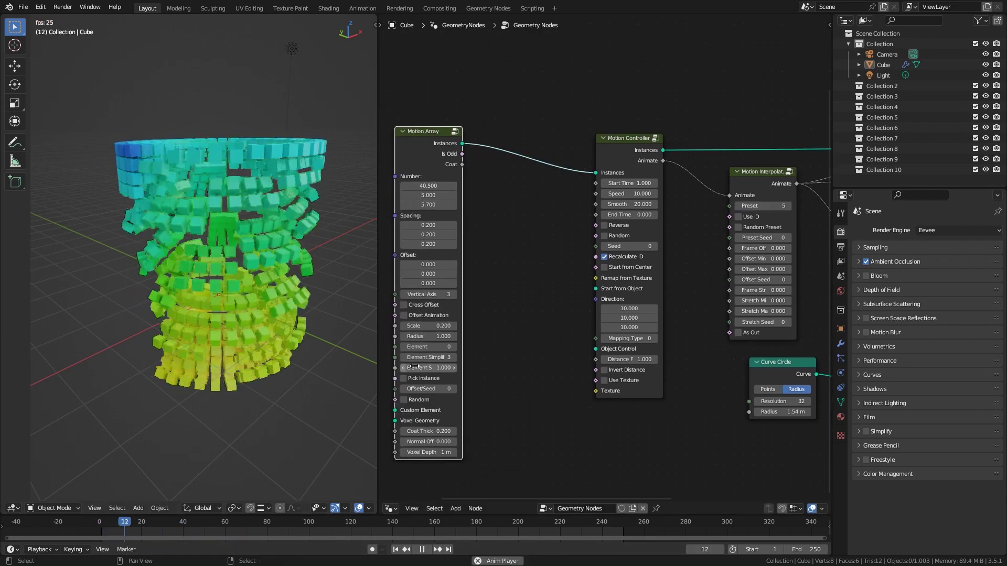
pyautogui.press('space')
# - Set all three Direction values in the Motion Controller node to 50 and replay the animation
pyautogui.click(629, 308)
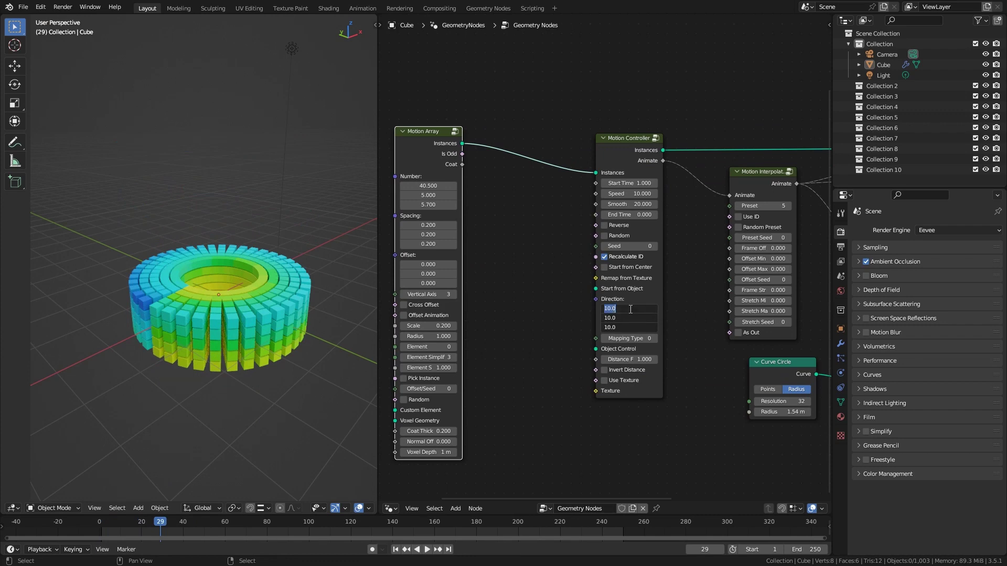
pyautogui.write('50')
pyautogui.press('Return')
pyautogui.press('space')
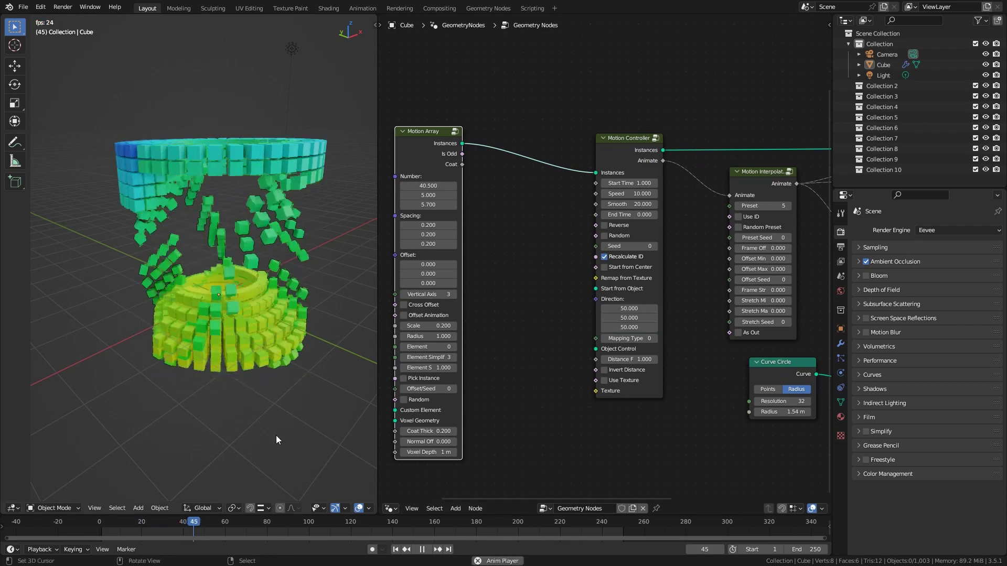
pyautogui.hotkey('shift', 'Left')
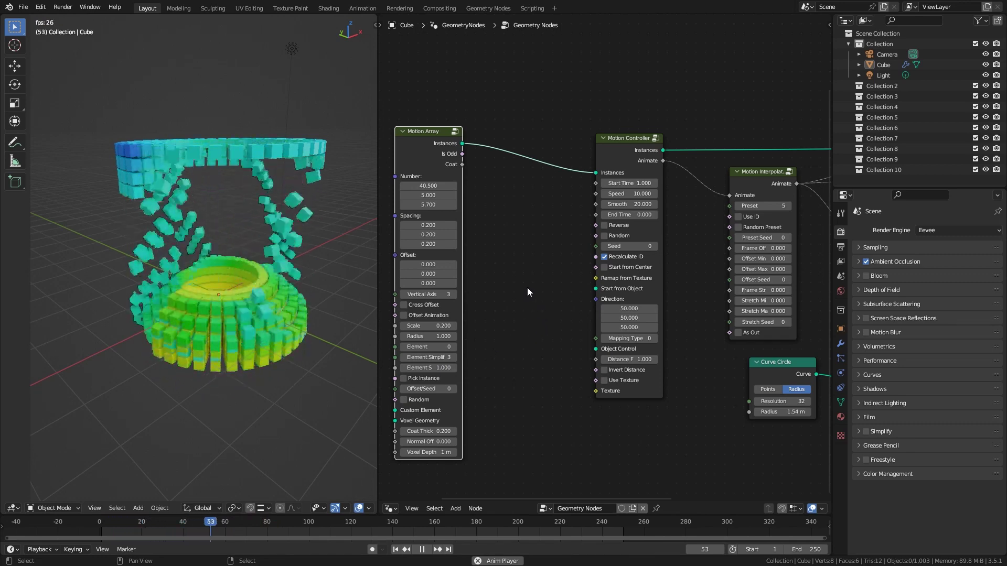
pyautogui.moveTo(508, 280); pyautogui.dragTo(514, 295, button='middle')
pyautogui.press('space')
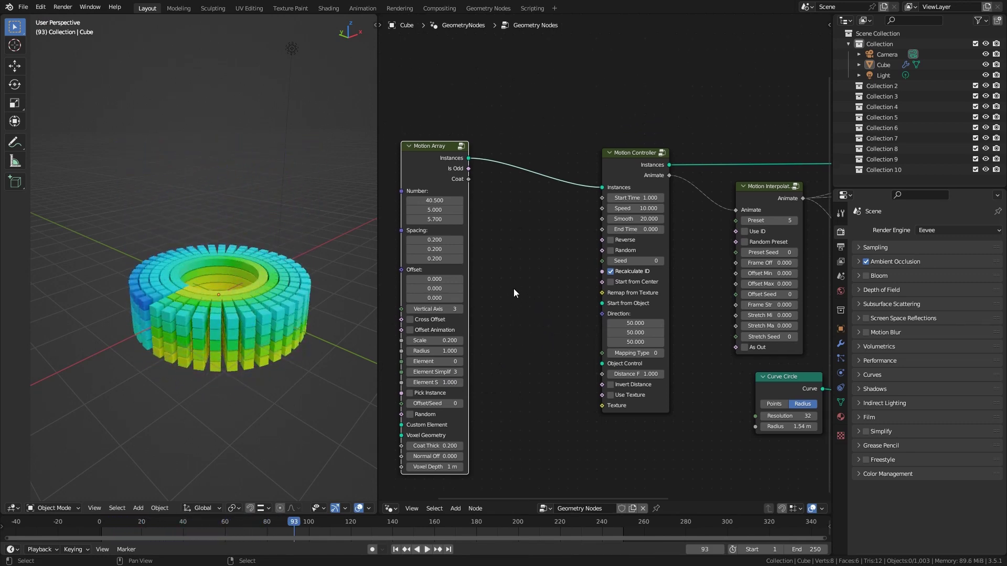
# - Add a Magic Texture node beside the Motion Controller and connect its Color output to Remap from Texture
pyautogui.hotkey('shift', 'a')
pyautogui.moveTo(518, 270)
pyautogui.moveTo(483, 338)
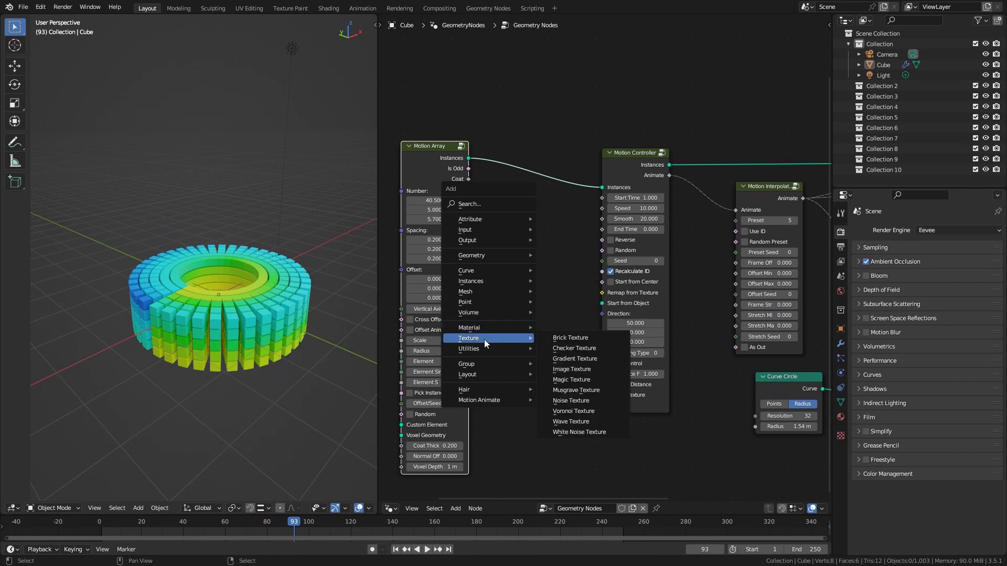
pyautogui.click(571, 380)
pyautogui.click(586, 311)
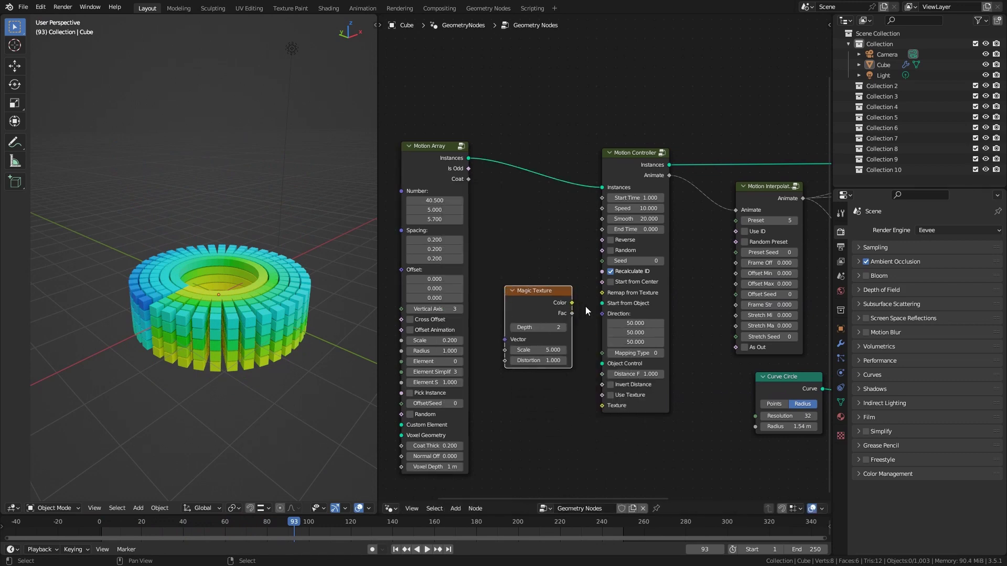
pyautogui.moveTo(608, 301); pyautogui.dragTo(602, 292)
pyautogui.moveTo(215, 293); pyautogui.dragTo(235, 306, button='middle')
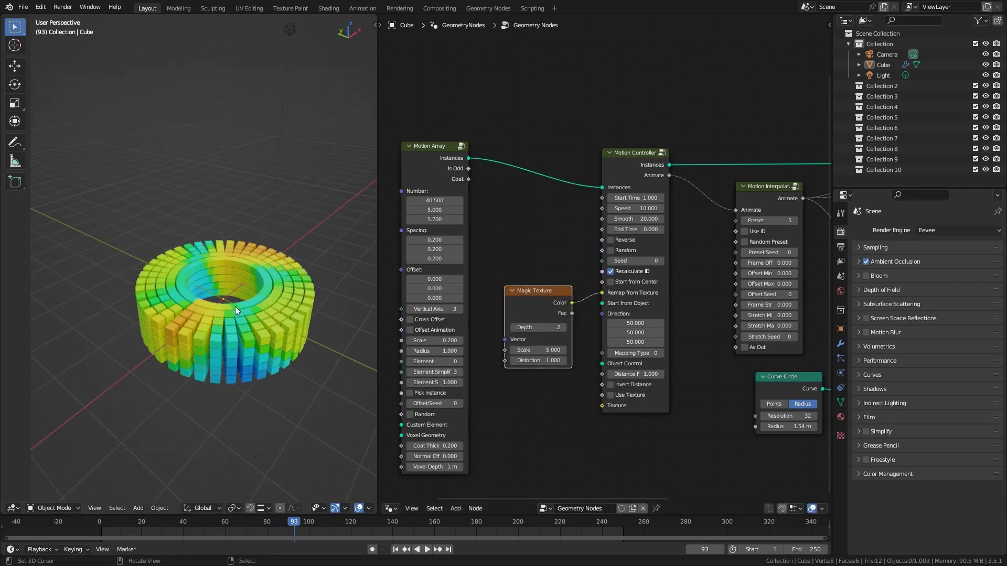
# - Play the texture-remapped ring animation from the start and view it from another angle
pyautogui.moveTo(300, 521); pyautogui.dragTo(74, 524)
pyautogui.press('space')
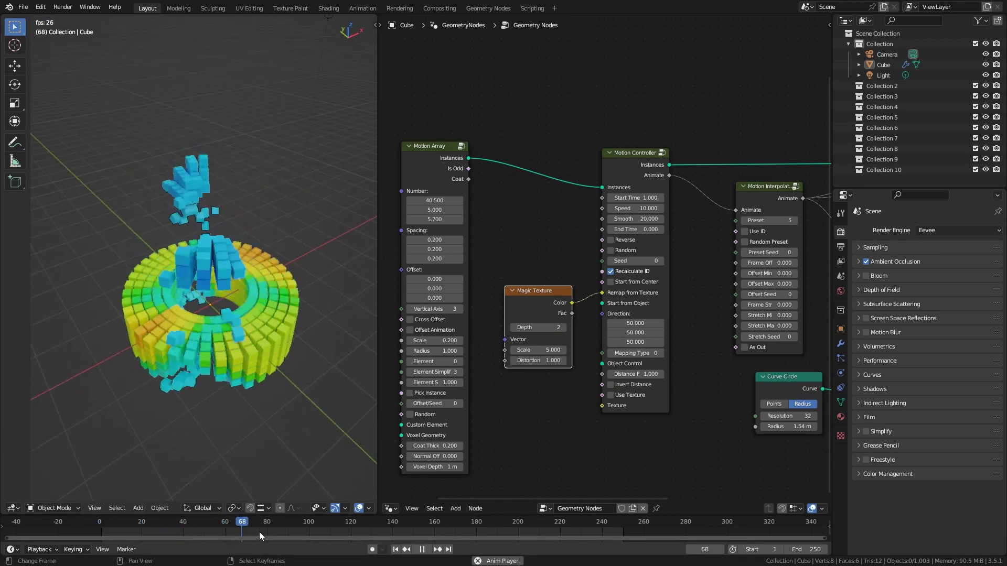
pyautogui.moveTo(266, 523); pyautogui.dragTo(128, 526)
pyautogui.moveTo(223, 411); pyautogui.dragTo(260, 383, button='middle')
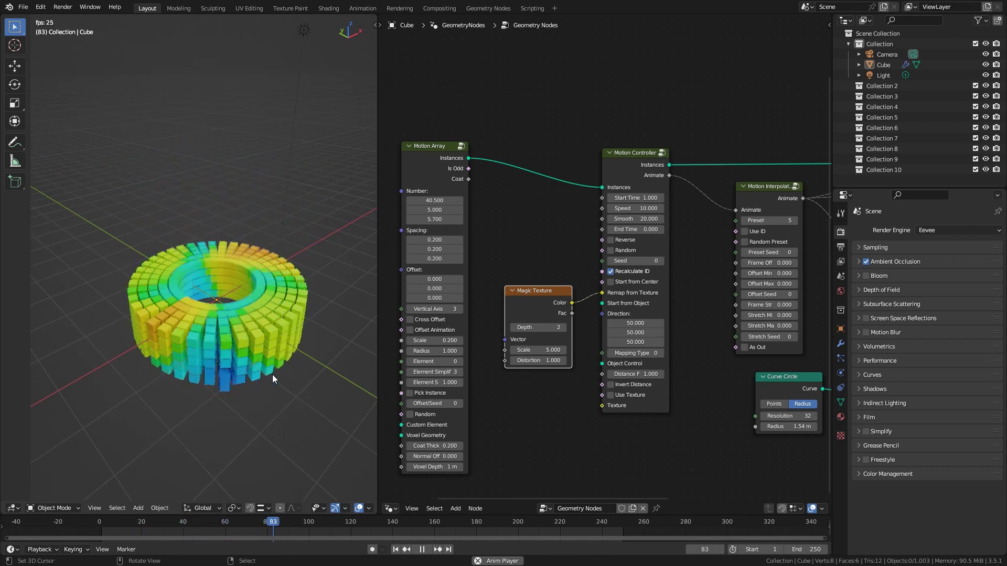
pyautogui.press('space')
# - Set the Magic Texture's Scale to 3.45 and replay the animation from the start
pyautogui.moveTo(550, 347); pyautogui.dragTo(492, 347)
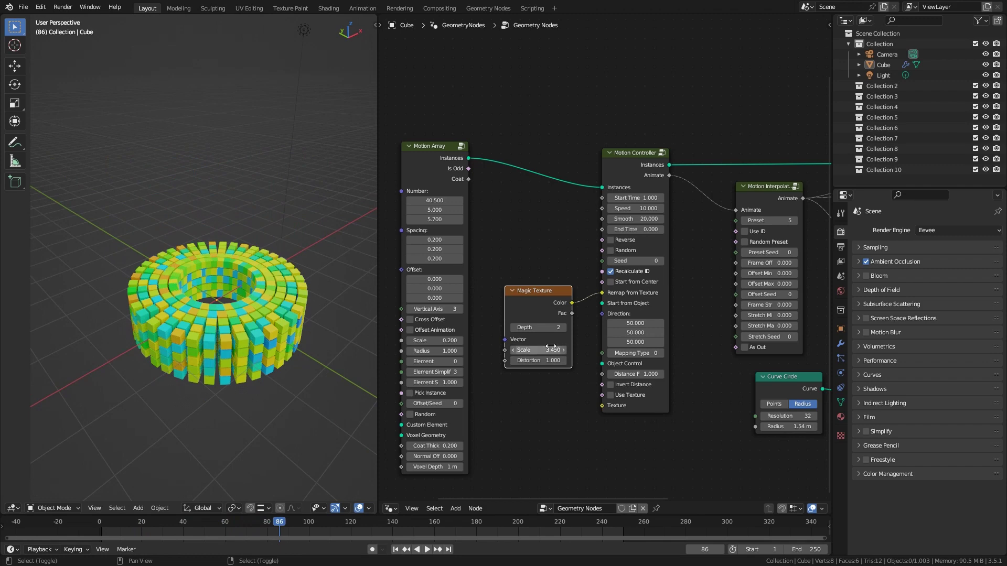
pyautogui.moveTo(176, 522); pyautogui.dragTo(91, 524)
pyautogui.press('space')
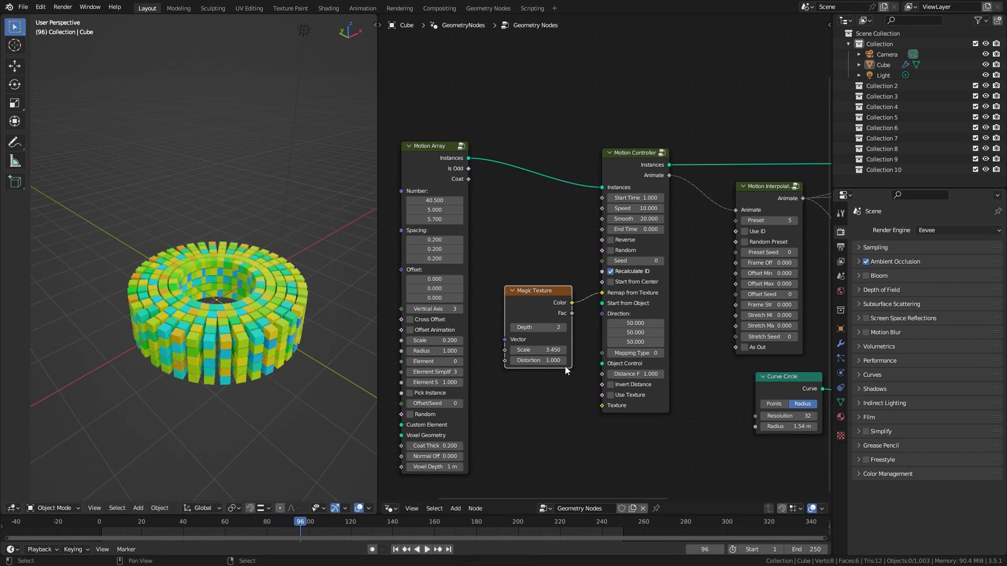
# - Set the Magic Texture's Scale to 4.23 and preview the ring animation from the start
pyautogui.moveTo(540, 350); pyautogui.dragTo(558, 350)
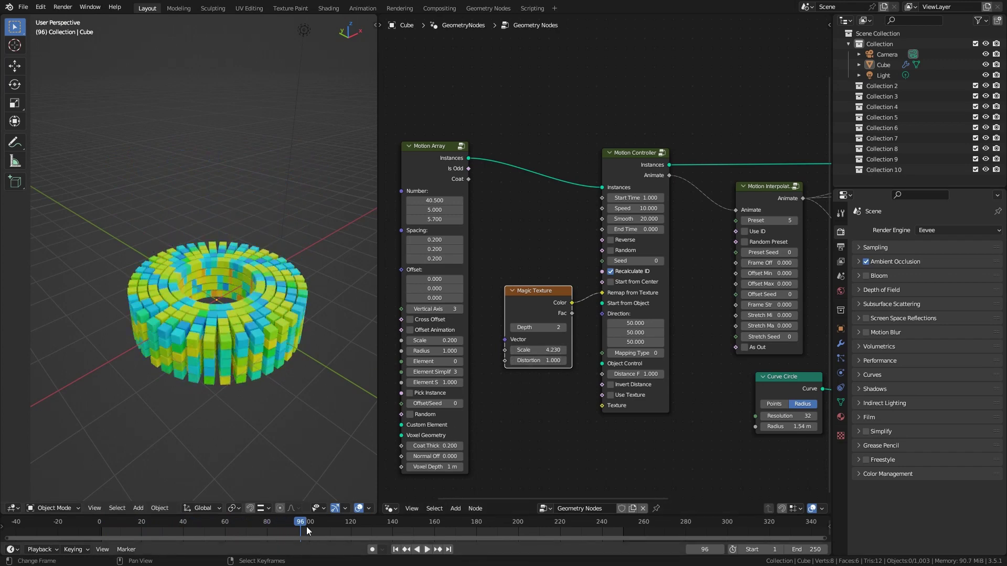
pyautogui.hotkey('shift', 'Left')
pyautogui.press('space')
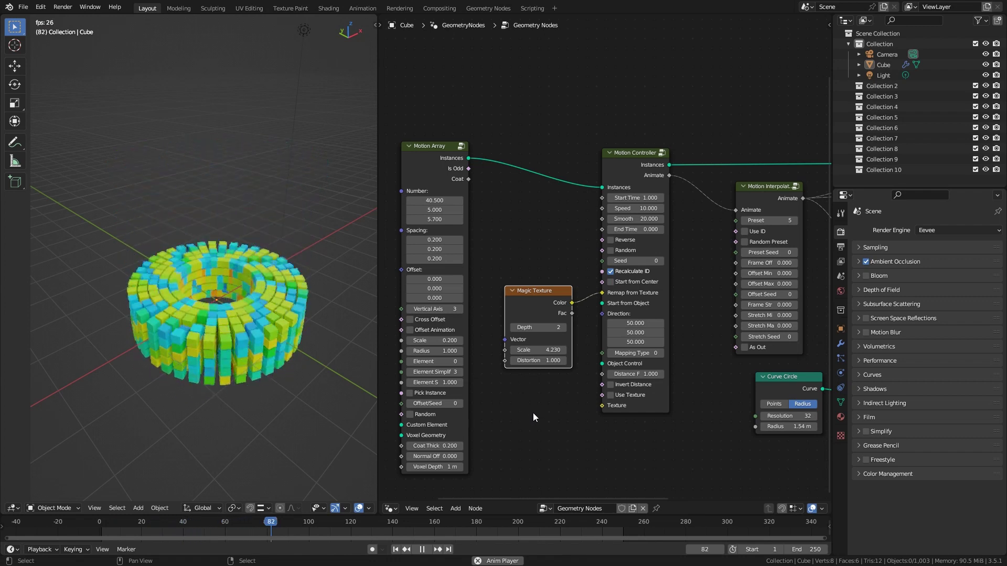
pyautogui.press('space')
# - Set the Magic Texture's Scale to 5.27 and replay the ring animation
pyautogui.moveTo(534, 349); pyautogui.dragTo(560, 350)
pyautogui.moveTo(295, 525); pyautogui.dragTo(77, 520)
pyautogui.press('space')
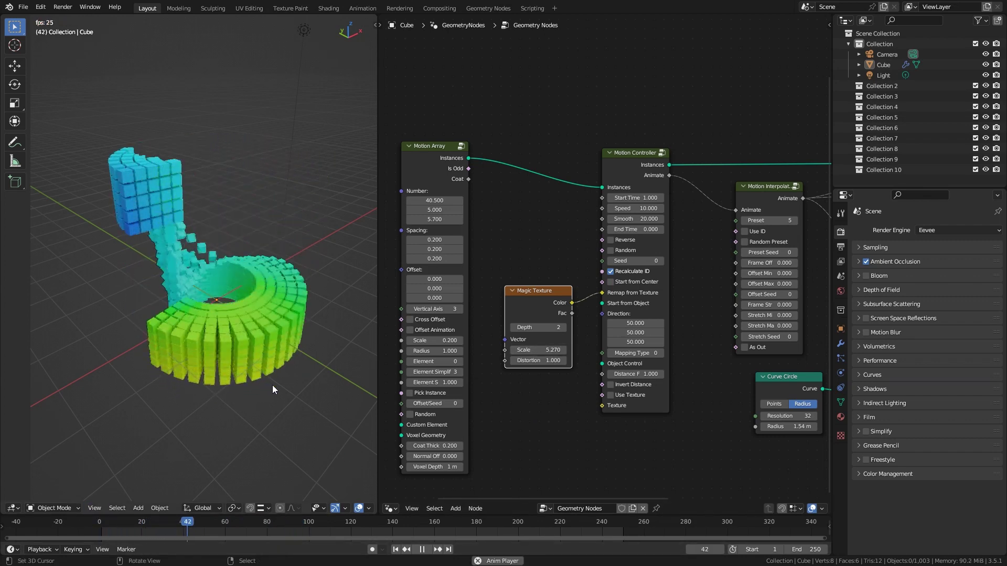
pyautogui.hotkey('shift', 'Left')
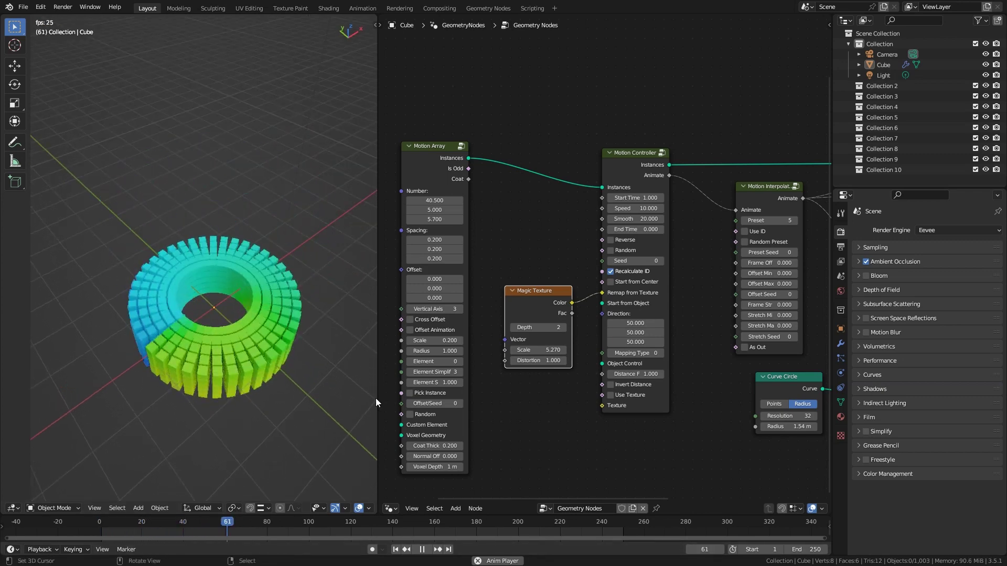
# - Set the Magic Texture's Scale to 7.51 and play the animation again from the start
pyautogui.moveTo(538, 350); pyautogui.dragTo(647, 350)
pyautogui.moveTo(268, 381); pyautogui.dragTo(283, 451, button='middle')
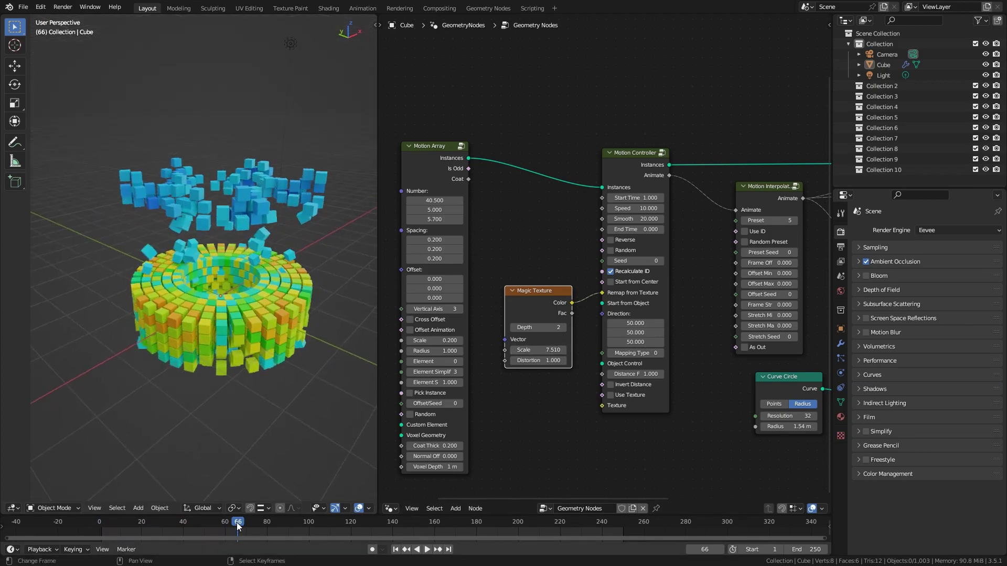
pyautogui.hotkey('shift', 'Left')
pyautogui.press('space')
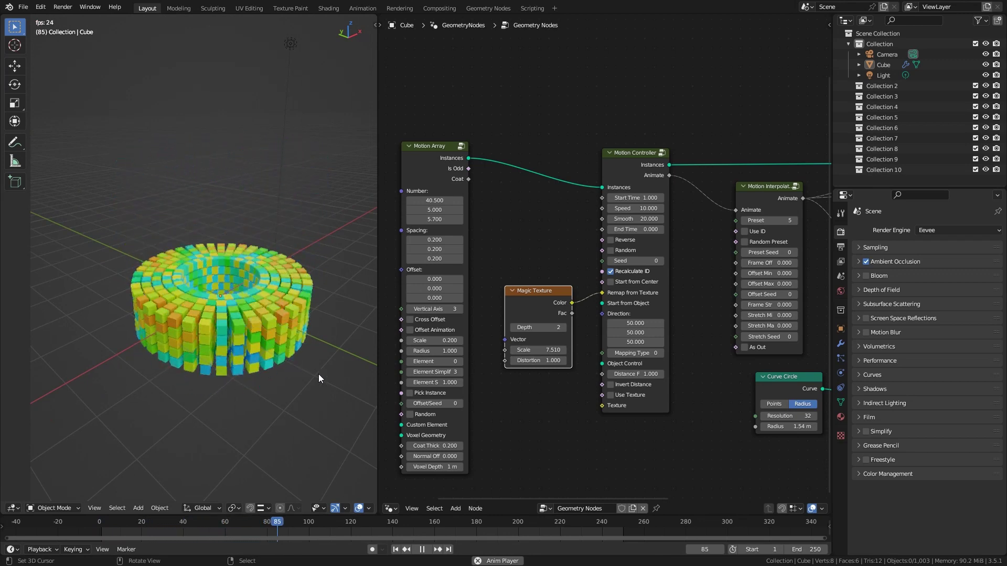
pyautogui.press('space')
# - Set the Magic Texture's Scale to 10.29 and play the ring animation twice from the start
pyautogui.moveTo(539, 350); pyautogui.dragTo(569, 350)
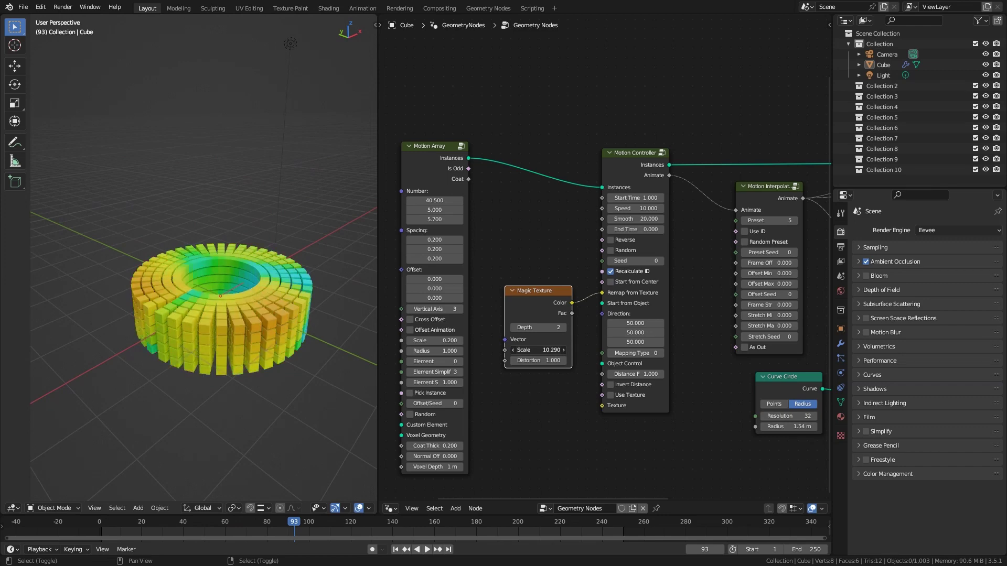
pyautogui.hotkey('shift', 'Left')
pyautogui.press('space')
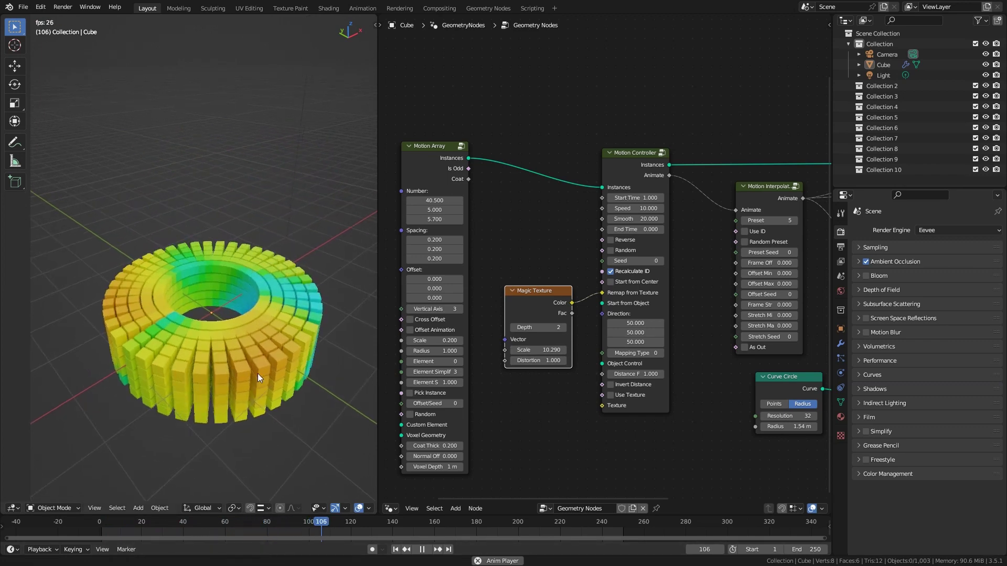
pyautogui.hotkey('shift', 'Left')
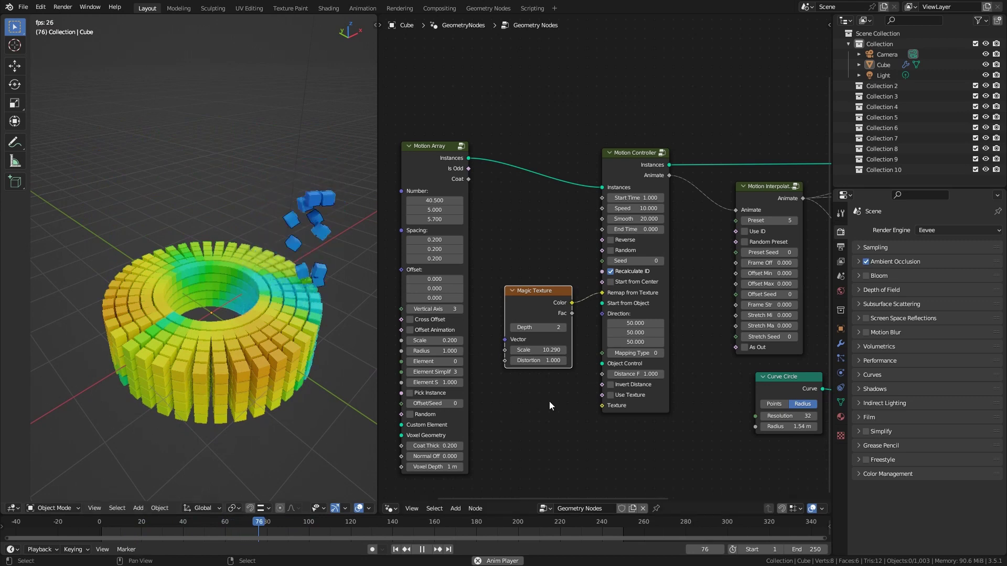
pyautogui.press('space')
# - Set the Magic Texture's Scale to 13.07 and replay the ring animation from the start
pyautogui.moveTo(538, 350); pyautogui.dragTo(587, 349)
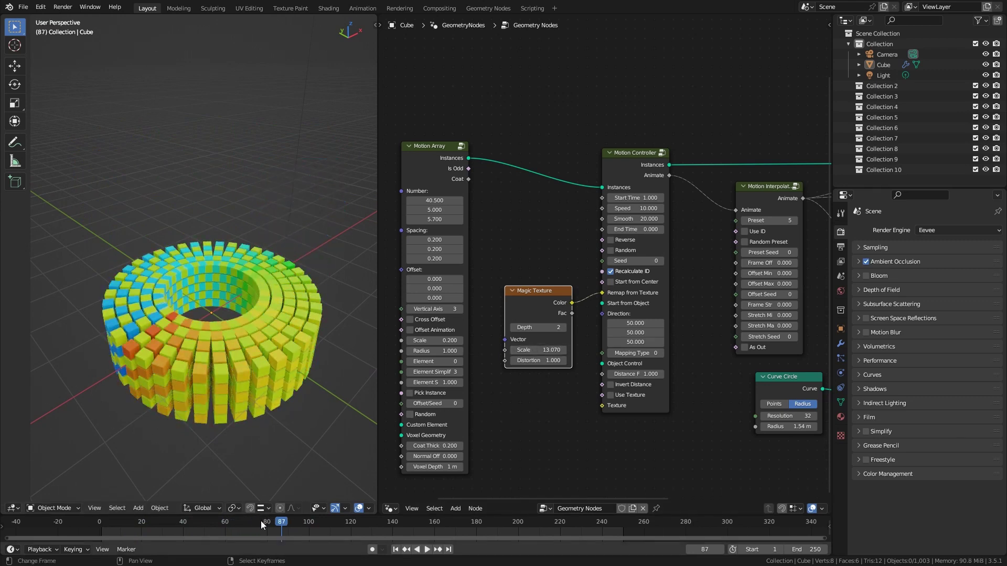
pyautogui.moveTo(261, 525); pyautogui.dragTo(68, 521)
pyautogui.press('space')
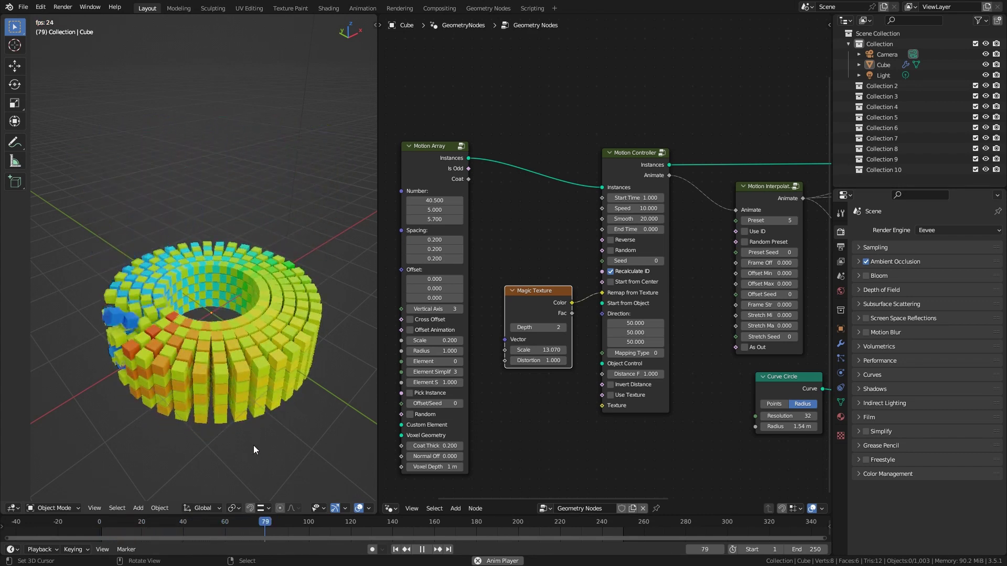
pyautogui.click(122, 526)
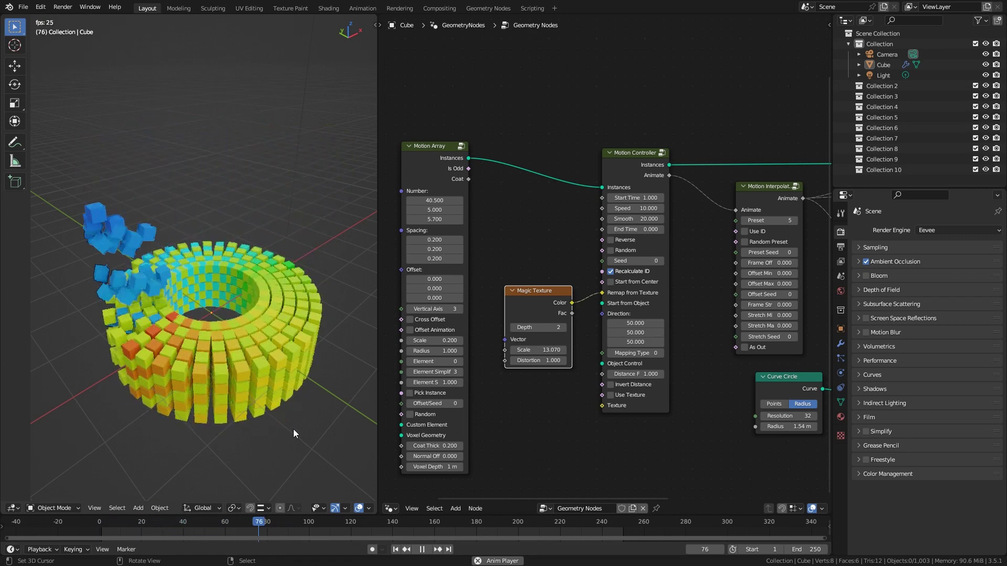
pyautogui.press('space')
# - Set the Magic Texture's Scale to 13.26 and preview the animation from the start
pyautogui.moveTo(545, 352); pyautogui.dragTo(558, 353)
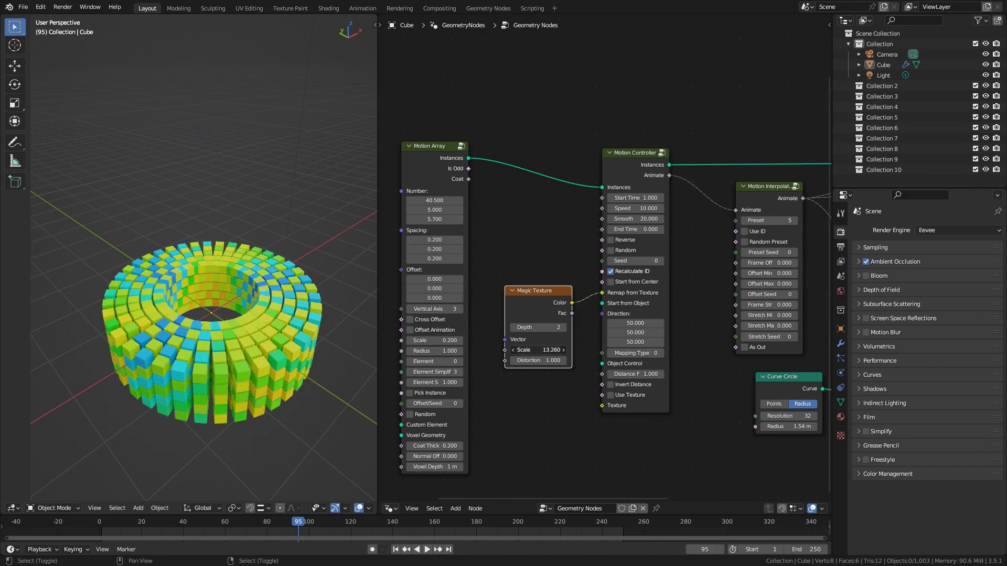
pyautogui.moveTo(276, 522); pyautogui.dragTo(60, 521)
pyautogui.press('space')
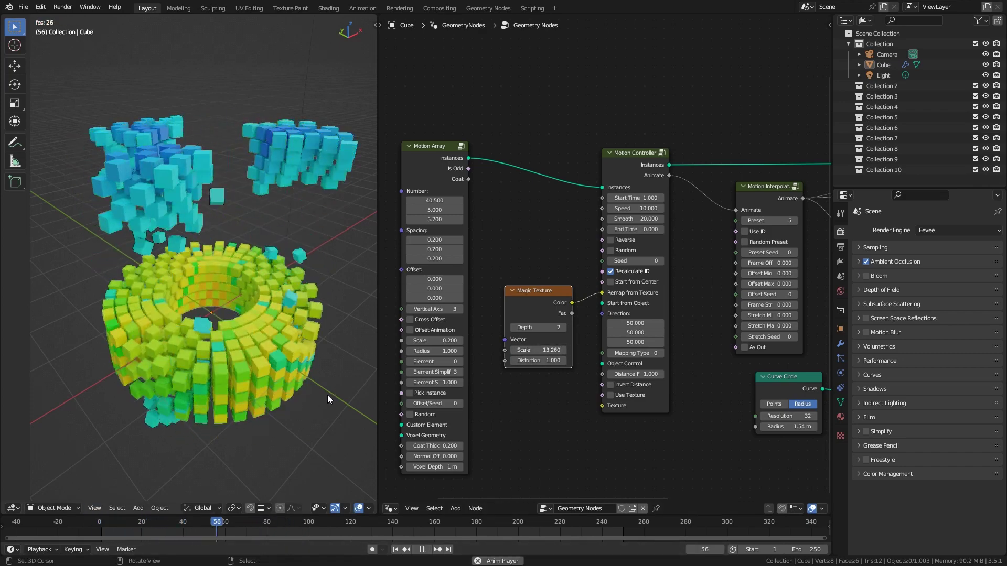
pyautogui.press('space')
# - Set the Magic Texture's Scale to 15.34 and preview the ring animation from the first frames
pyautogui.moveTo(550, 352); pyautogui.dragTo(609, 352)
pyautogui.click(56, 524)
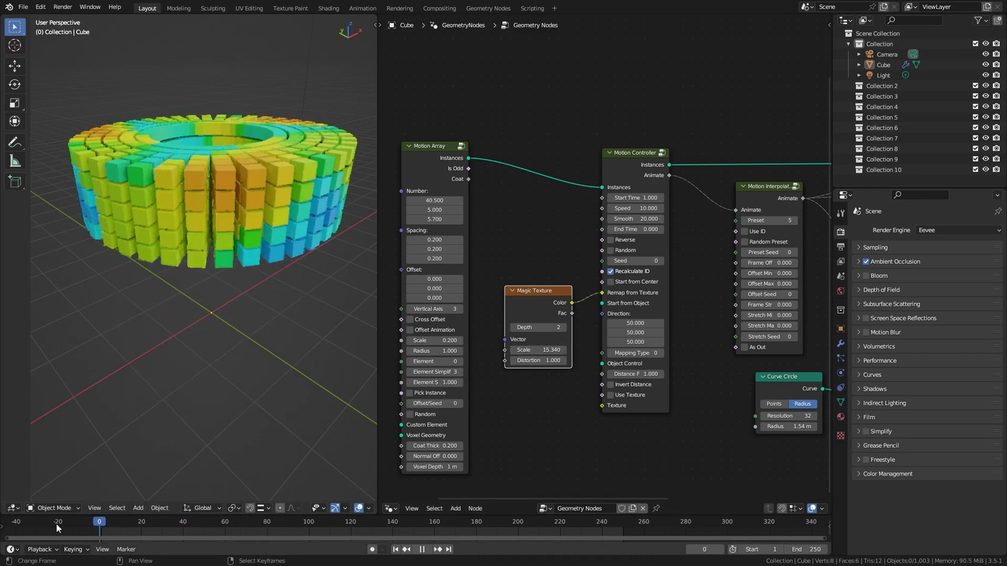
pyautogui.press('space')
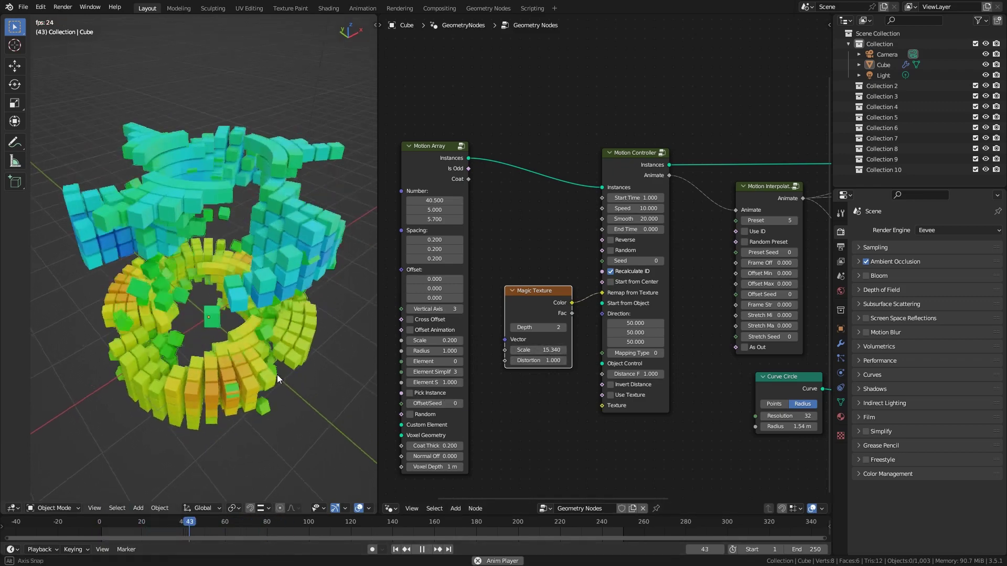
pyautogui.press('space')
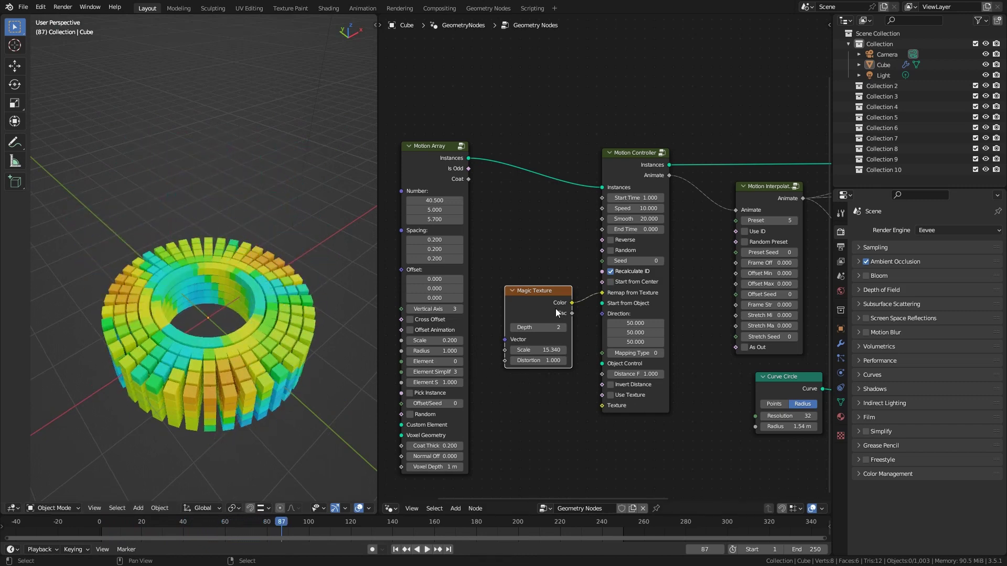
# - Delete the Magic Texture node and place a Wave Texture node between the Motion Array and Motion Controller nodes
pyautogui.press('x')
pyautogui.hotkey('shift', 'a')
pyautogui.moveTo(536, 279)
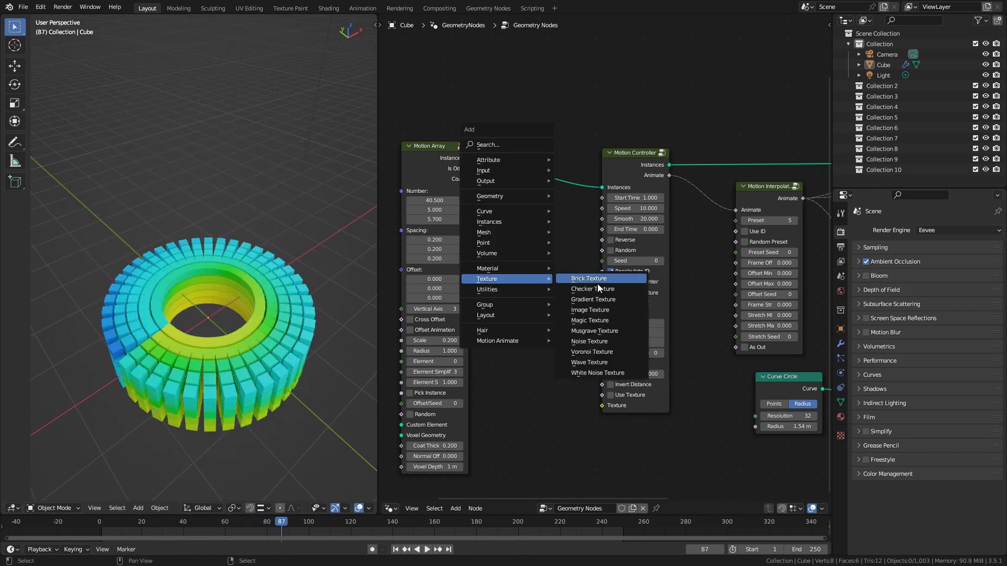
pyautogui.click(602, 362)
pyautogui.click(475, 271)
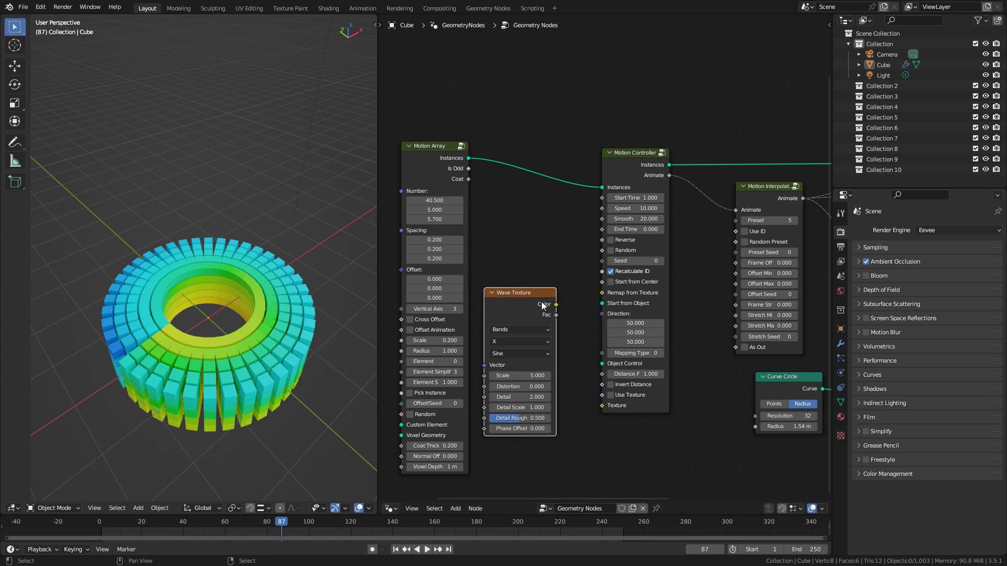
# - Connect the Wave Texture's Color output to the Motion Controller's Remap from Texture input and preview the animation from the start
pyautogui.moveTo(556, 304); pyautogui.dragTo(603, 297)
pyautogui.moveTo(509, 306); pyautogui.dragTo(526, 283)
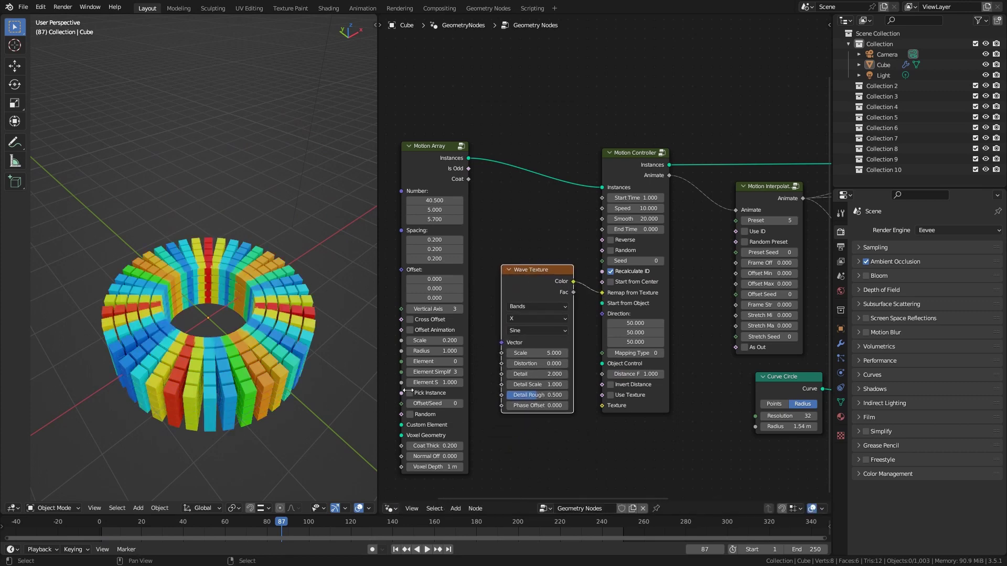
pyautogui.moveTo(271, 522); pyautogui.dragTo(71, 524)
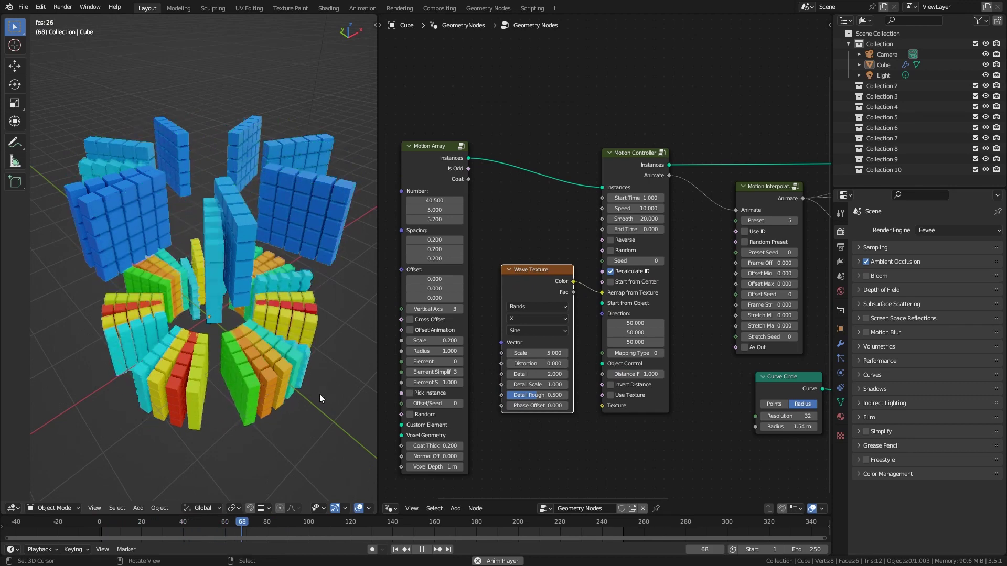
pyautogui.press('space')
# - Set the Wave Texture's Scale to 3.170 and Distortion to 7.000, and replay the animation from the start
pyautogui.moveTo(550, 353); pyautogui.dragTo(577, 364)
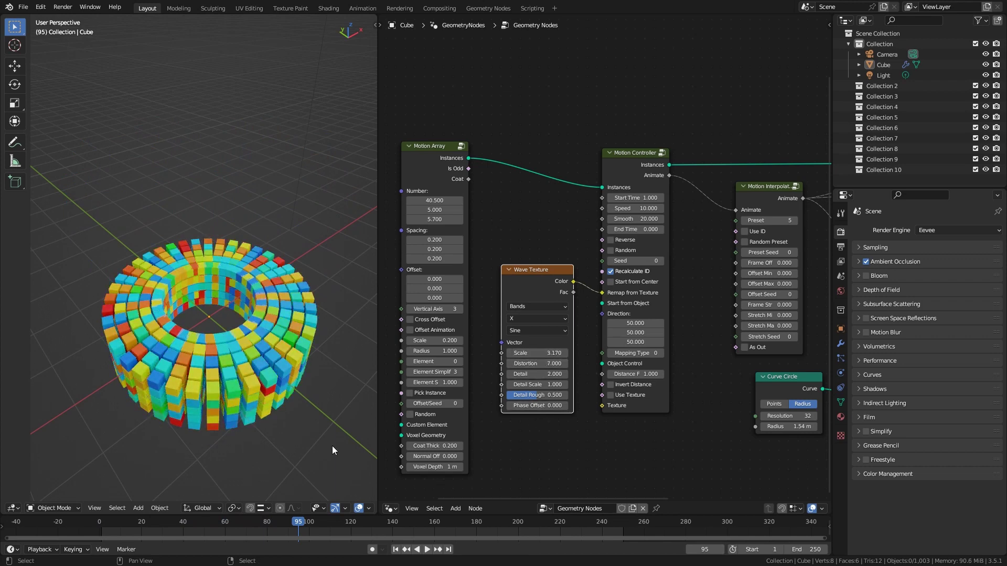
pyautogui.moveTo(294, 522); pyautogui.dragTo(40, 524)
pyautogui.press('space')
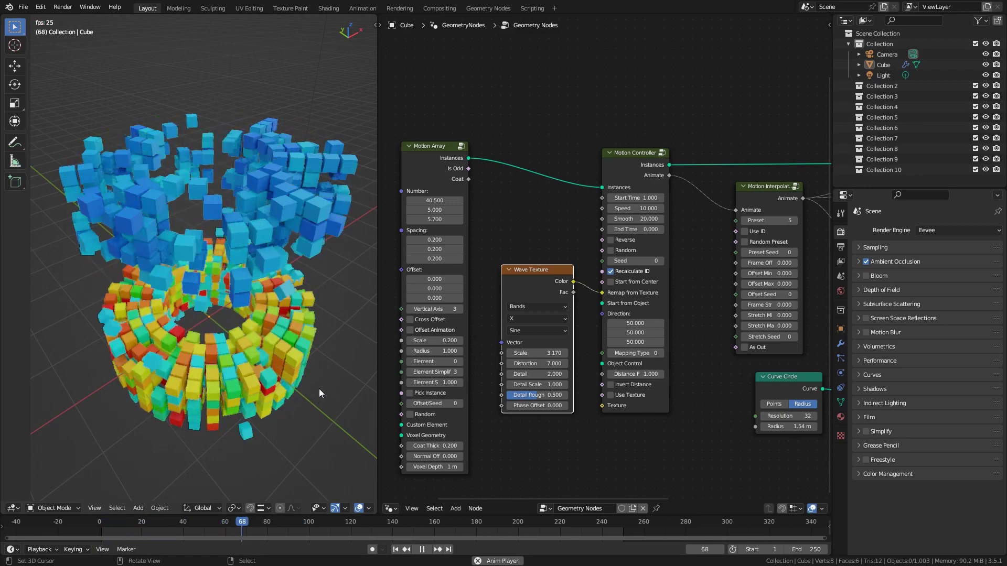
pyautogui.press('space')
# - Set the Wave Texture's Distortion to 1.430 and replay the ring animation from the start
pyautogui.moveTo(541, 363); pyautogui.dragTo(473, 363)
pyautogui.hotkey('shift', 'Left')
pyautogui.press('space')
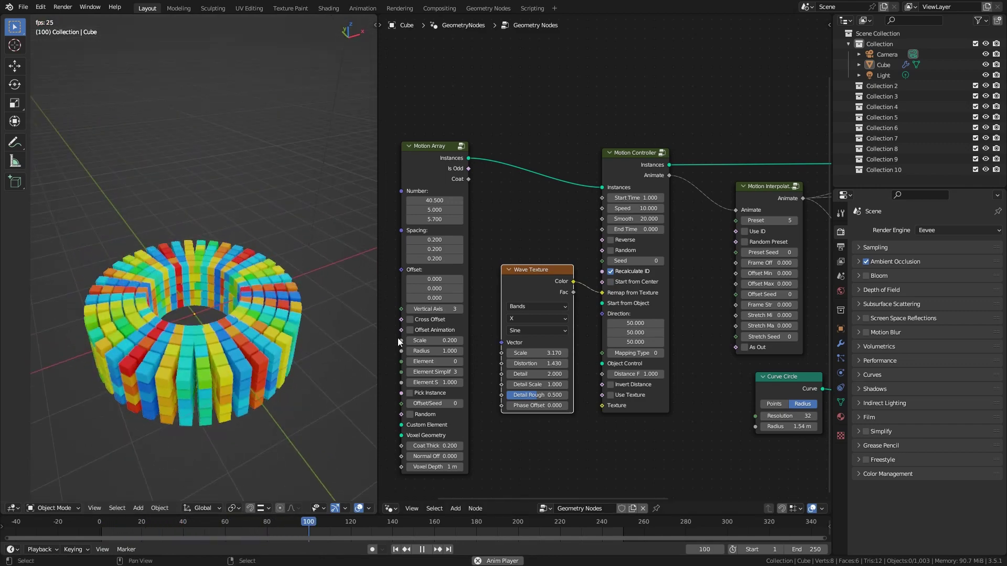
pyautogui.press('space')
# - Set the Wave Texture's bands direction to Y and preview the animation from the start
pyautogui.click(553, 319)
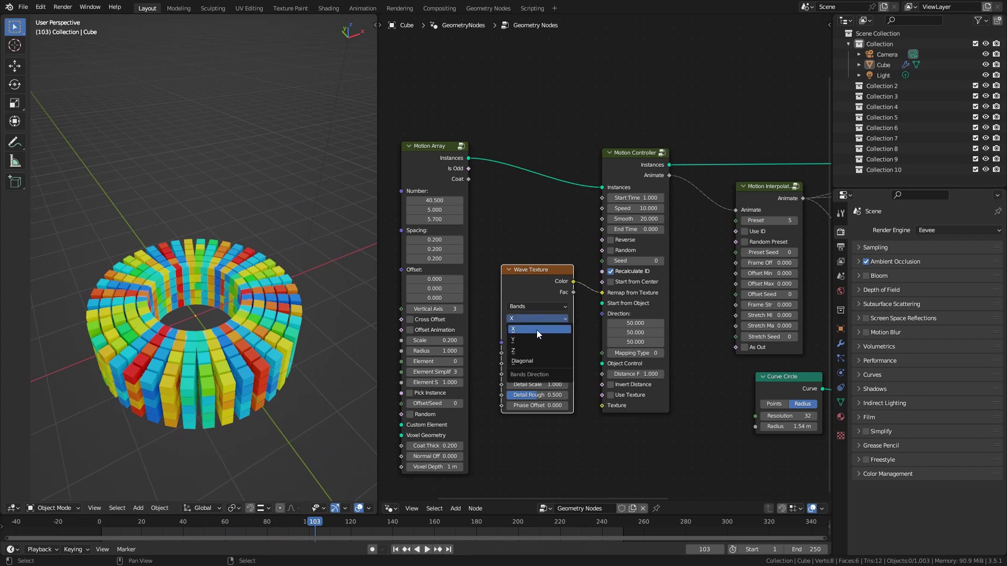
pyautogui.click(534, 337)
pyautogui.moveTo(308, 524); pyautogui.dragTo(100, 509)
pyautogui.press('space')
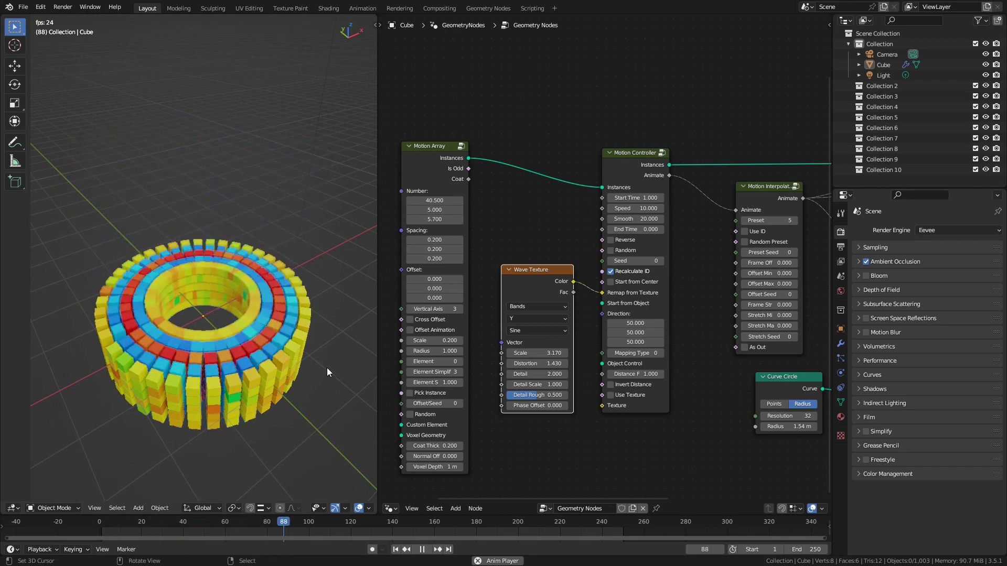
pyautogui.press('space')
# - Set the Wave Texture's bands direction to Z and preview the animation from the start
pyautogui.click(542, 319)
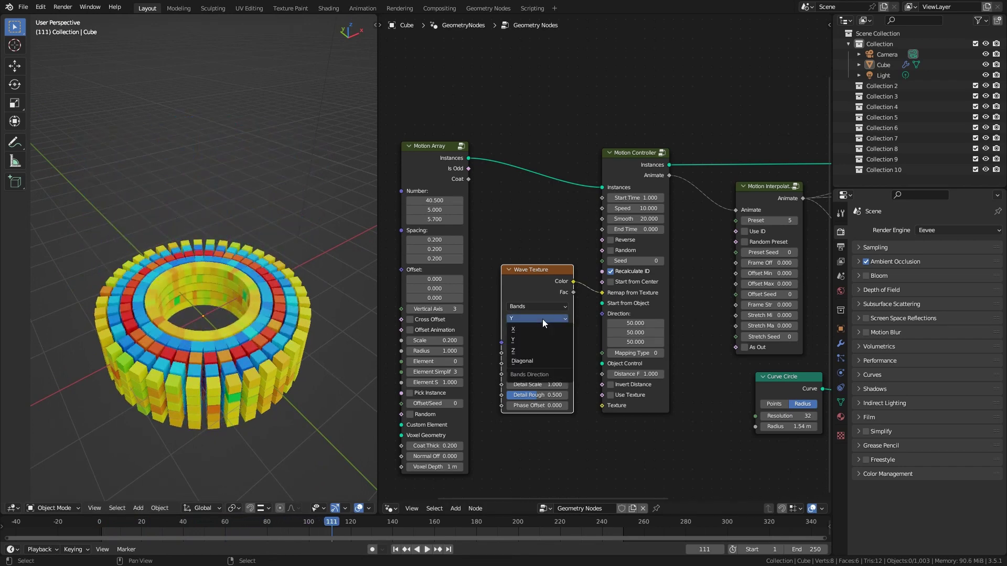
pyautogui.click(527, 347)
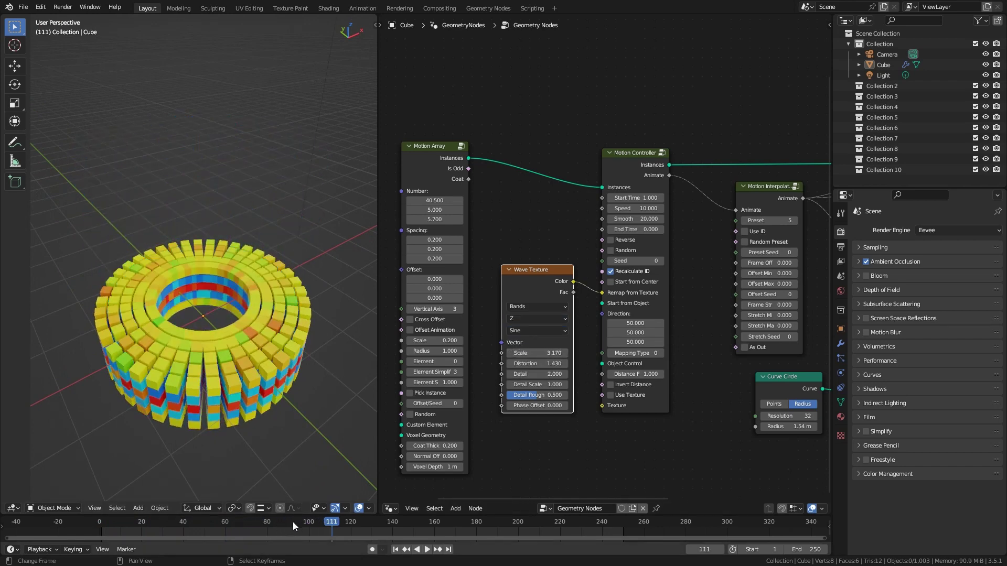
pyautogui.moveTo(293, 521); pyautogui.dragTo(97, 491)
pyautogui.press('space')
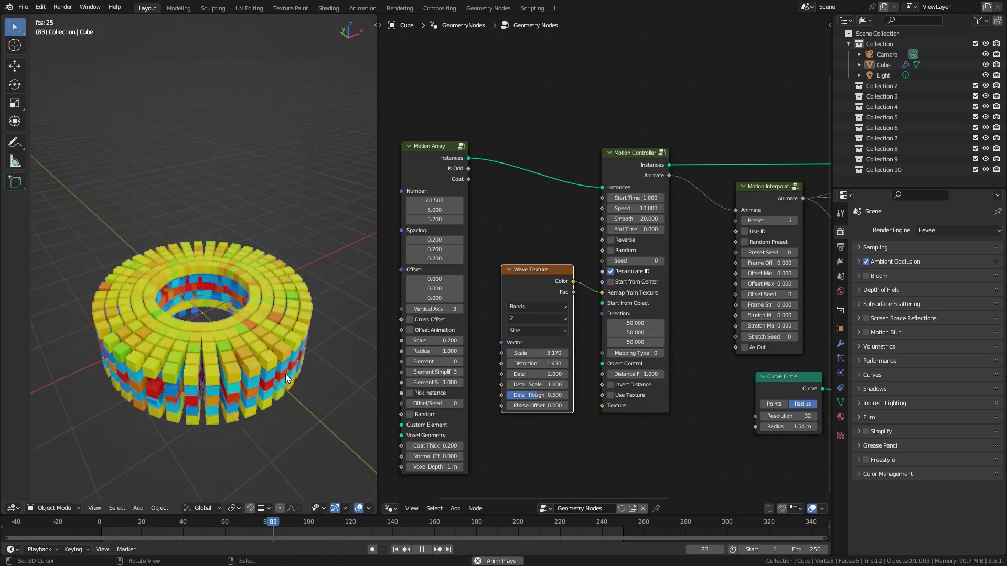
pyautogui.press('space')
# - Replace the Wave Texture node with a Gradient Texture whose Color output feeds the Motion Controller's Remap from Texture input
pyautogui.press('x')
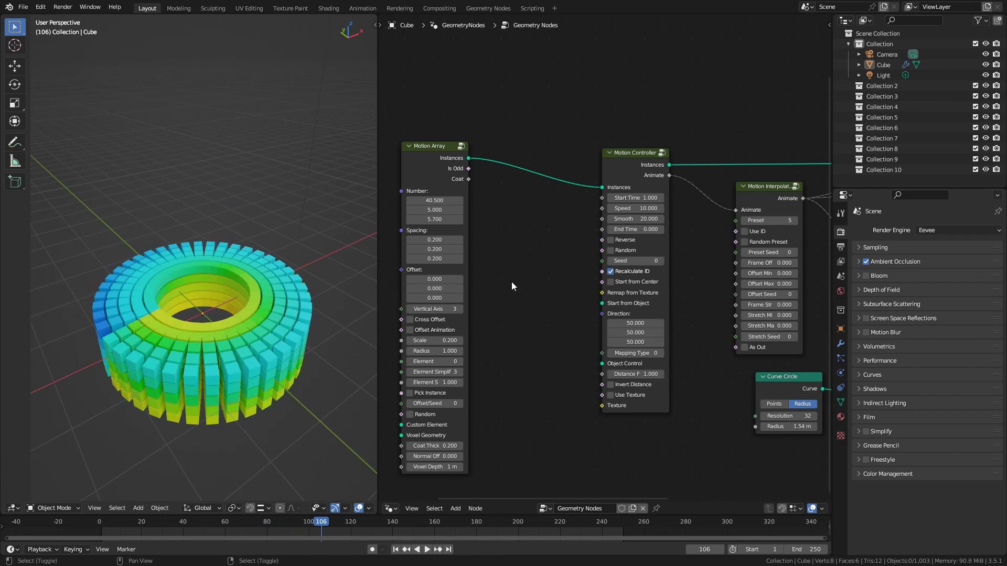
pyautogui.hotkey('shift', 'a')
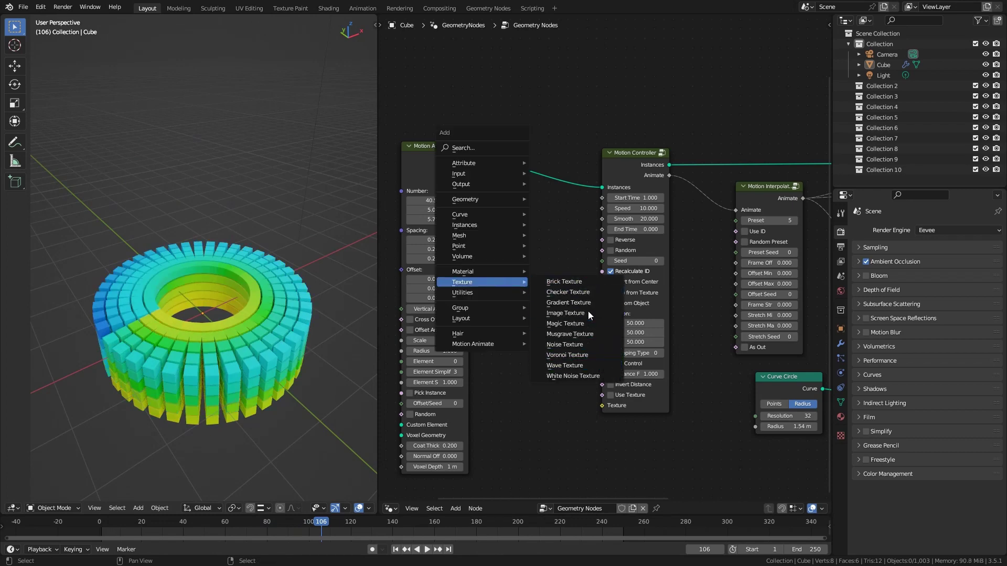
pyautogui.click(577, 303)
pyautogui.click(584, 326)
pyautogui.moveTo(576, 324); pyautogui.dragTo(601, 293)
pyautogui.moveTo(526, 331); pyautogui.dragTo(519, 309)
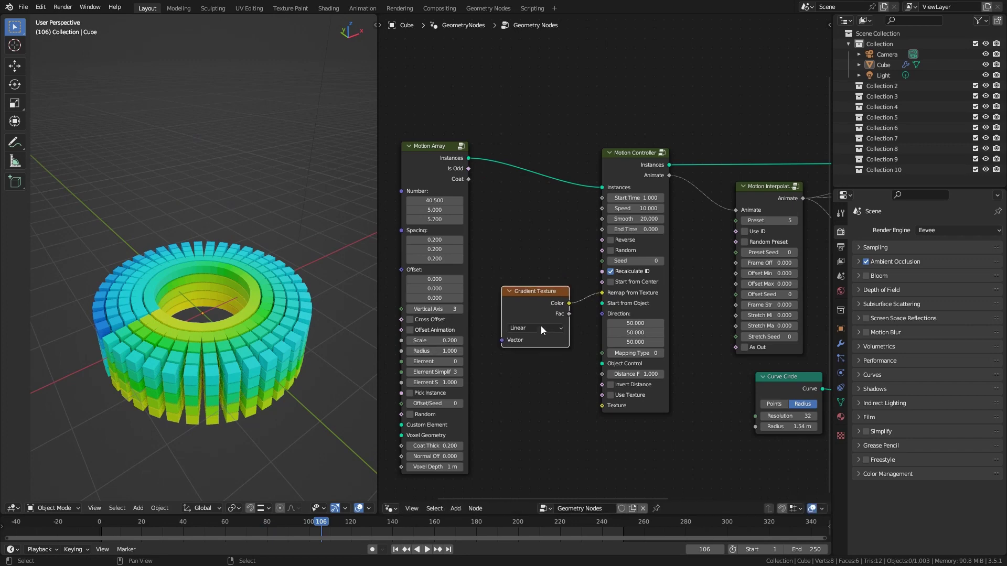
# - Set the Gradient Texture's type to Radial and play the ring animation from the start
pyautogui.click(546, 328)
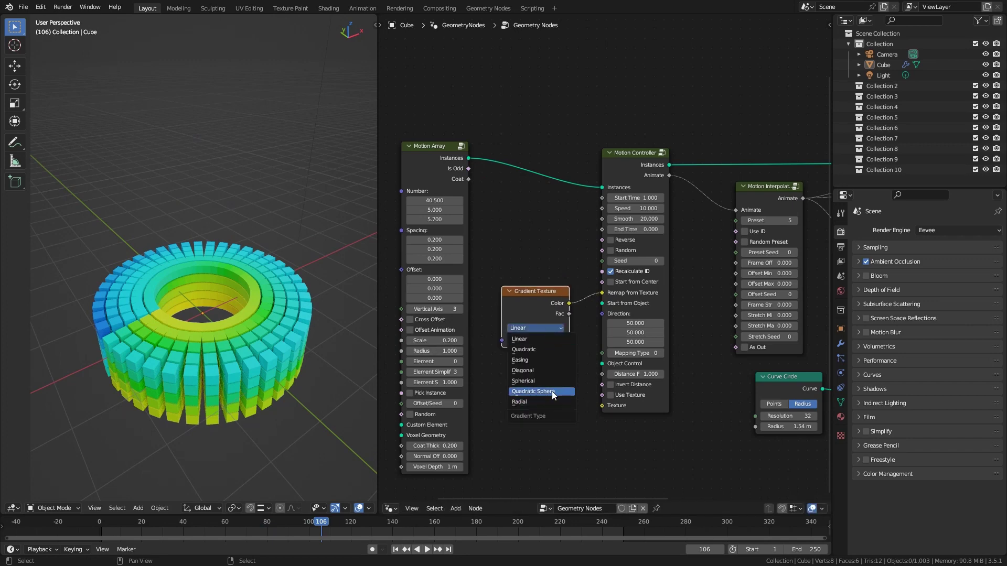
pyautogui.click(543, 401)
pyautogui.moveTo(292, 524); pyautogui.dragTo(99, 524)
pyautogui.press('space')
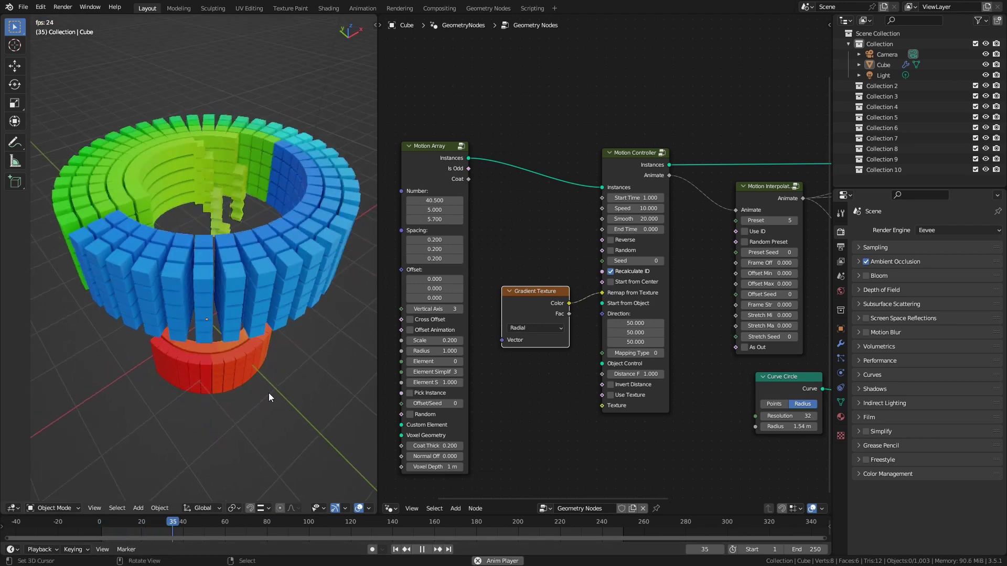
pyautogui.moveTo(269, 392); pyautogui.dragTo(291, 364, button='middle')
pyautogui.moveTo(289, 522); pyautogui.dragTo(100, 523)
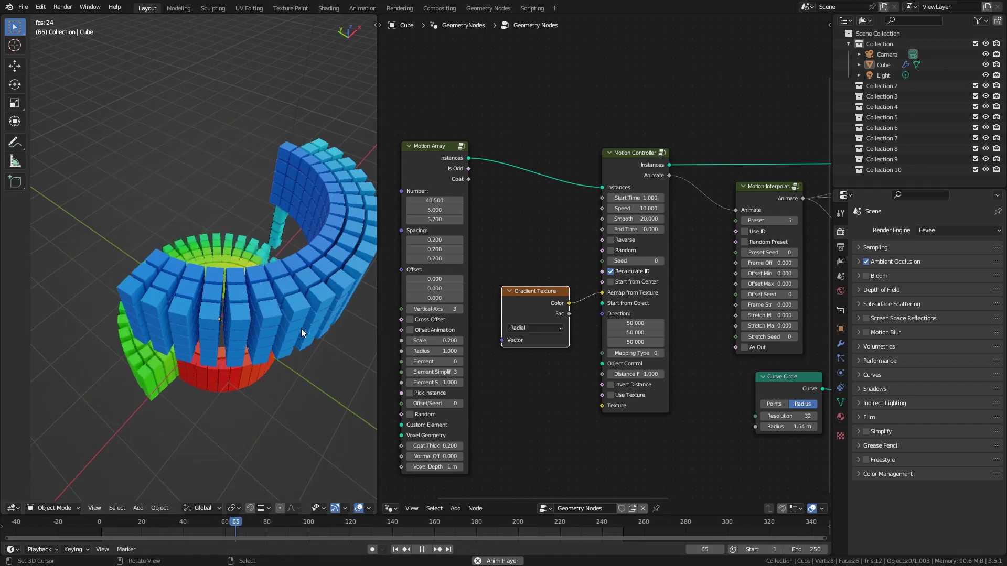
pyautogui.press('space')
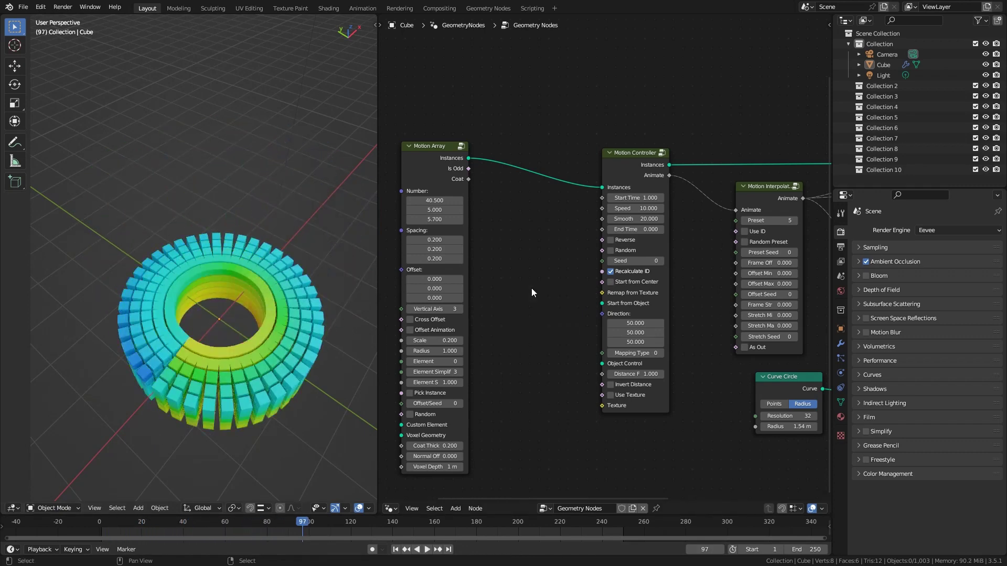
# - Add a Voronoi Texture node before the Motion Controller and connect its Color output to Remap from Texture
pyautogui.hotkey('shift', 'a')
pyautogui.moveTo(531, 288)
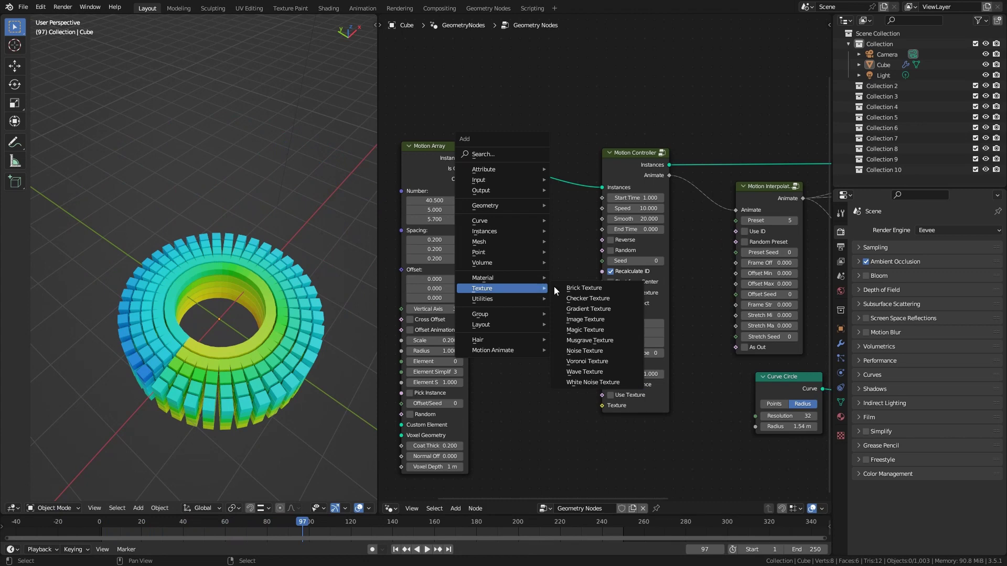
pyautogui.click(598, 361)
pyautogui.click(487, 275)
pyautogui.moveTo(557, 314); pyautogui.dragTo(602, 292)
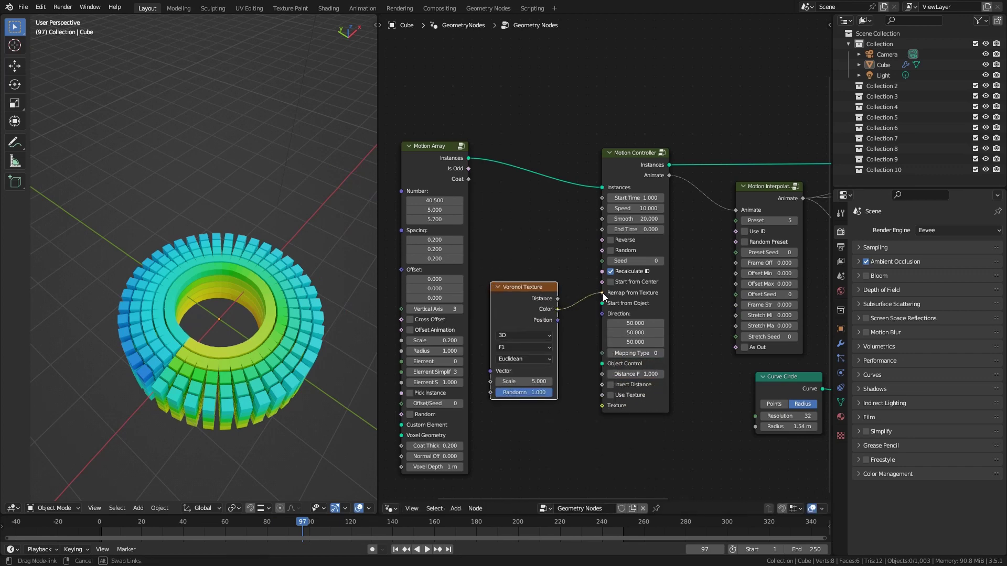
pyautogui.moveTo(511, 299); pyautogui.dragTo(538, 276)
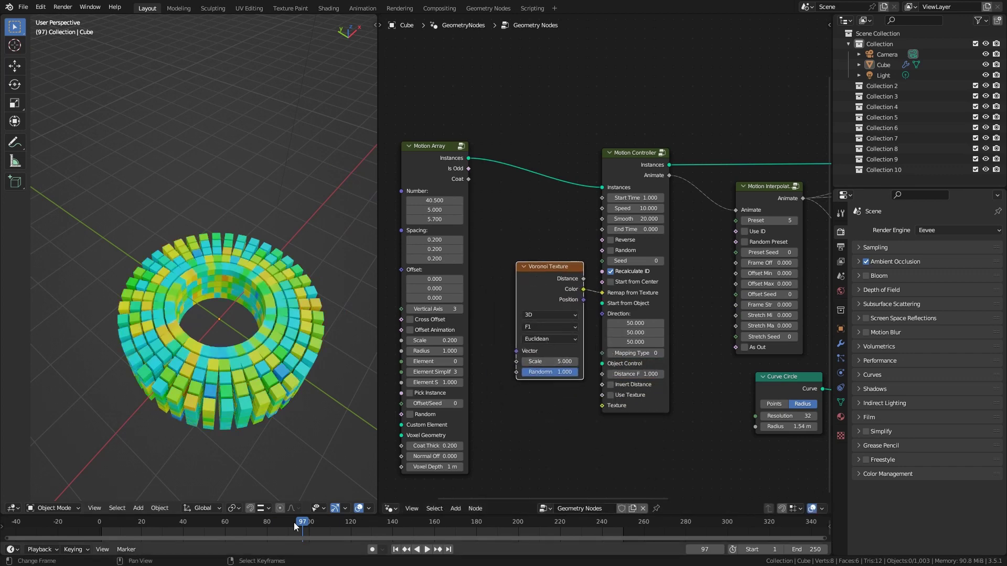
# - Preview the Voronoi-remapped ring animation from the first frames
pyautogui.click(109, 516)
pyautogui.press('space')
pyautogui.moveTo(269, 392); pyautogui.dragTo(268, 377, button='middle')
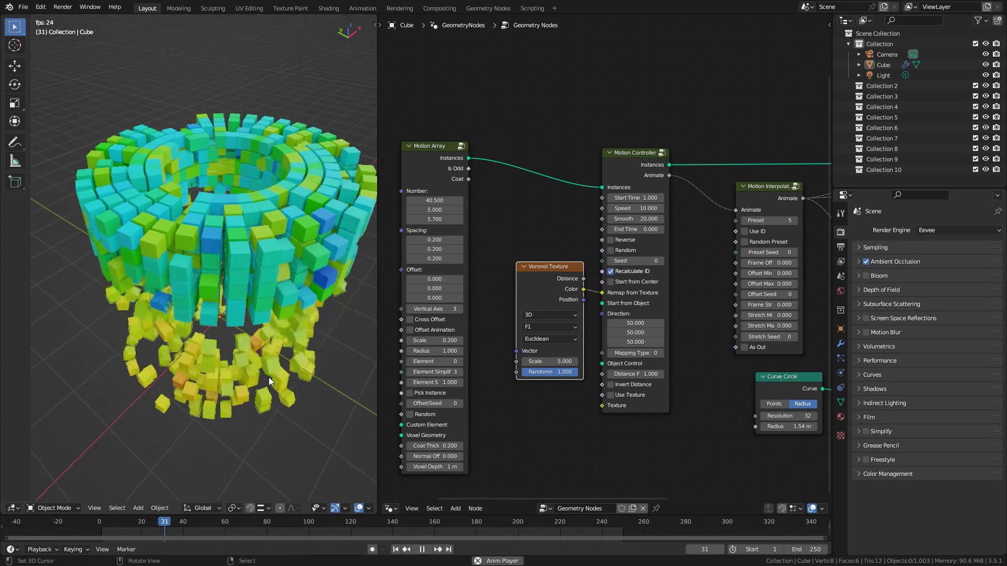
pyautogui.press('space')
# - Set the Voronoi Texture's Scale to 1.150 and replay the ring animation from the start
pyautogui.moveTo(562, 362); pyautogui.dragTo(496, 361)
pyautogui.hotkey('shift', 'Left')
pyautogui.press('space')
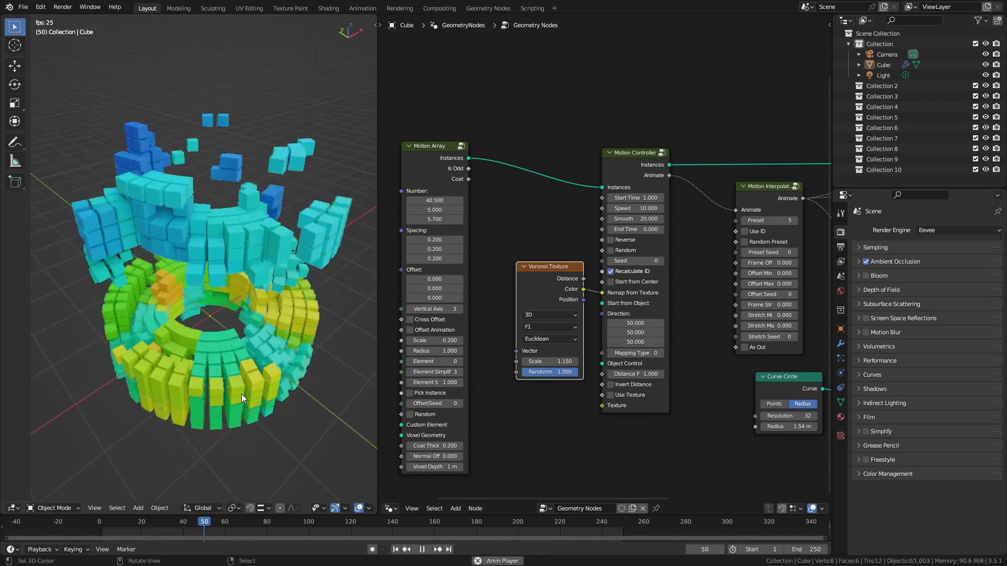
pyautogui.moveTo(291, 525); pyautogui.dragTo(90, 516)
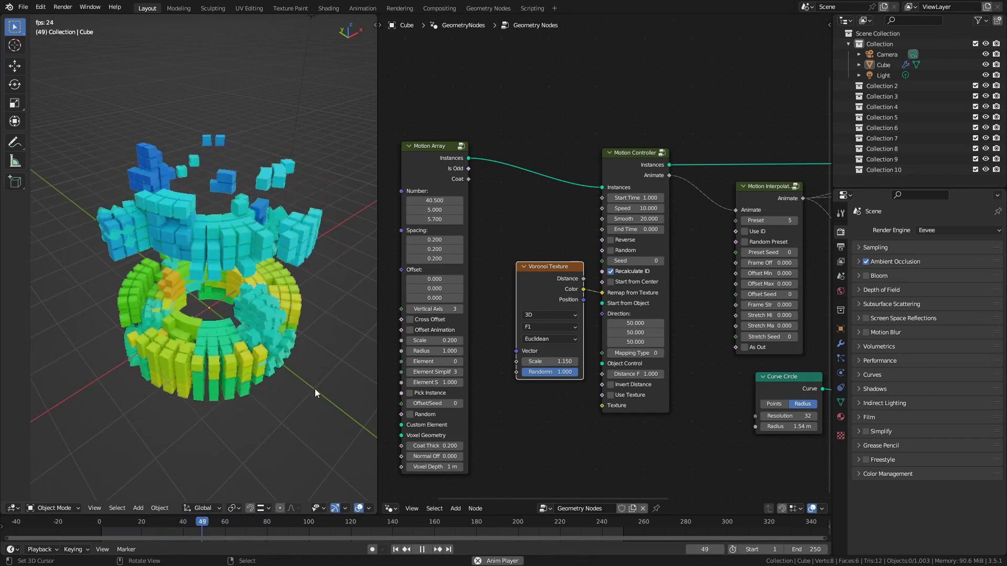
pyautogui.press('space')
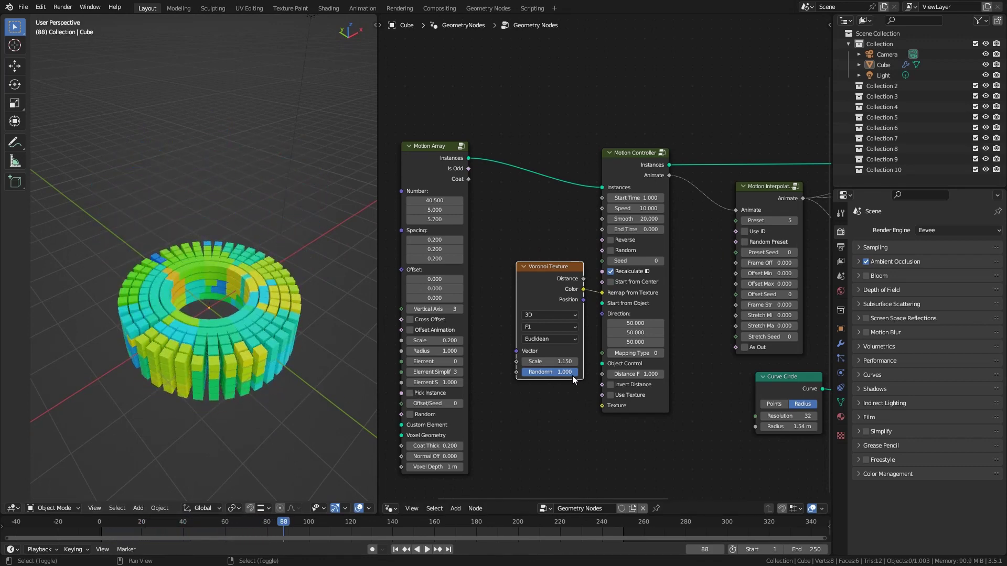
# - Set the Voronoi Texture's Randomness to 0.000 and return the timeline to frame 0
pyautogui.moveTo(570, 372); pyautogui.dragTo(524, 372)
pyautogui.hotkey('shift', 'ctrl', 'space')
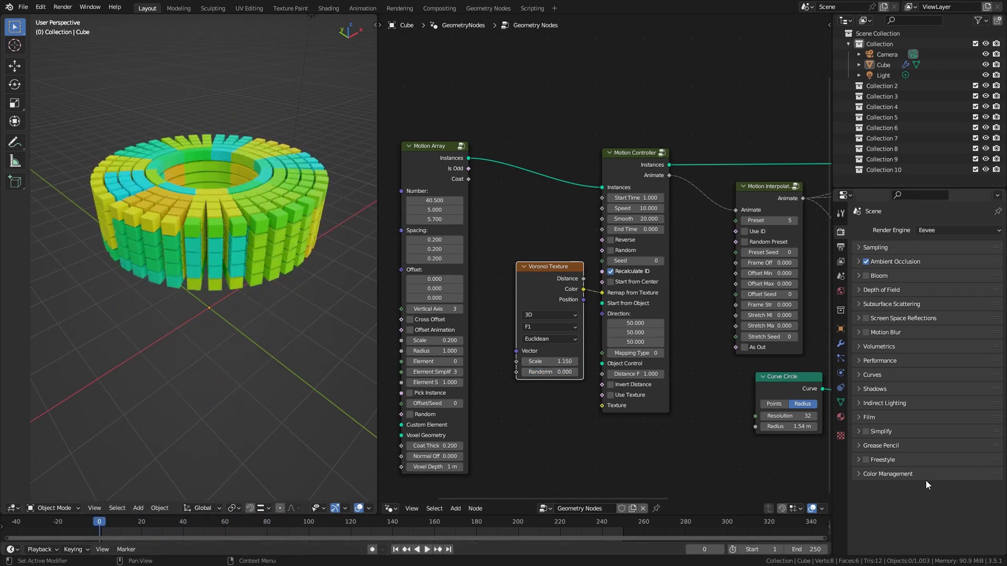